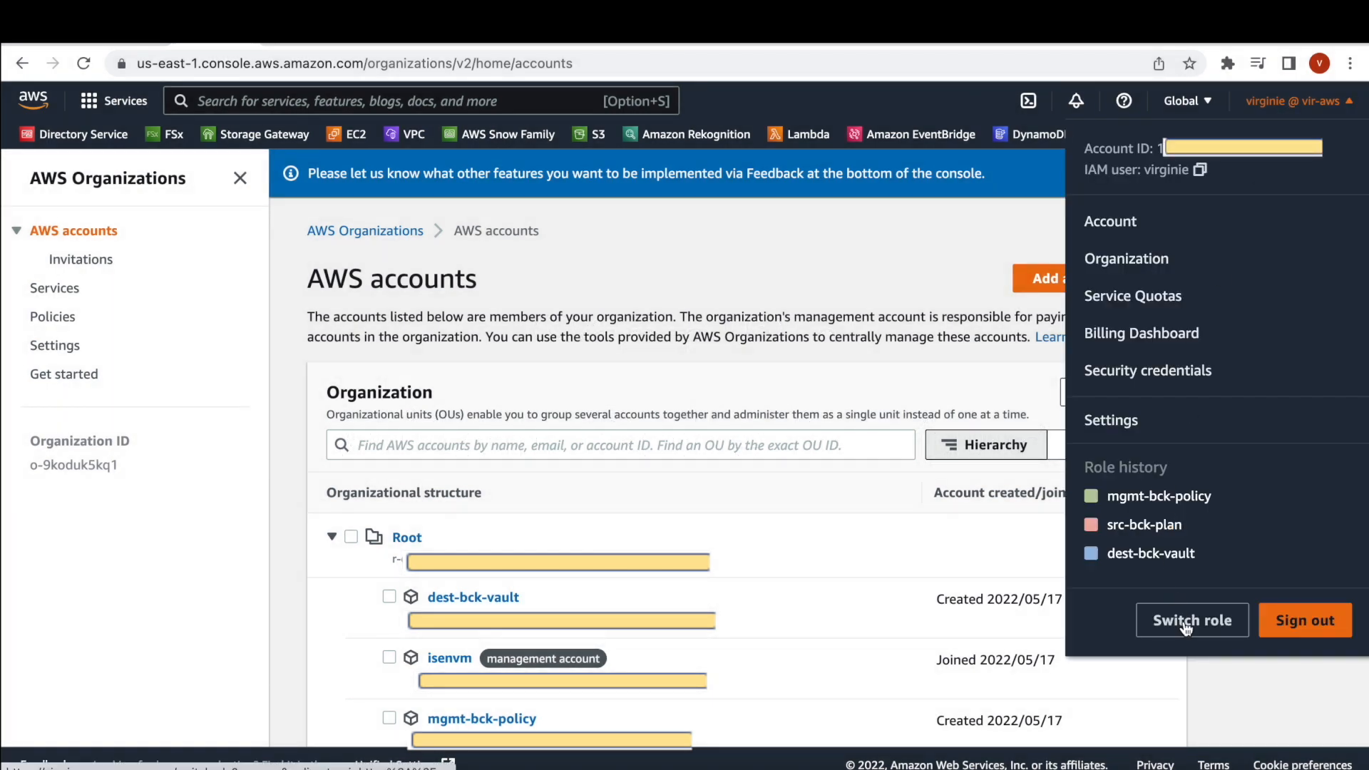
Switch to the mgmt-bck-policy account, entering its account ID, the OrganizationAccountAccessRole role and the yellow display color.
click(1185, 621)
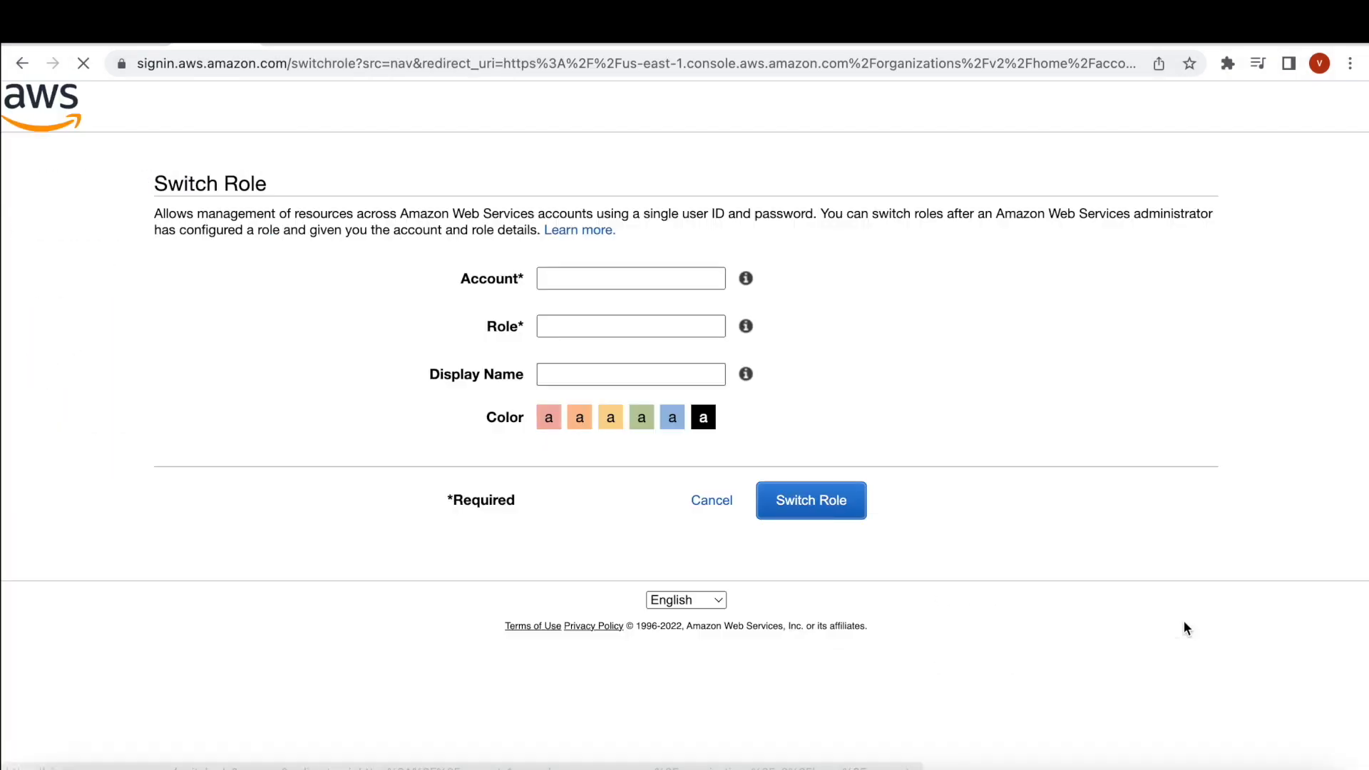
click(568, 279)
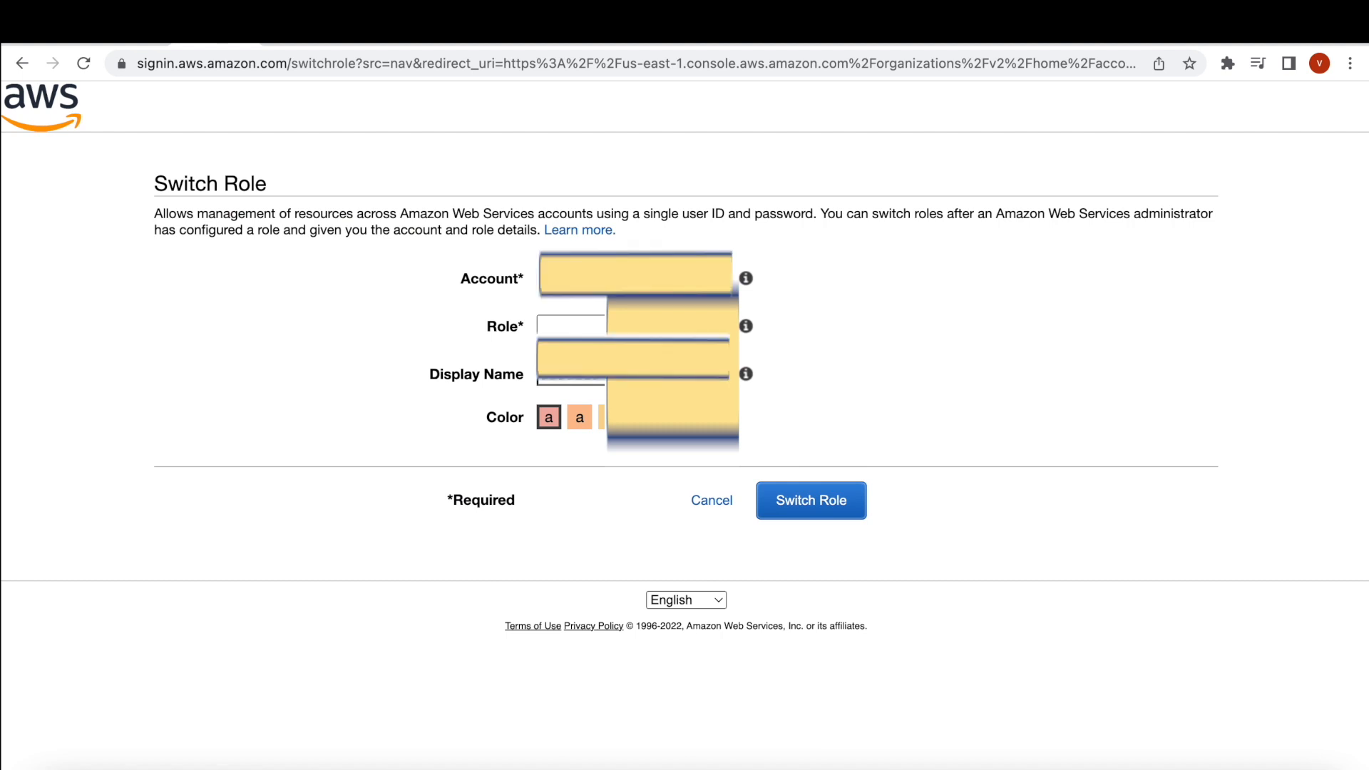
click(693, 332)
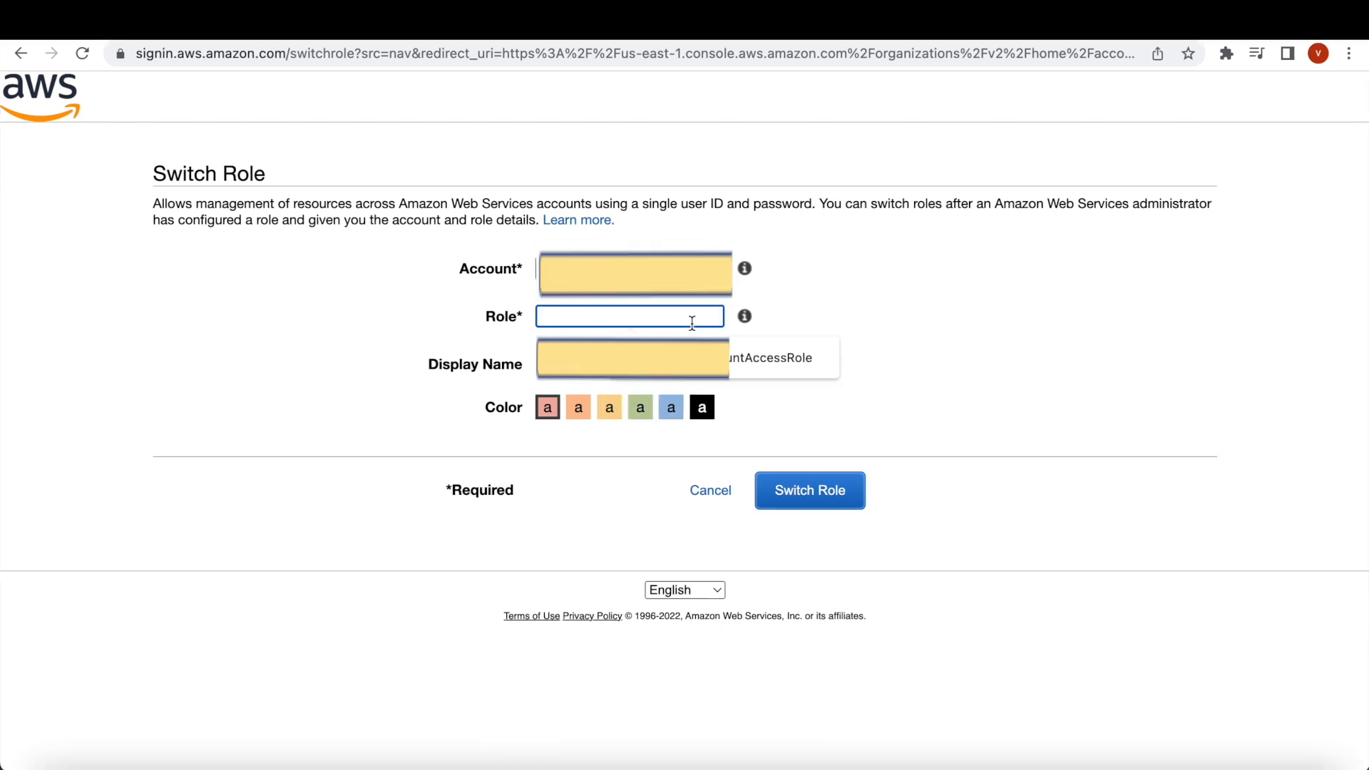
click(691, 358)
click(610, 407)
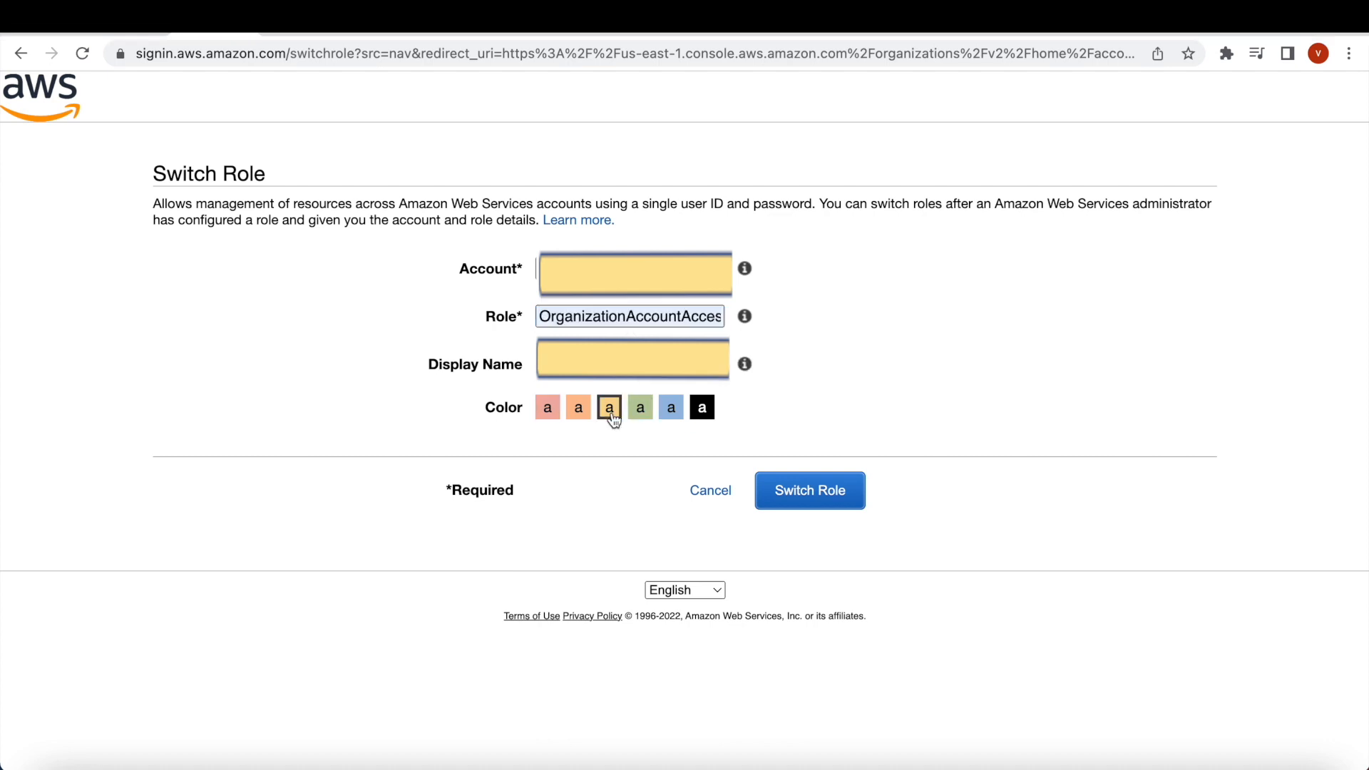
click(814, 496)
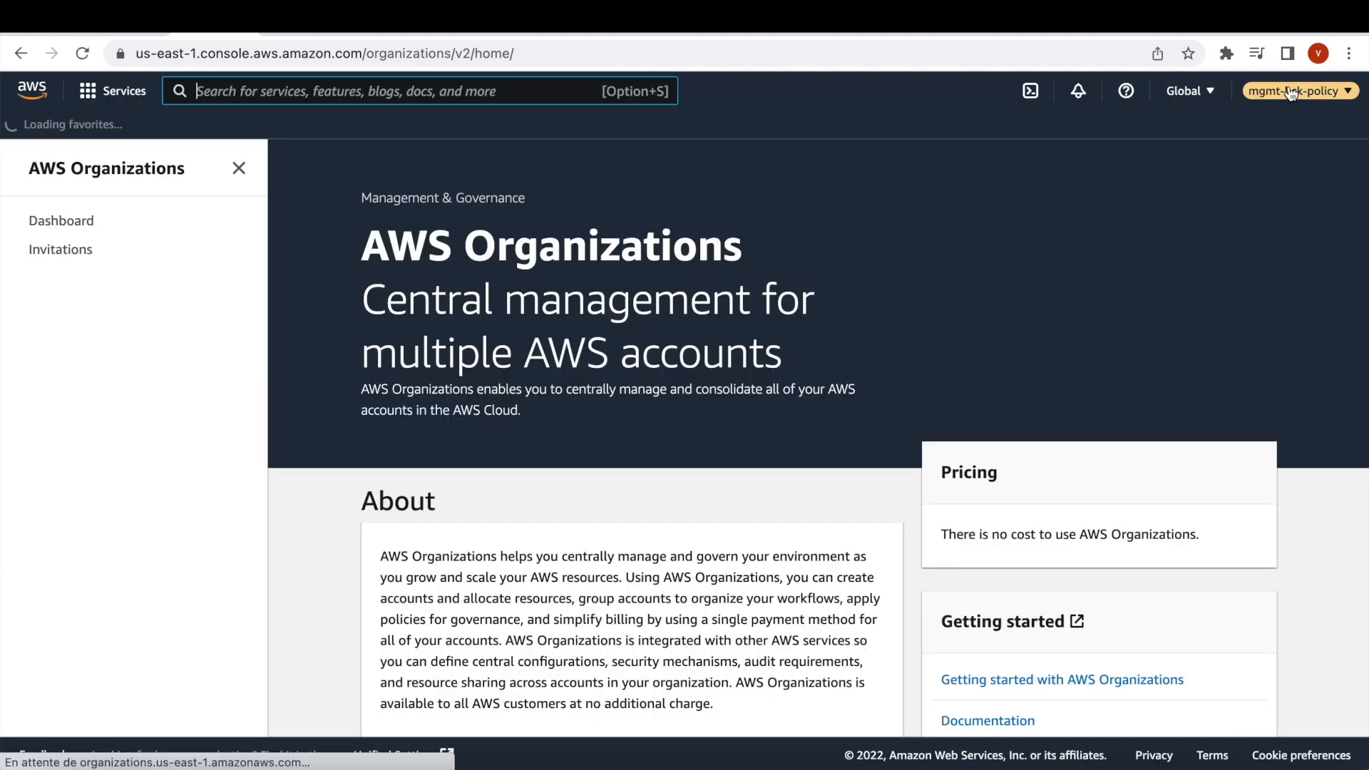
click(1299, 91)
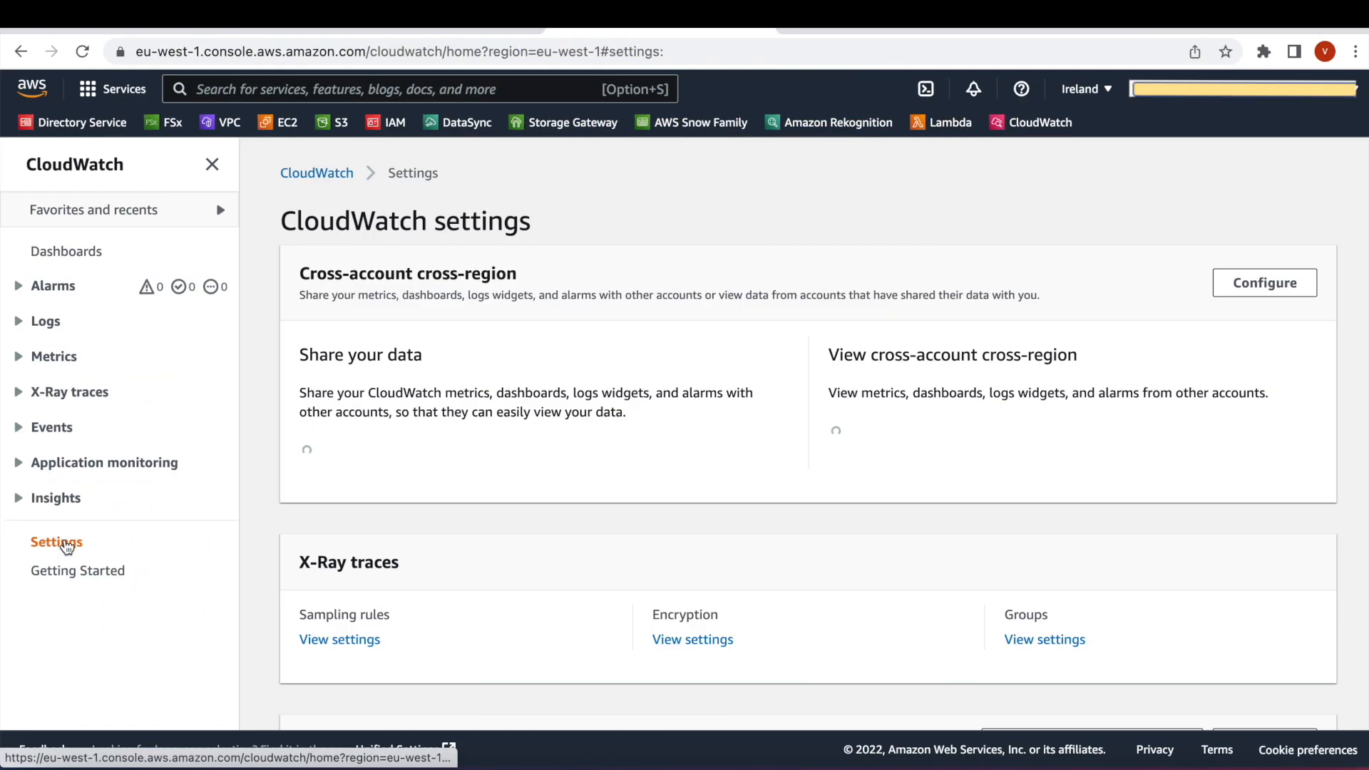
Open the CloudWatch cross-account cross-region configuration and start sharing this account's CloudWatch data.
click(1256, 288)
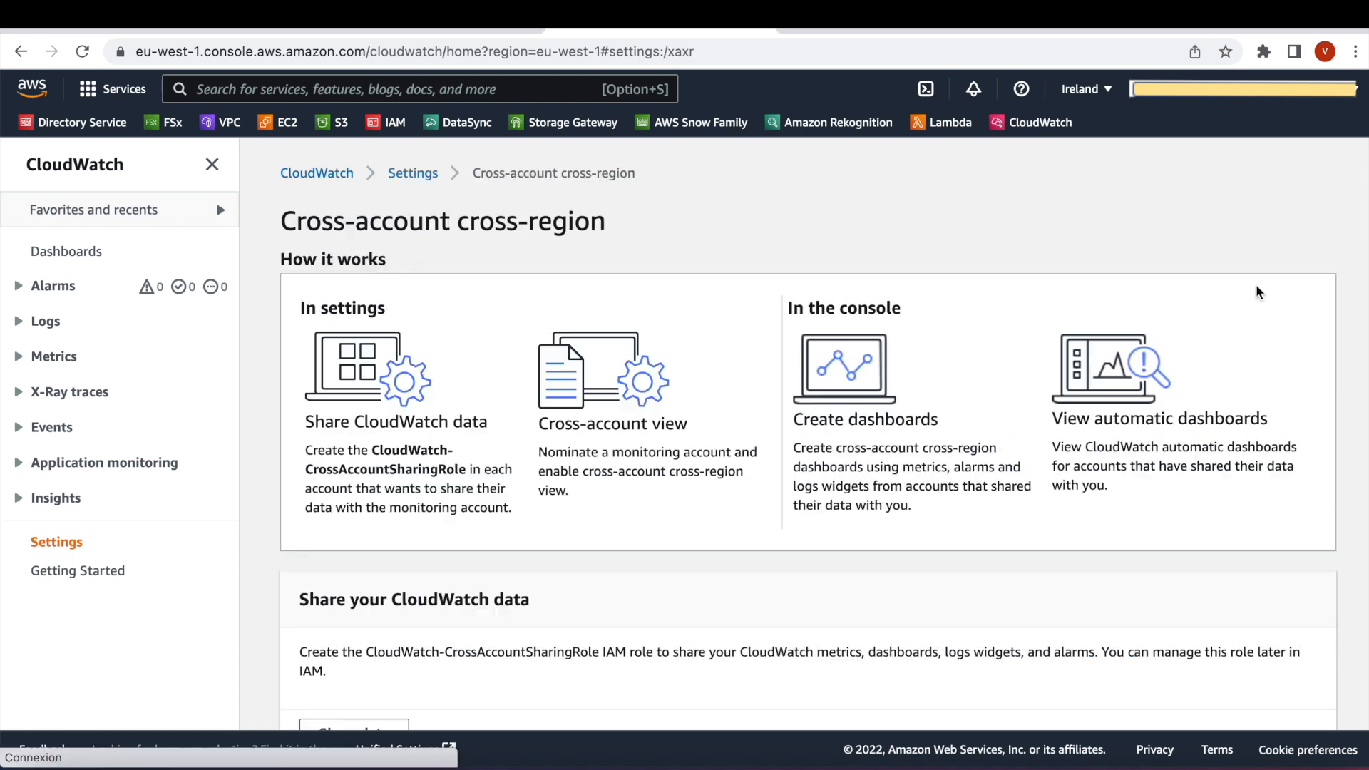
scroll(319, 642, down, 3)
click(354, 499)
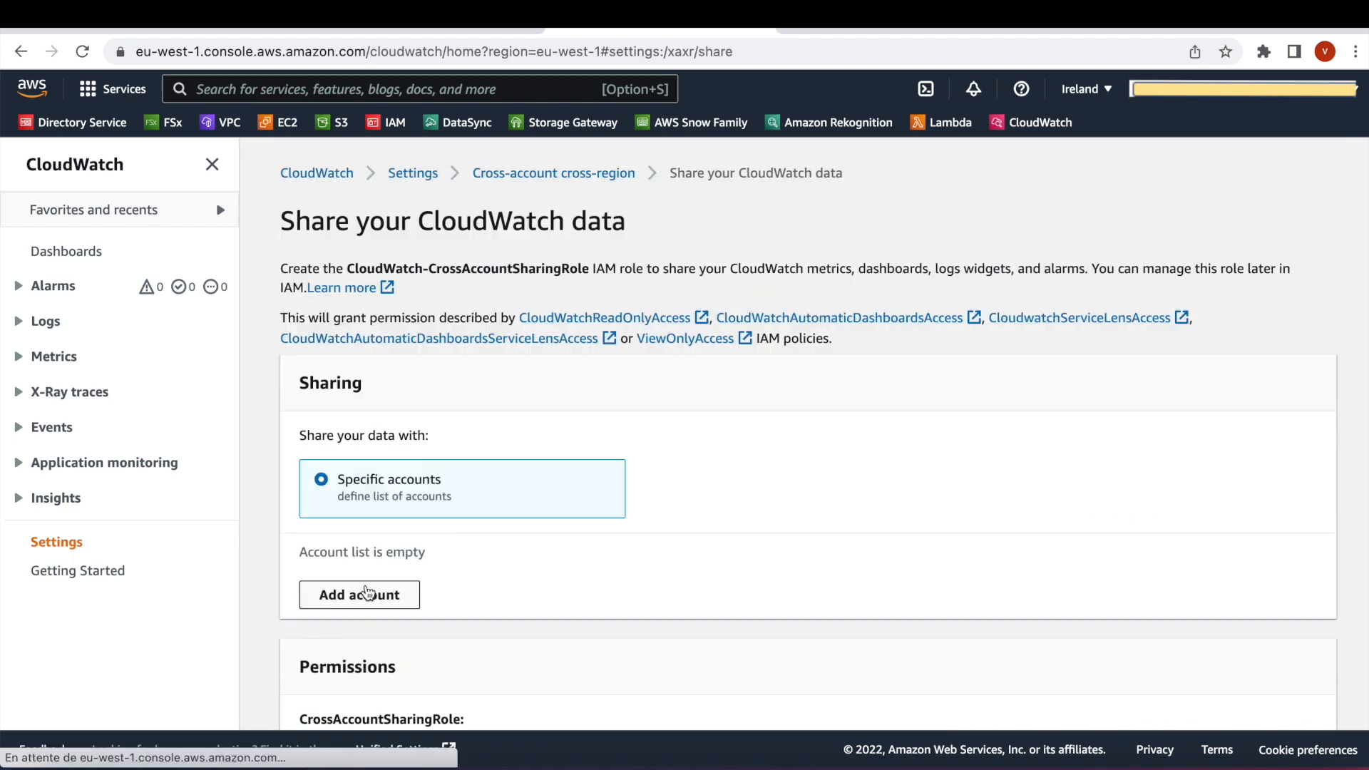
scroll(365, 591, down, 1)
Add three specific accounts to share the CloudWatch data with, entering each one's account ID and leaving no empty entry.
click(363, 528)
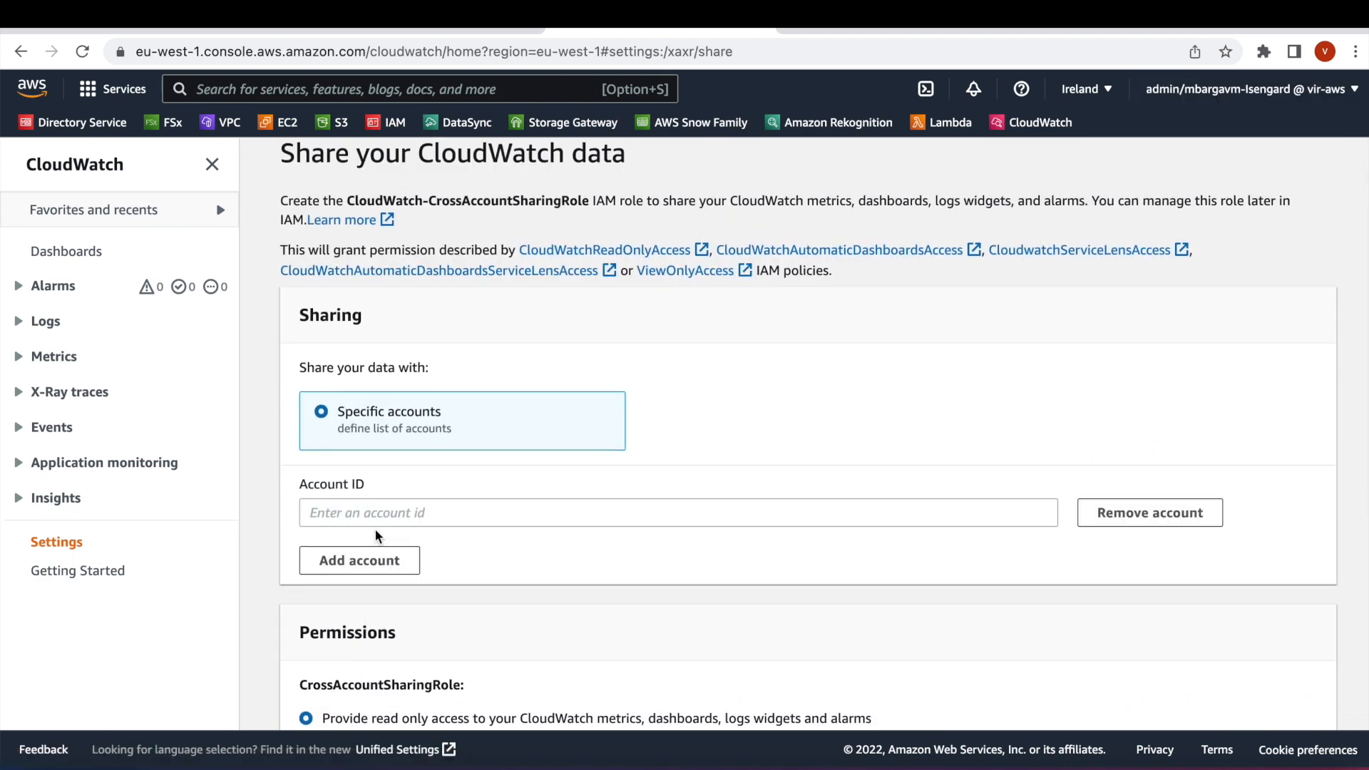
click(456, 512)
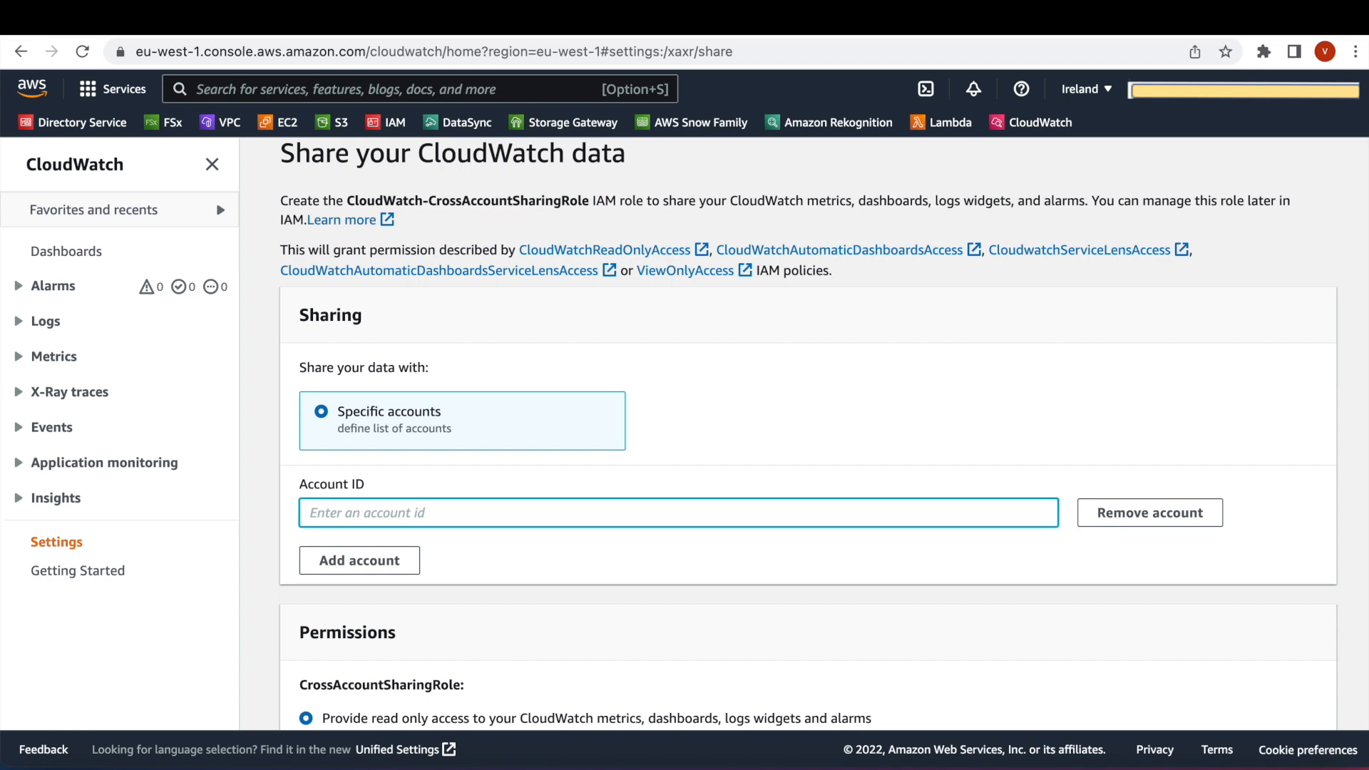
key(super+v)
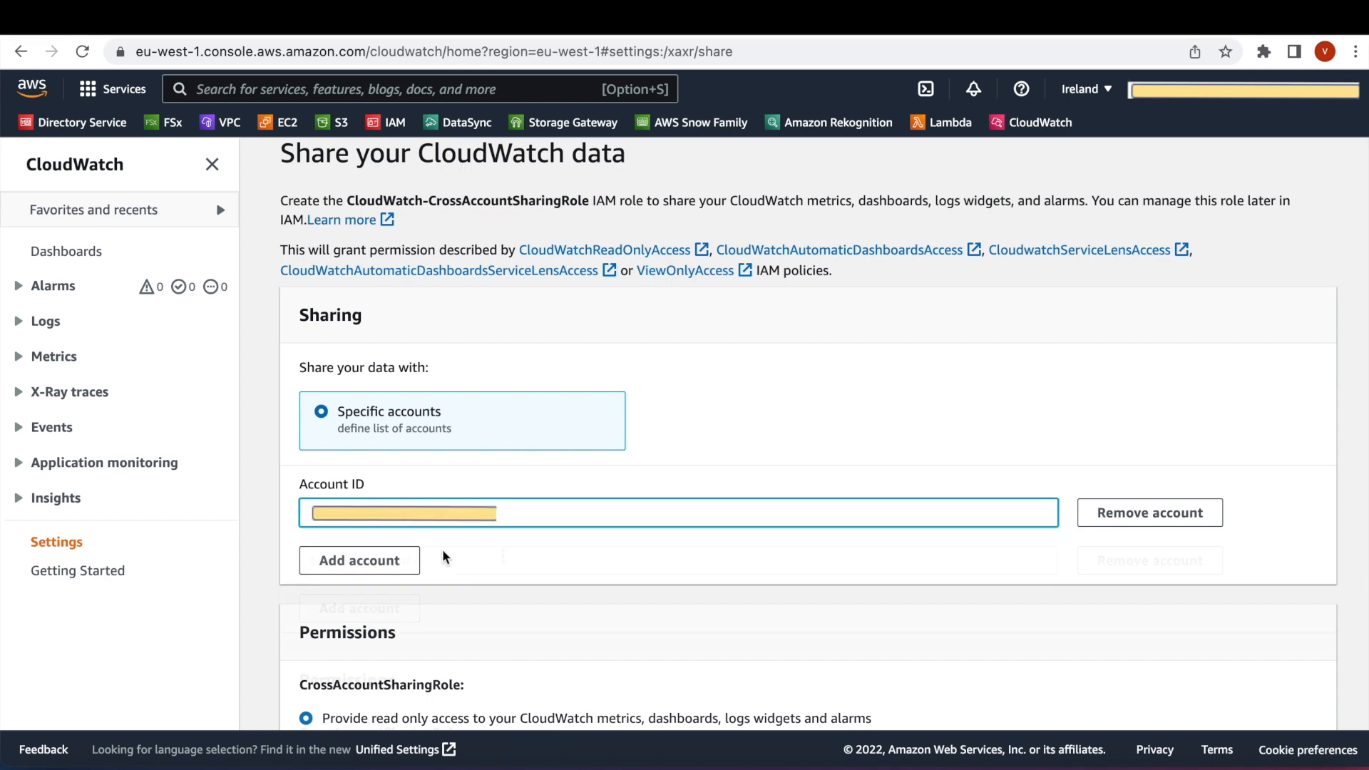
click(391, 561)
click(503, 560)
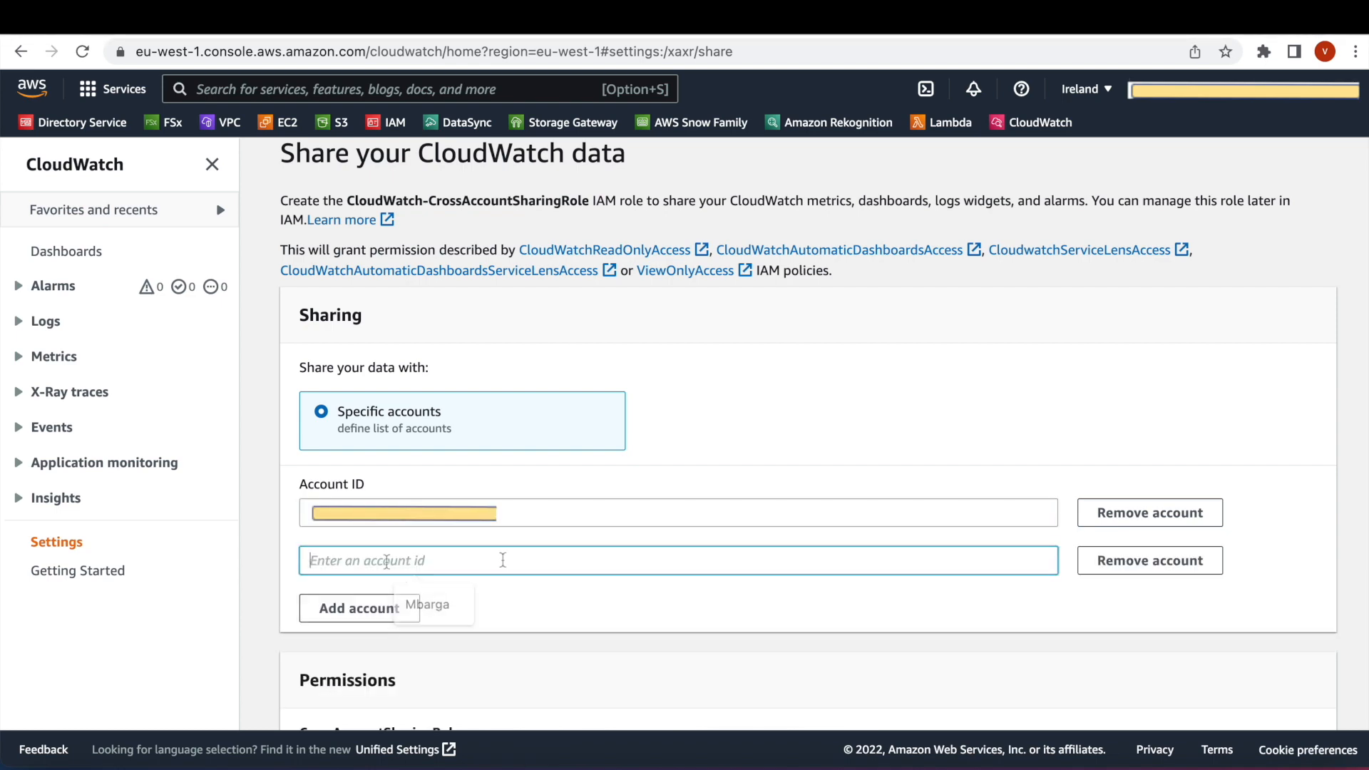
key(super+v)
click(391, 608)
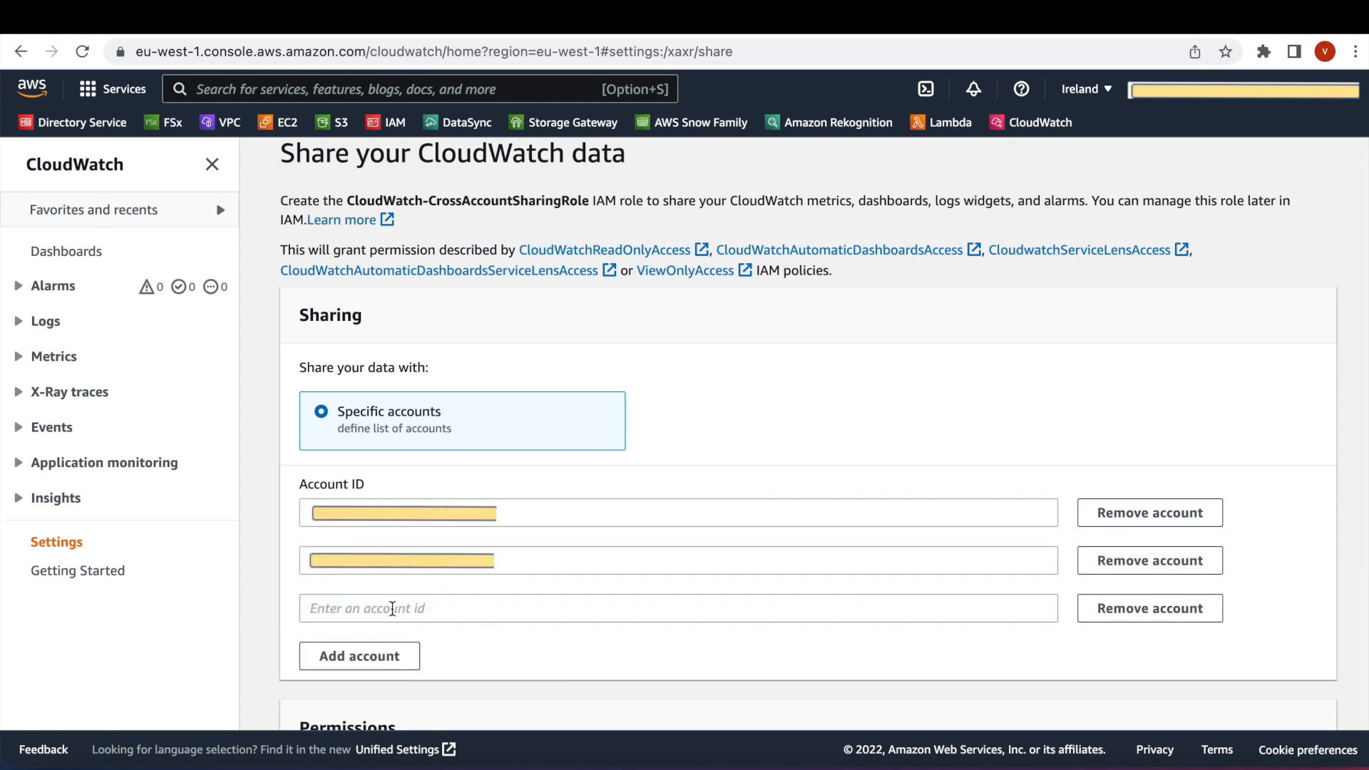
click(392, 608)
key(super+v)
scroll(449, 513, down, 3)
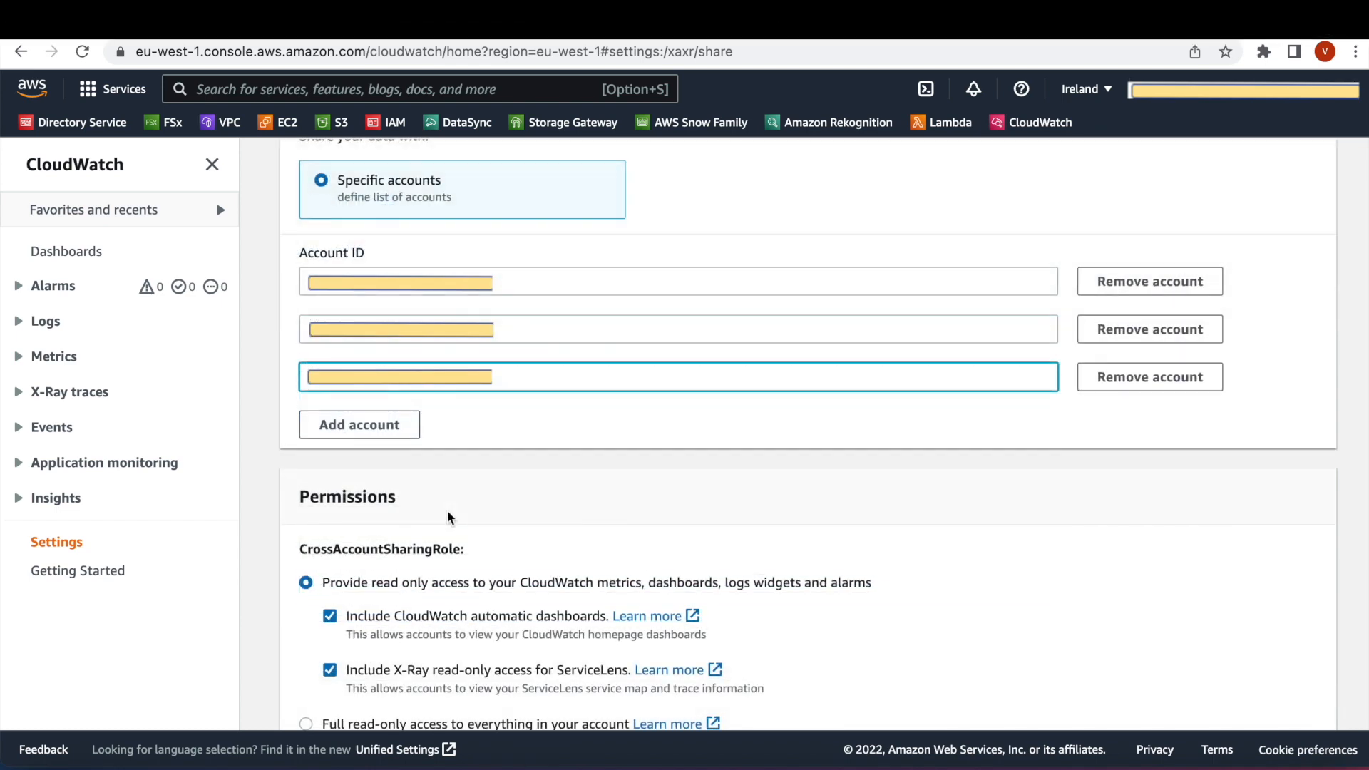
click(379, 434)
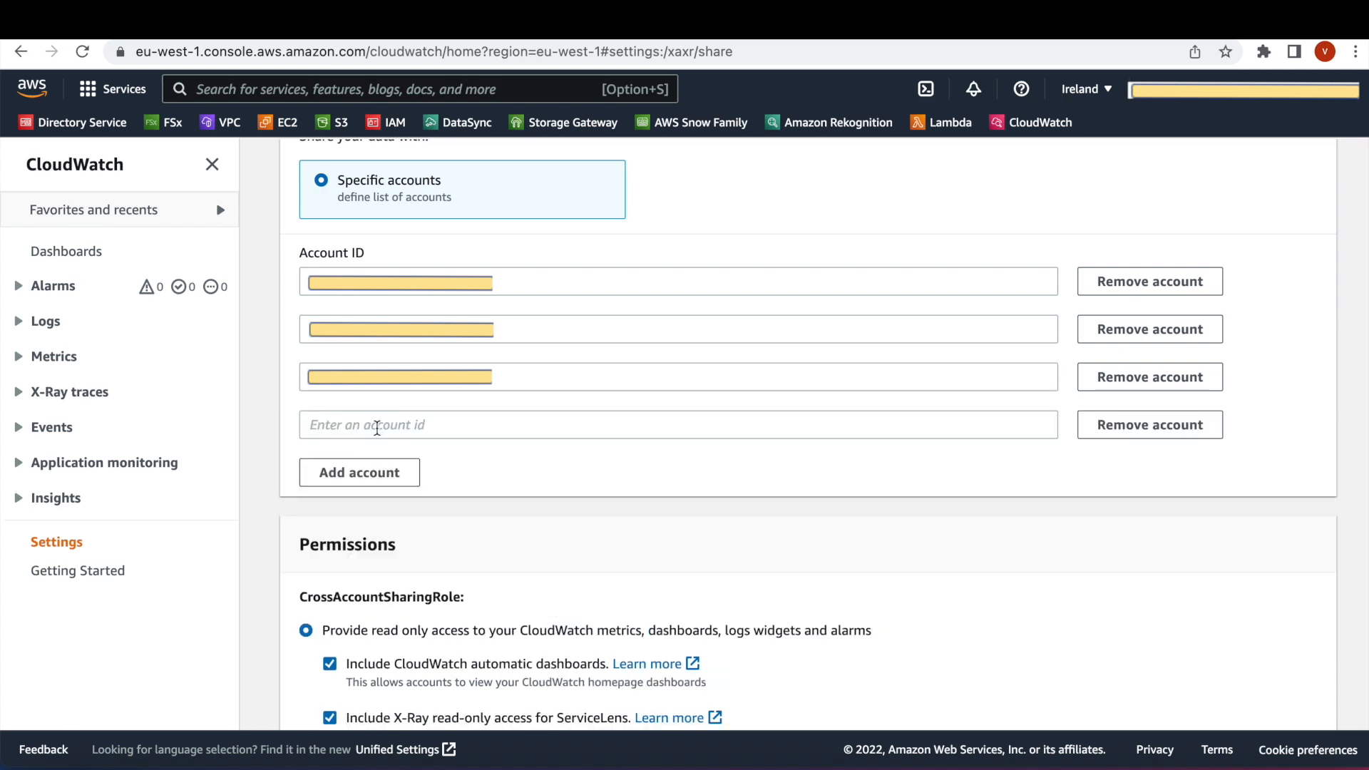
click(1123, 424)
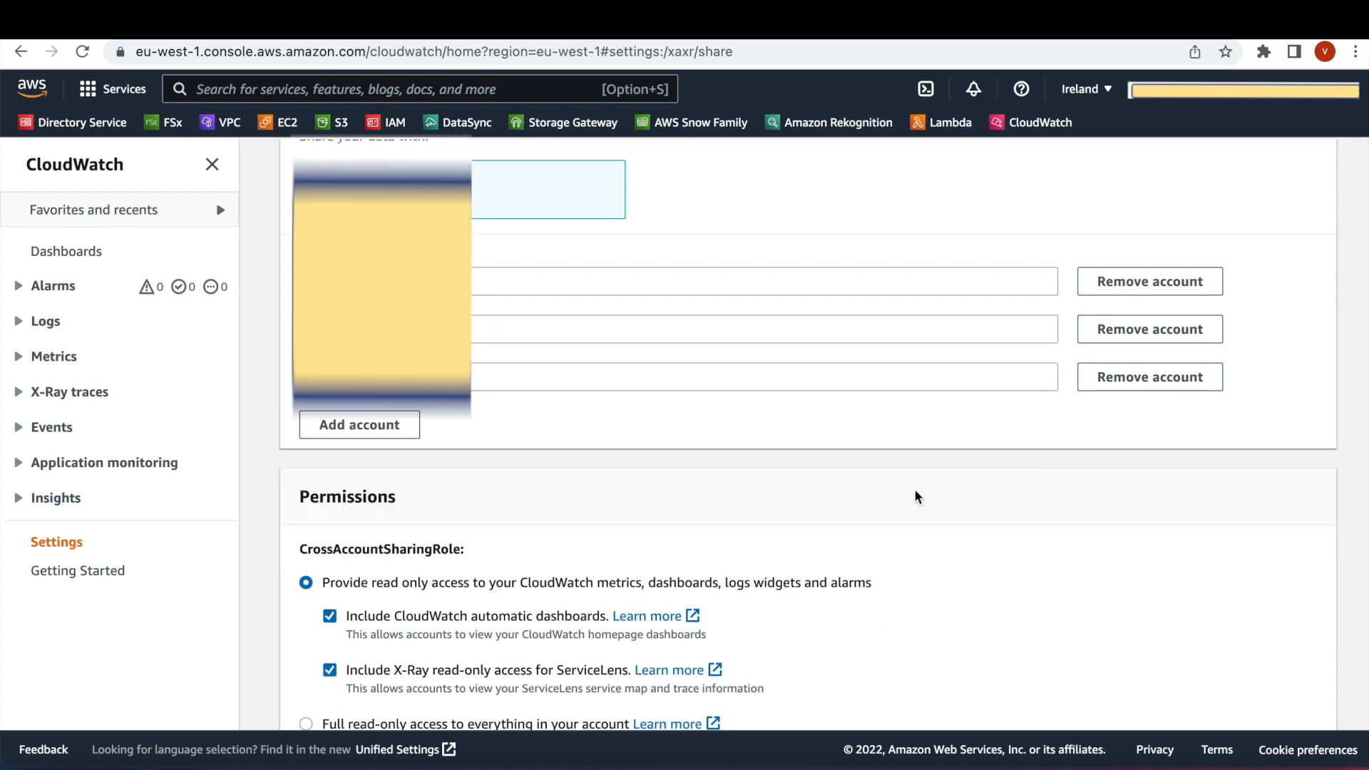
Set the CrossAccountSharingRole permission to full read-only access to everything in the account.
scroll(759, 502, down, 2)
scroll(759, 503, down, 3)
click(306, 394)
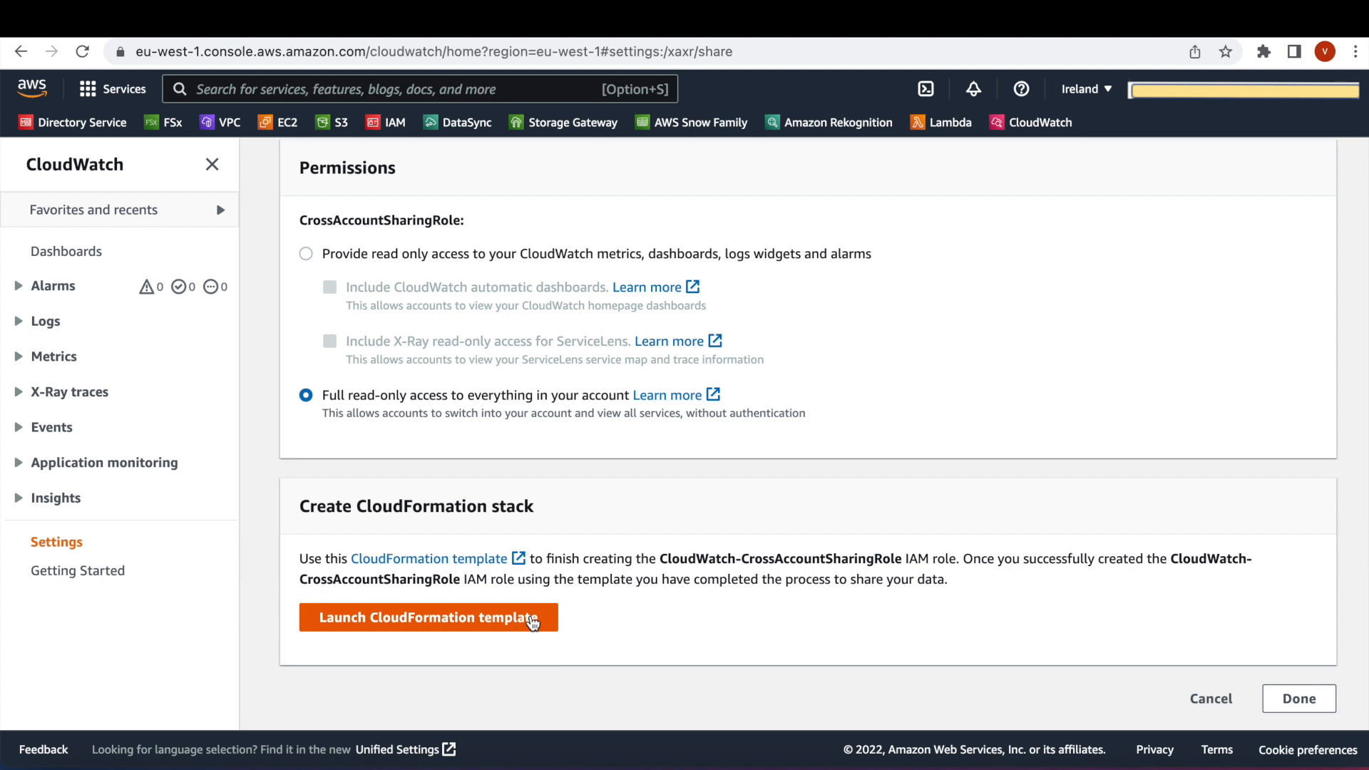
Launch the CloudFormation template with the text Confirm and create the CloudWatch-CrossAccountSharingRole stack, acknowledging IAM resources with custom names.
click(532, 617)
text(Confirm)
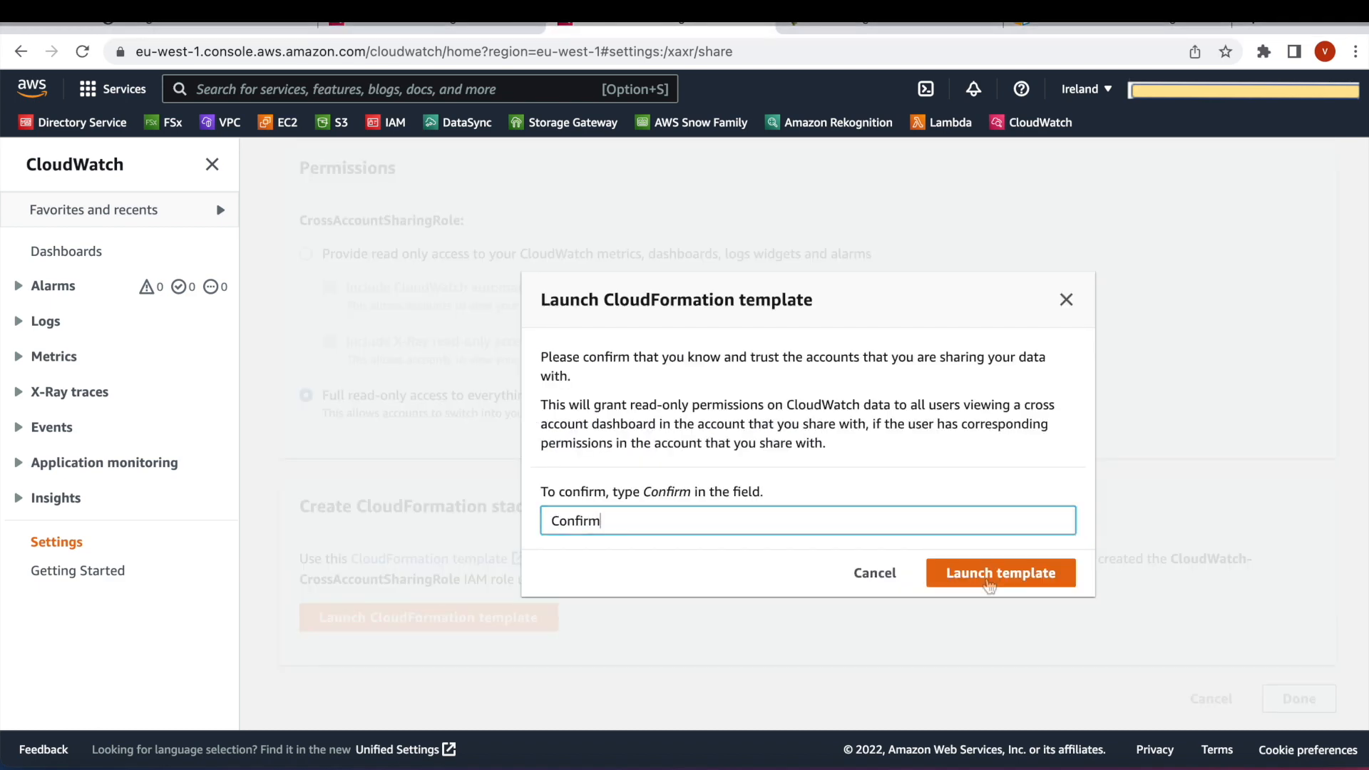
click(987, 576)
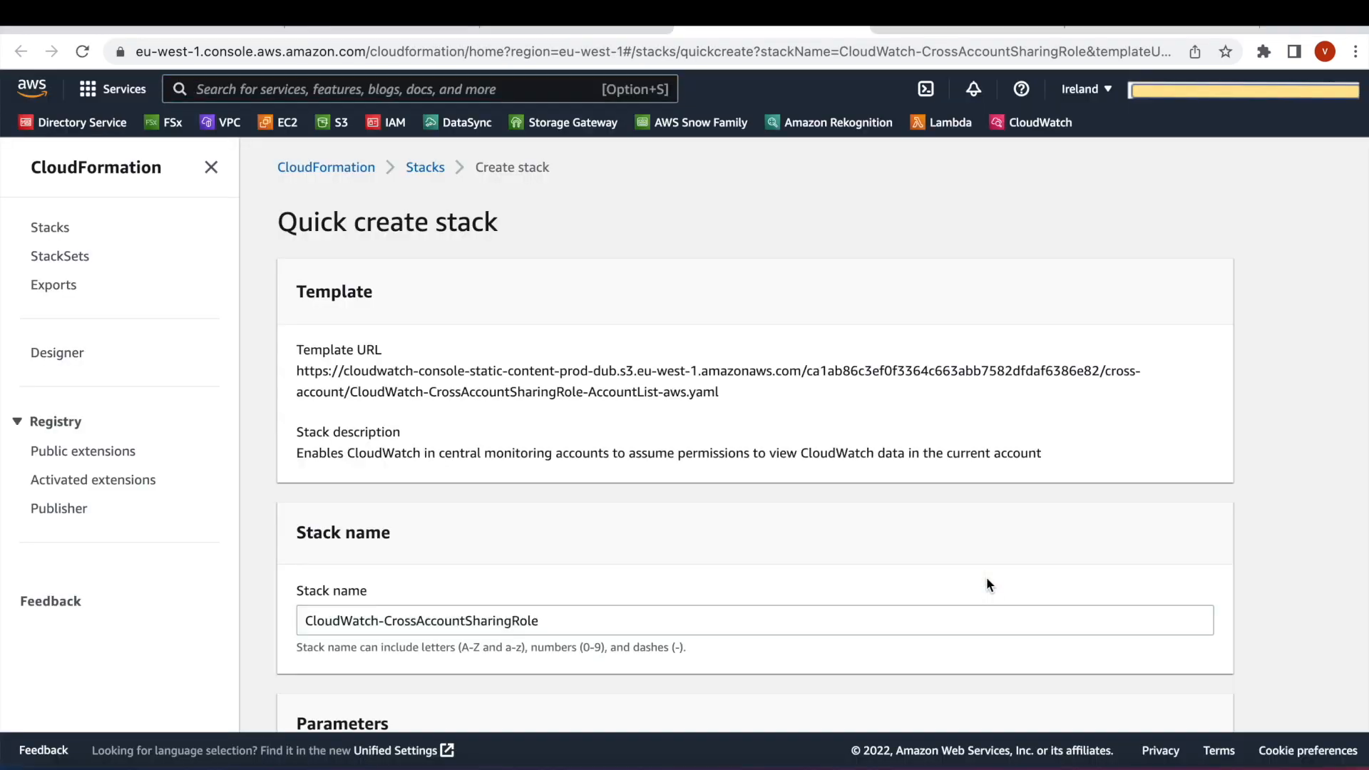
scroll(986, 576, down, 7)
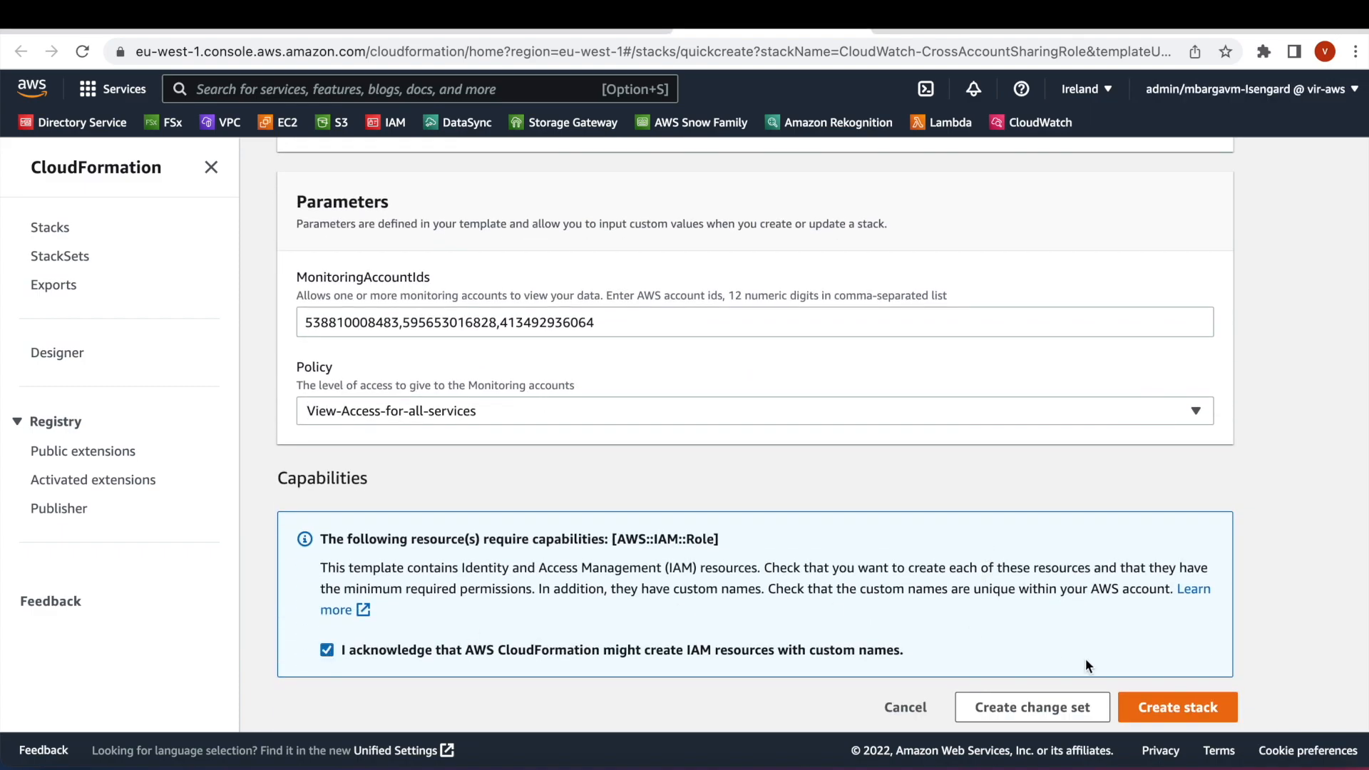
click(1143, 708)
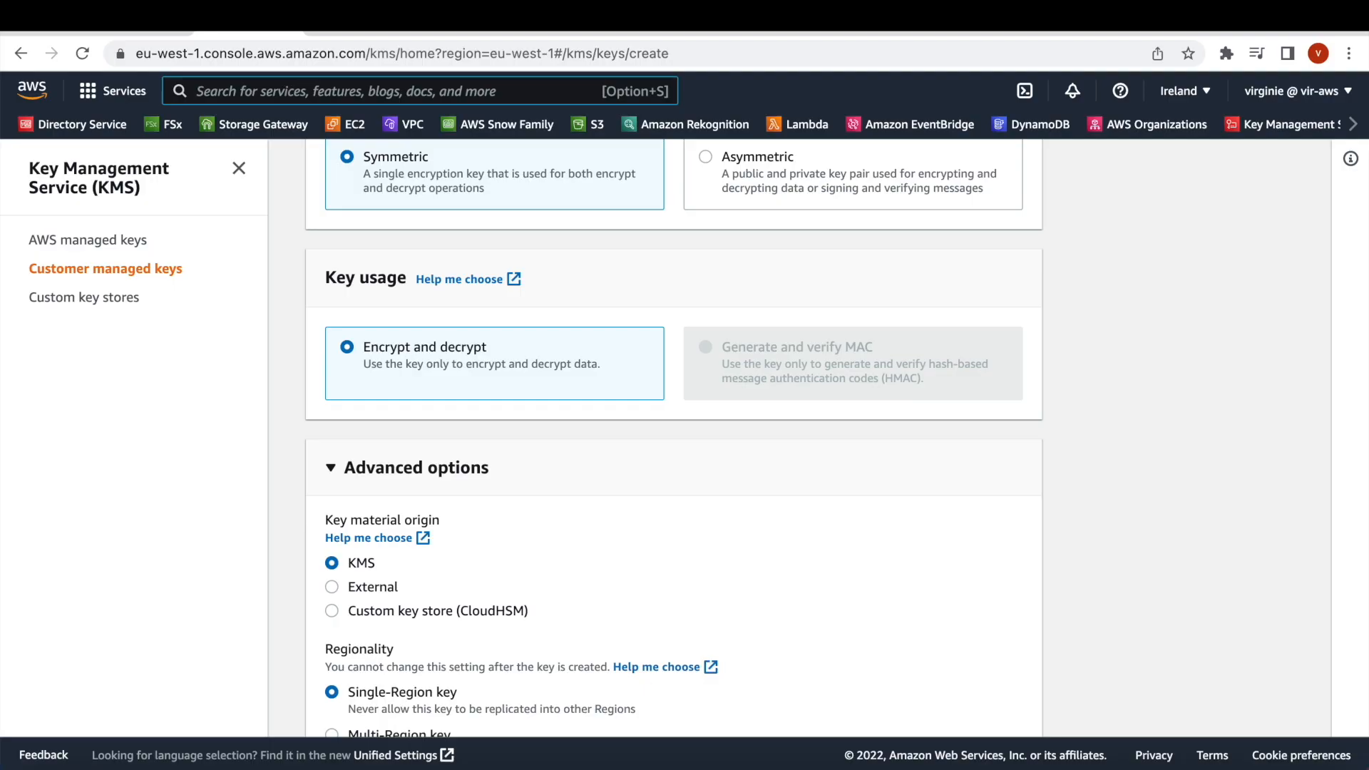
Search for kms and open the customer managed keys of Key Management Service.
click(297, 91)
text(kms)
click(601, 243)
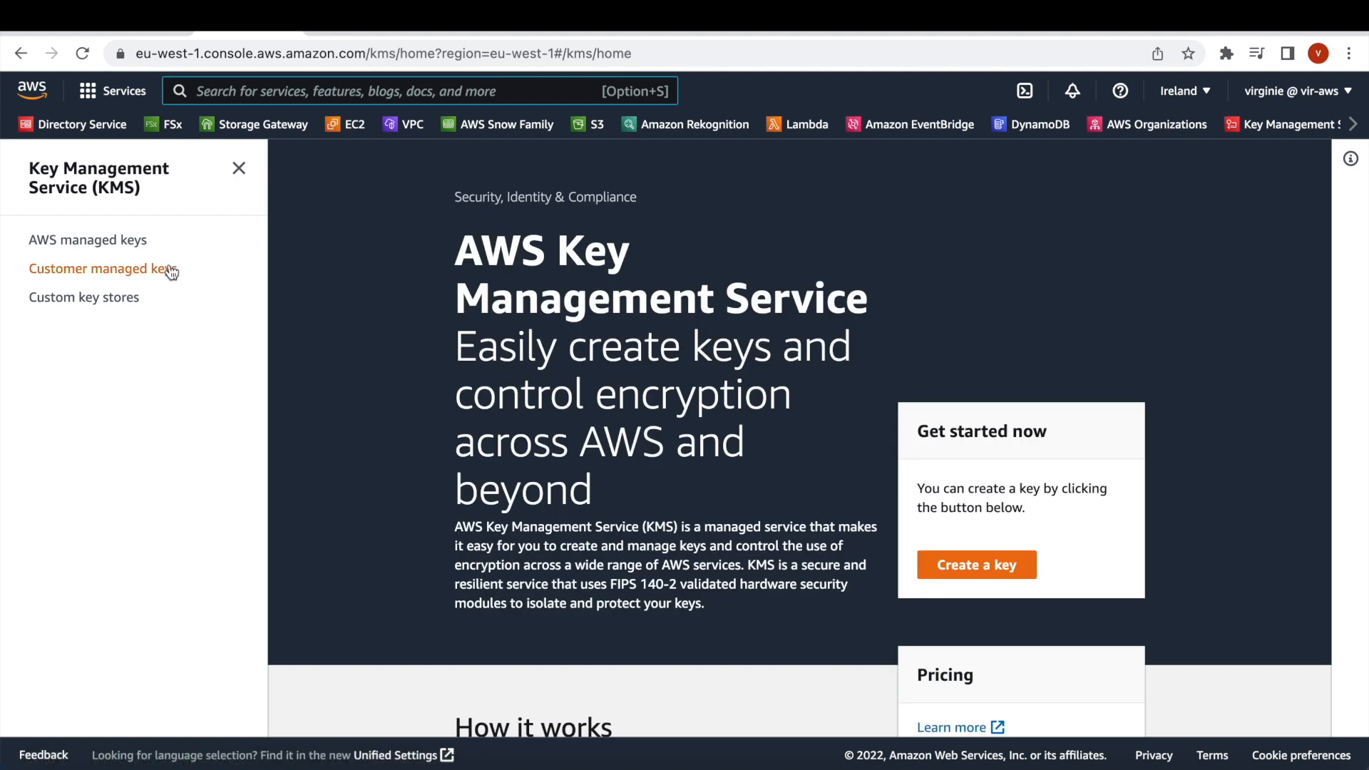
click(171, 270)
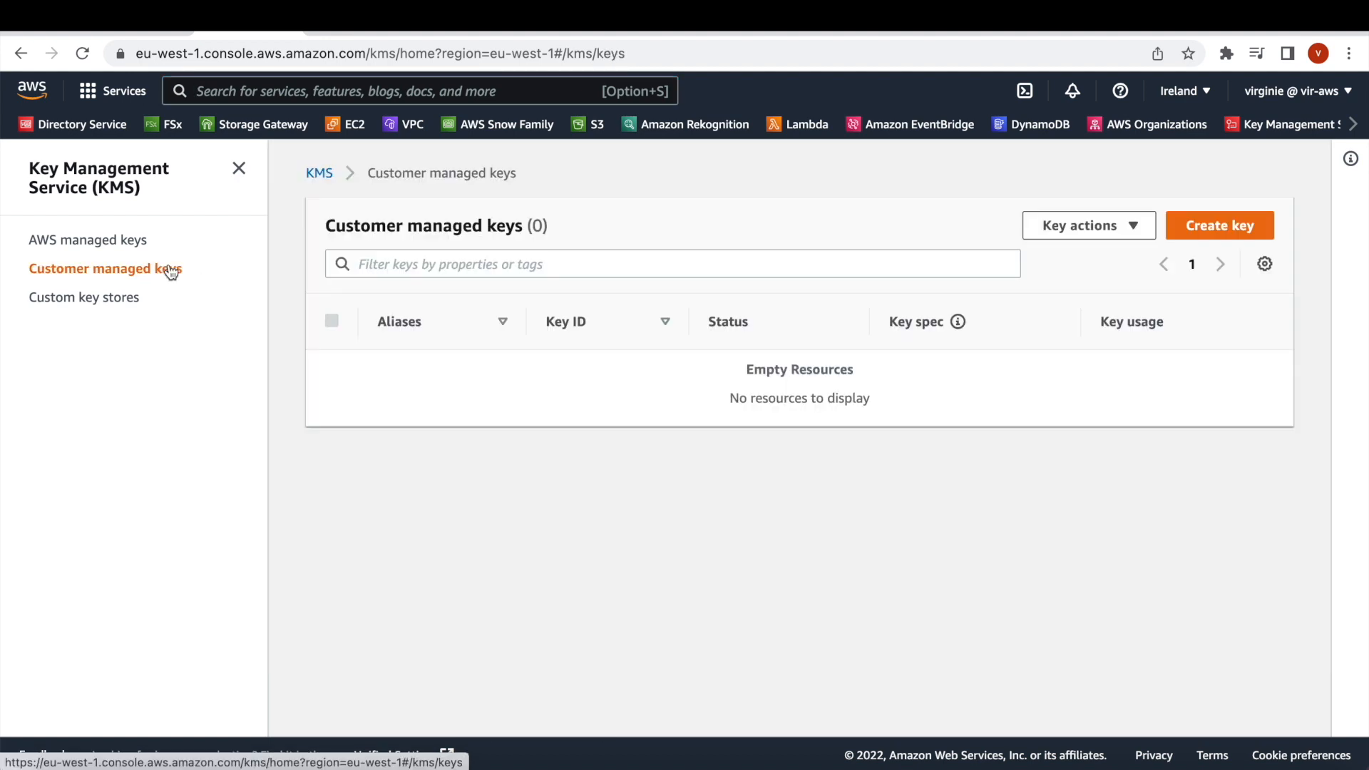
Create a symmetric encrypt and decrypt key with KMS key material and the Multi-Region key option.
click(1223, 228)
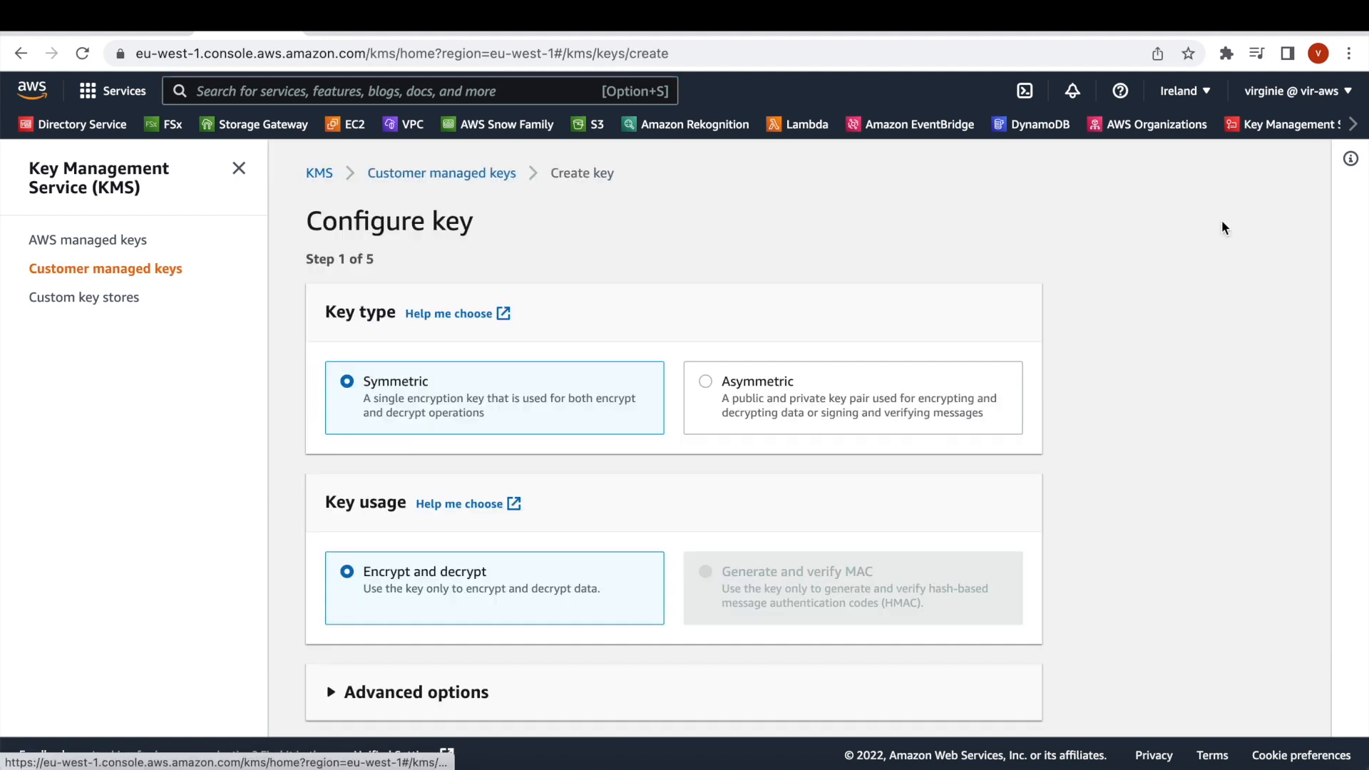
scroll(519, 379, down, 1)
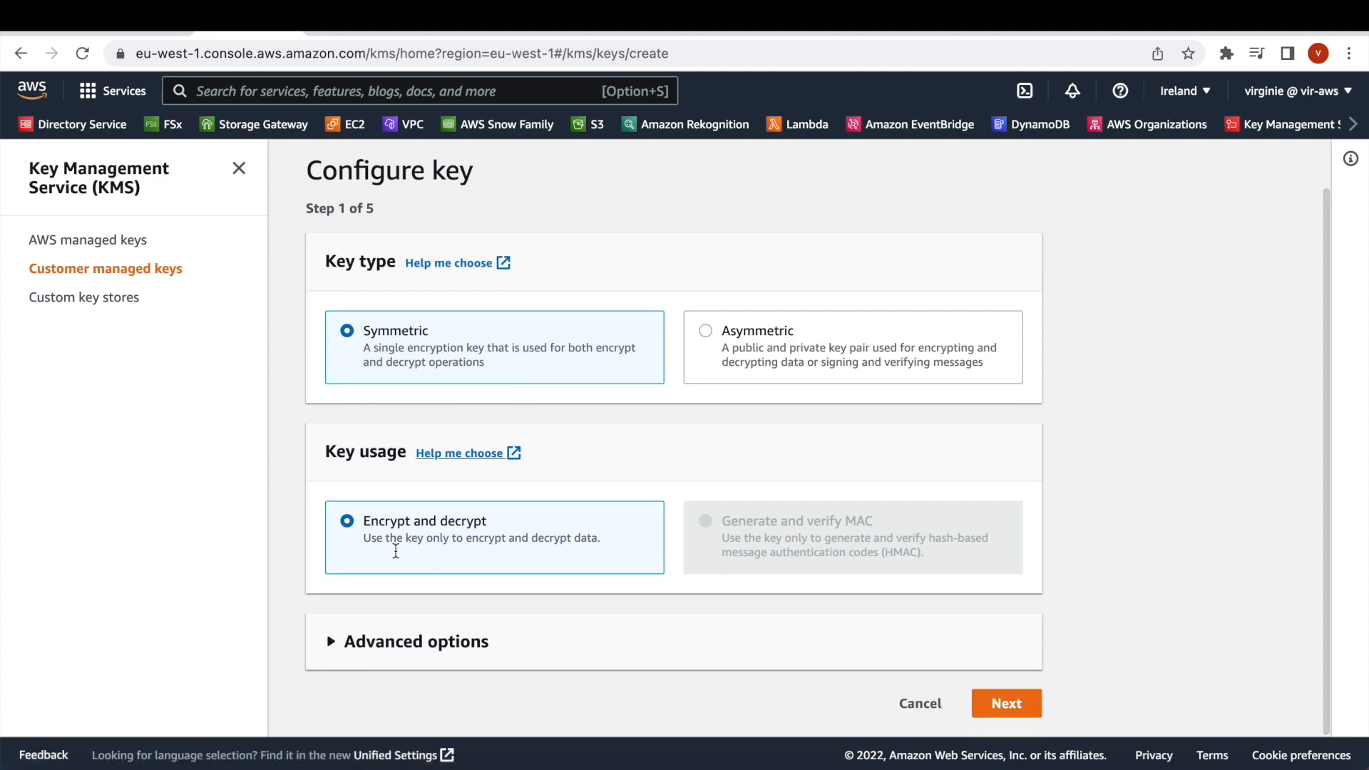
click(362, 643)
scroll(365, 653, down, 4)
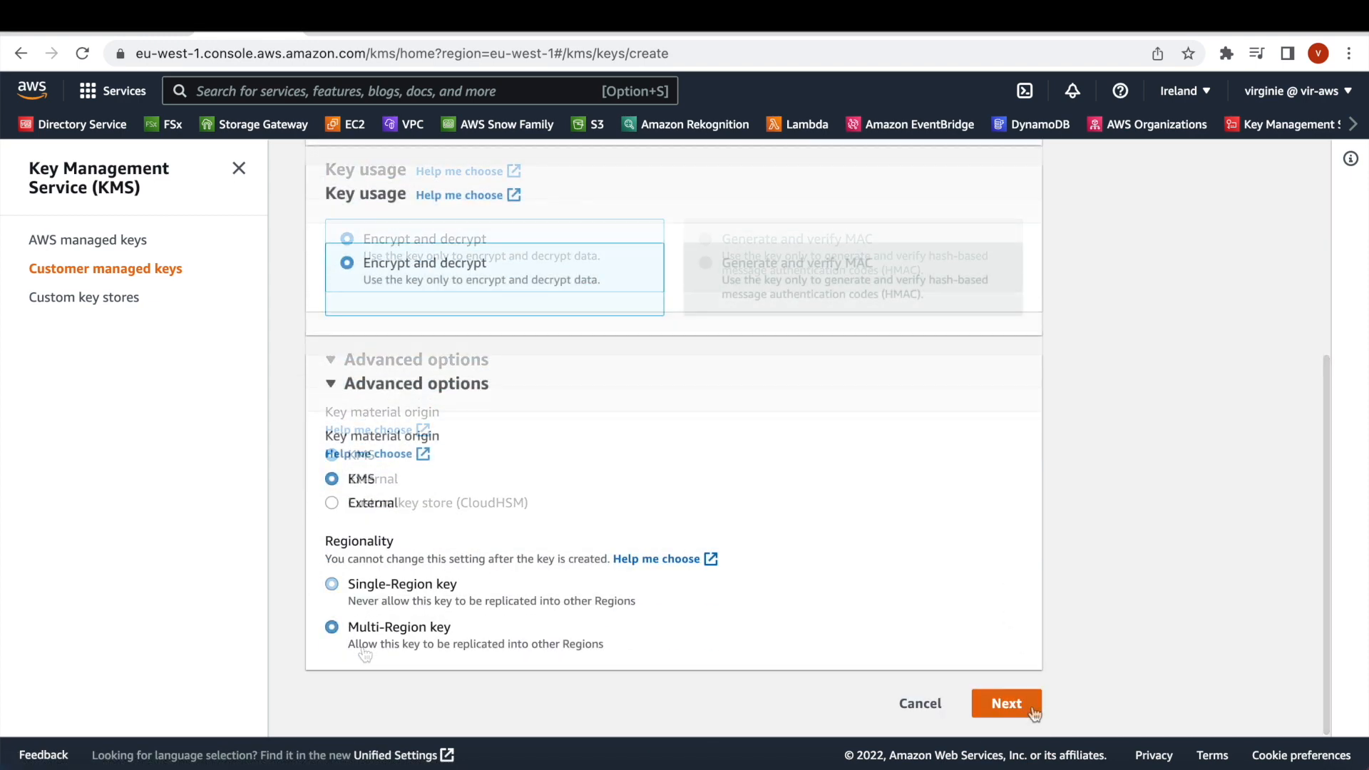
click(1036, 705)
Give the new key the alias cmk1, without a description or tags.
text(cmk1)
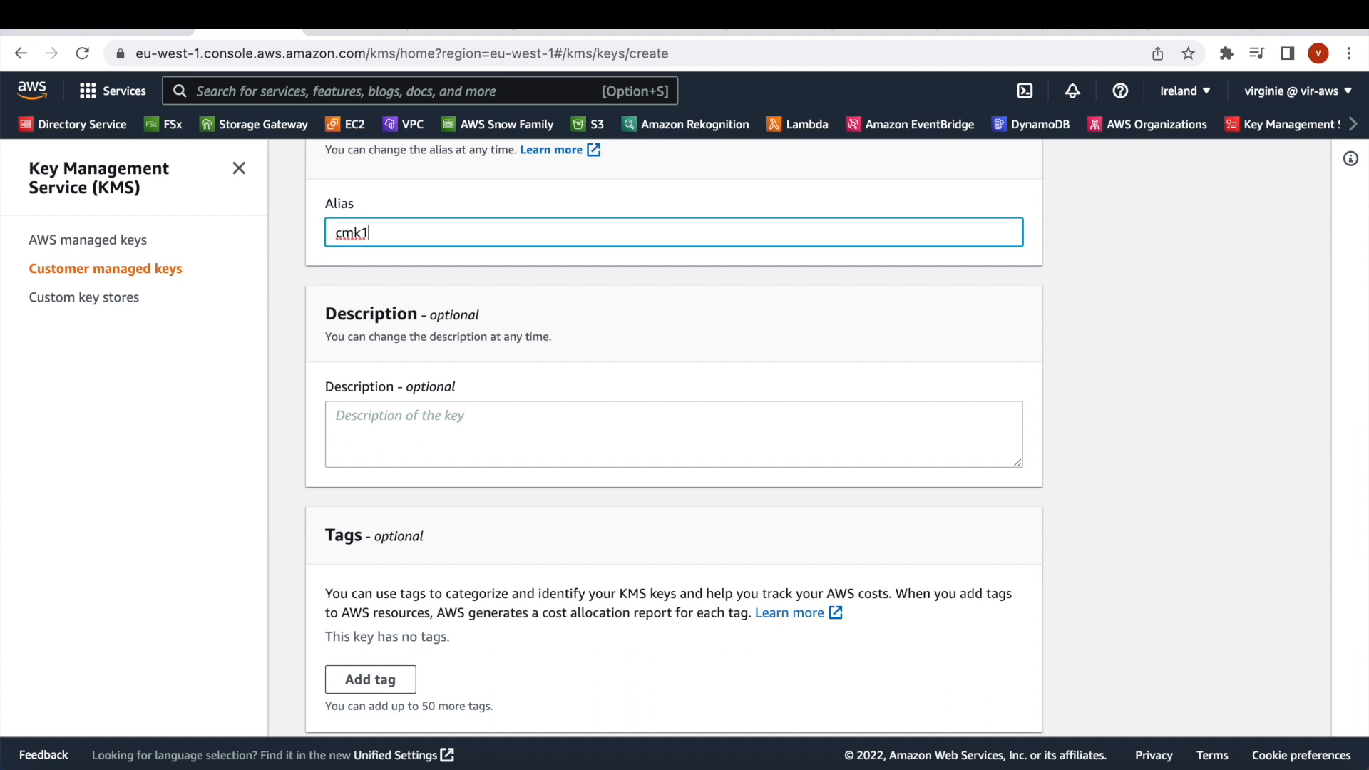
scroll(542, 319, down, 2)
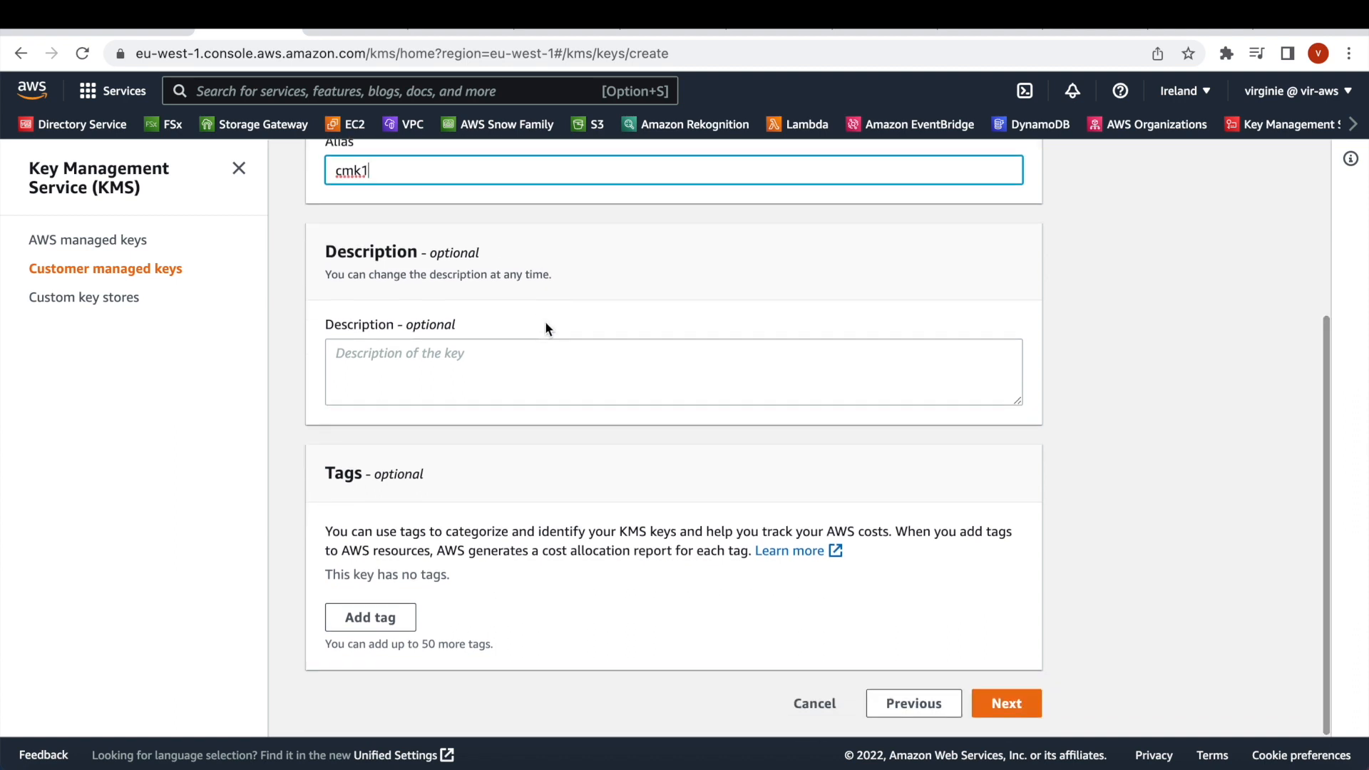
click(1007, 702)
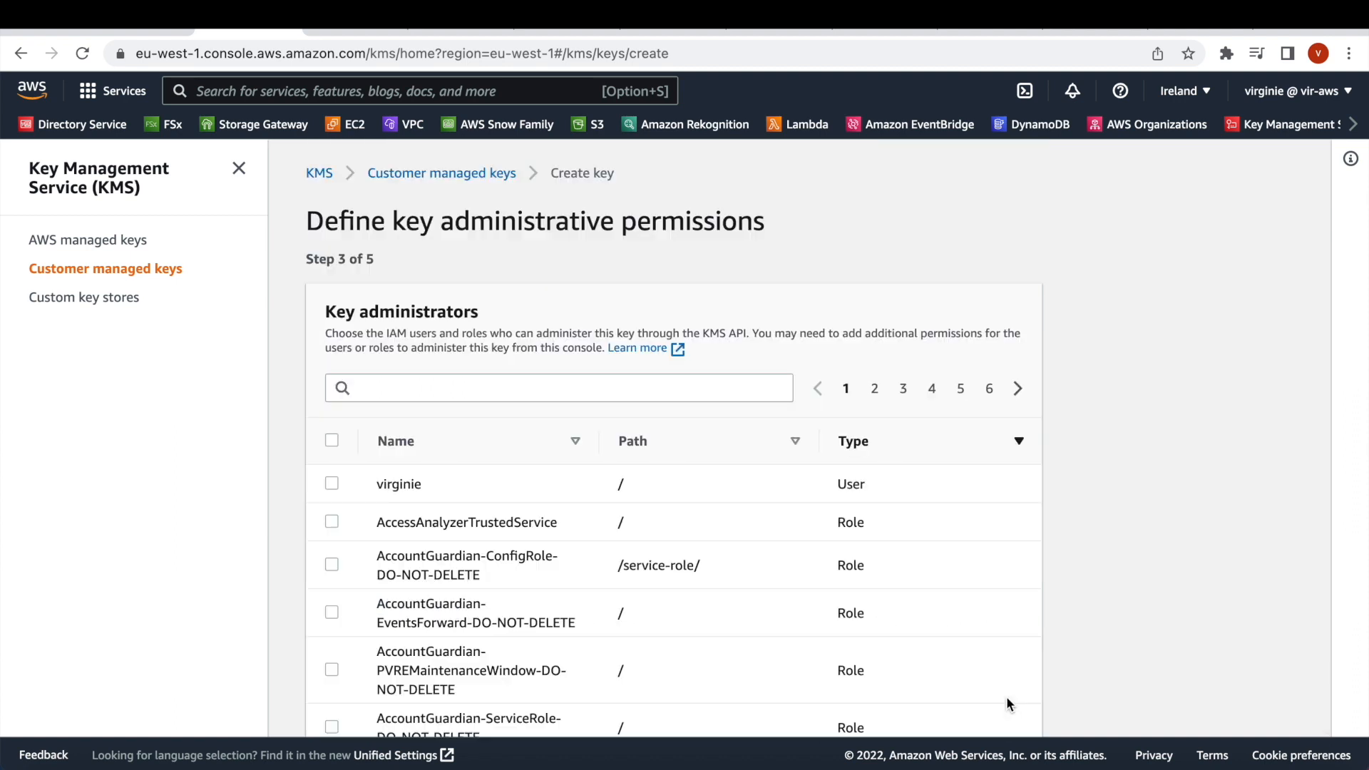
Assign the IAM user and the admin role as key administrators and key users, and finish creating the key.
click(334, 484)
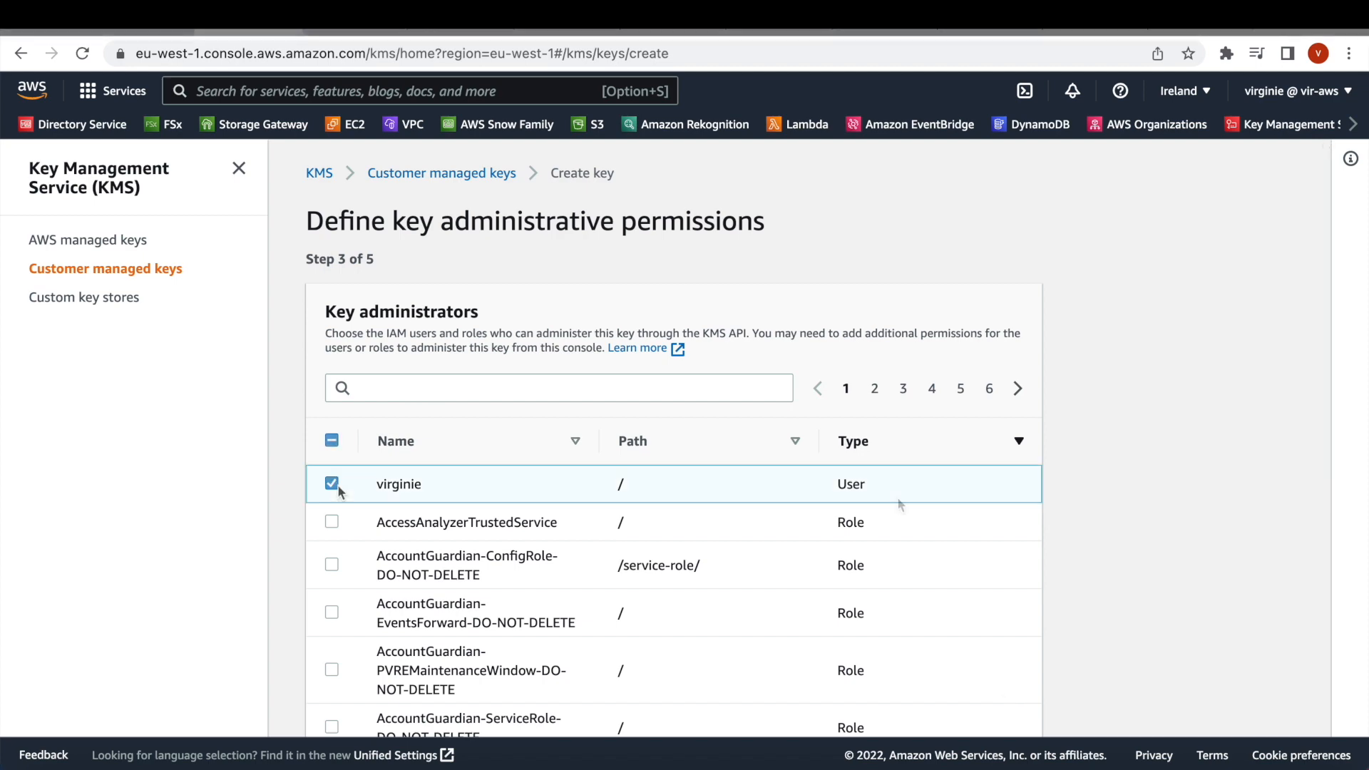
scroll(337, 489, down, 6)
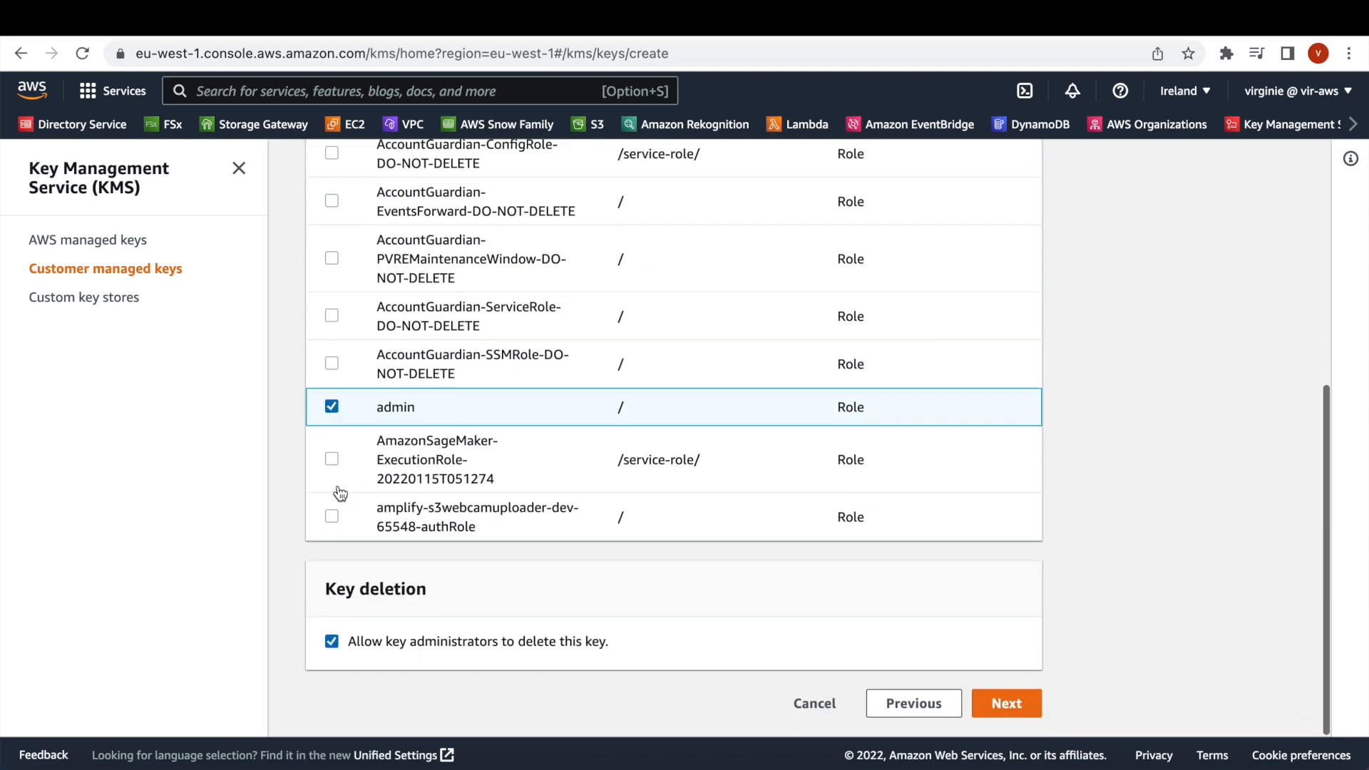
click(1001, 707)
click(1000, 709)
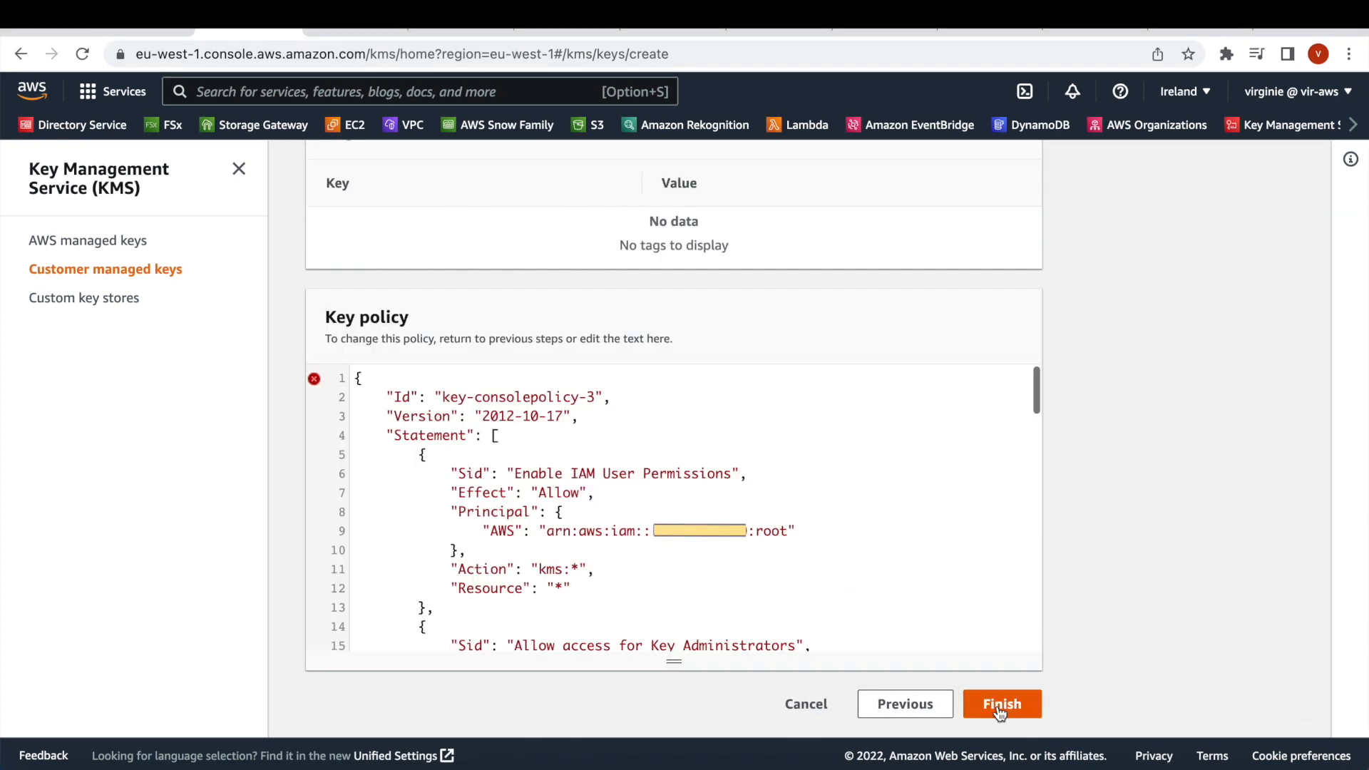
click(1000, 704)
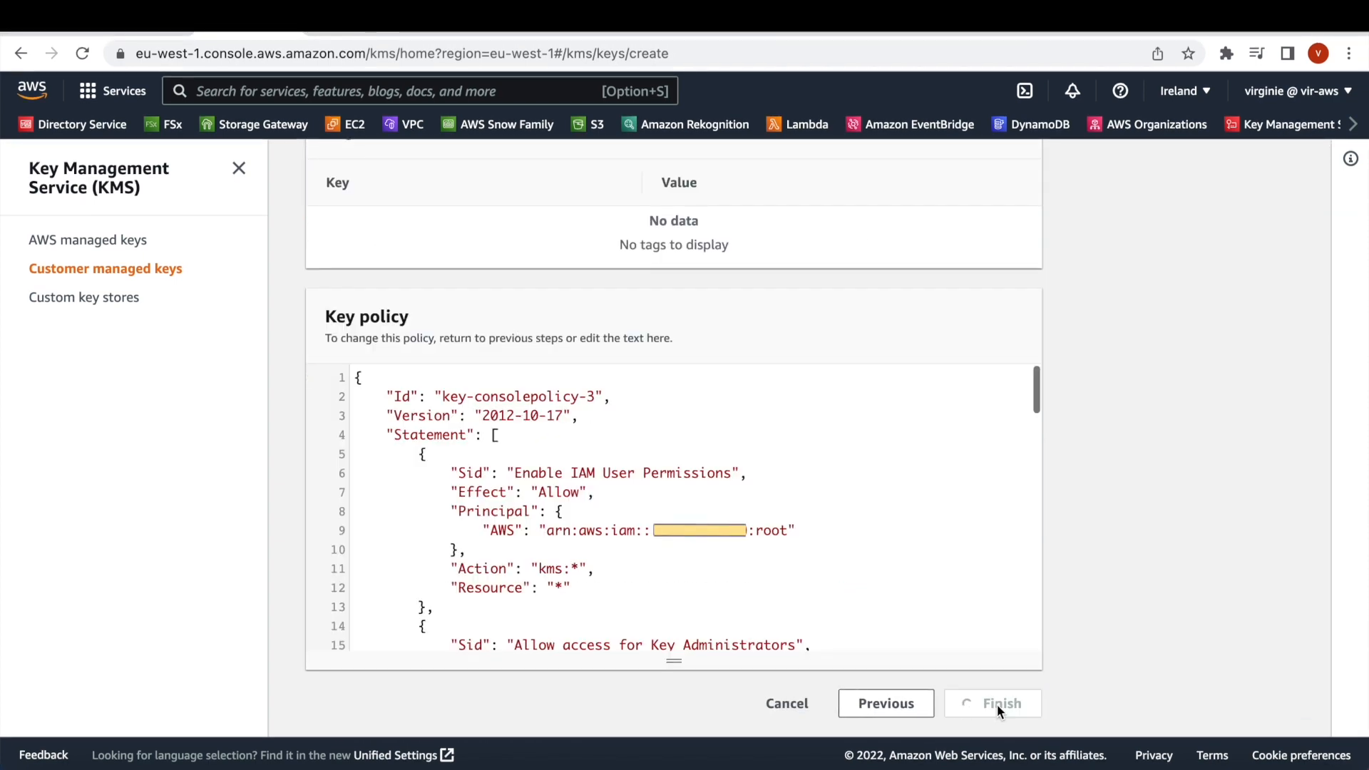
Allow two other AWS accounts to use the new KMS key and save the changes.
scroll(525, 445, down, 4)
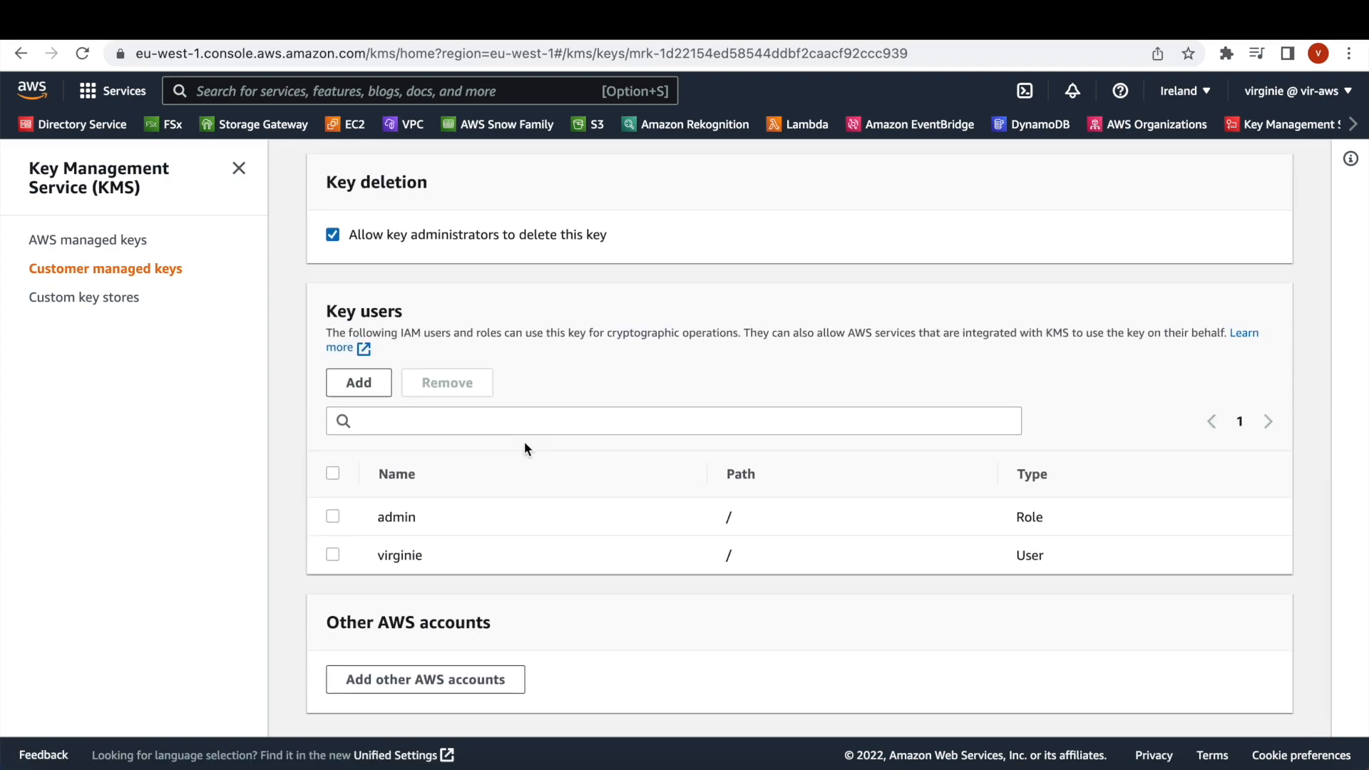
click(443, 676)
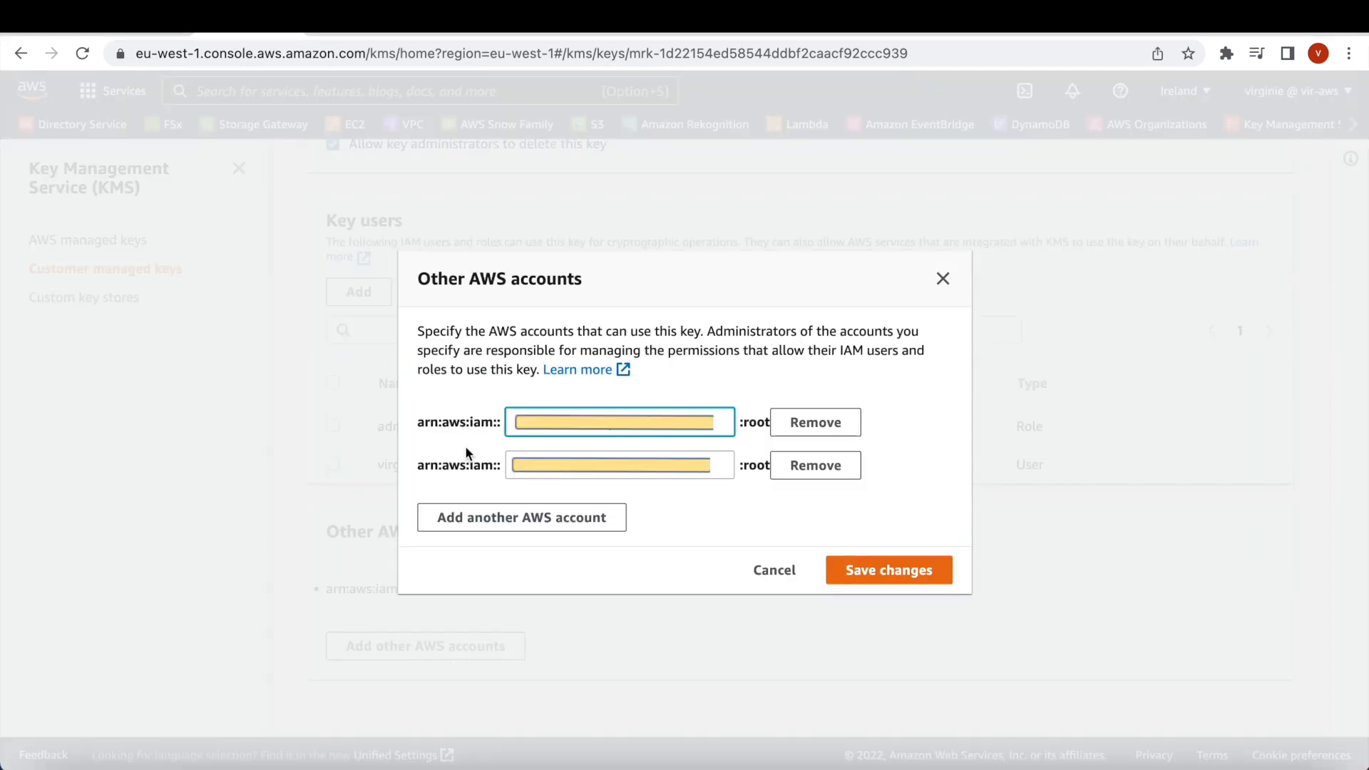
click(907, 571)
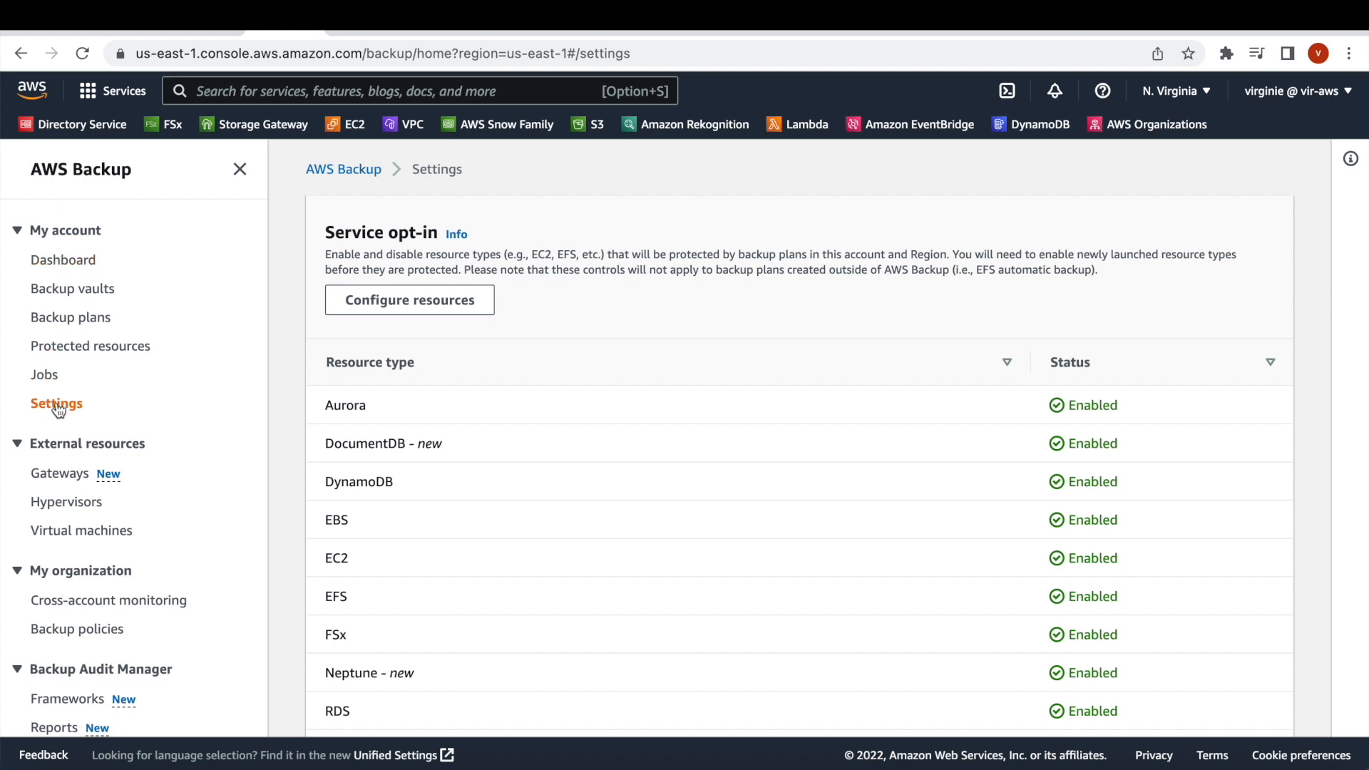
Enable backup policies, cross-account monitoring and cross-account backup in the cross-account management settings of AWS Backup.
scroll(432, 436, down, 10)
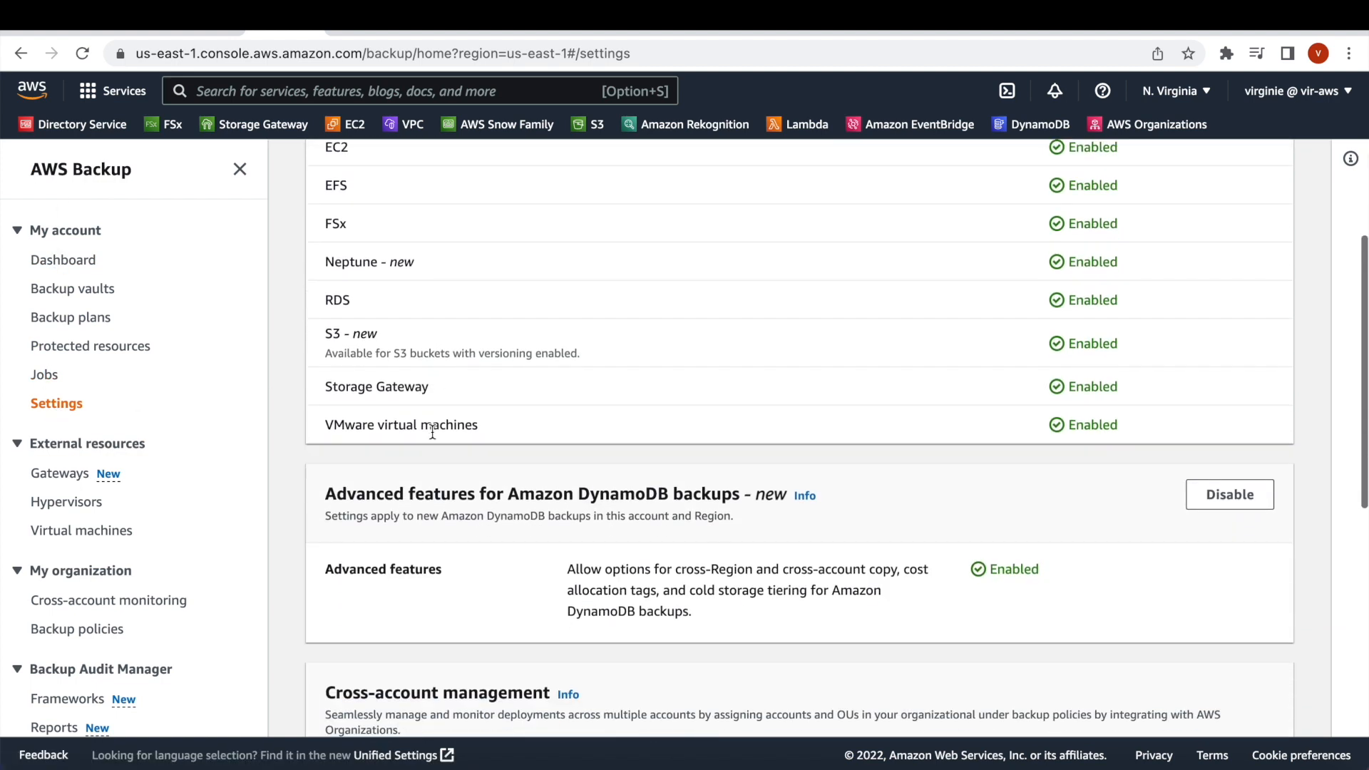
scroll(432, 436, down, 1)
click(1232, 344)
scroll(1235, 353, up, 1)
click(1239, 506)
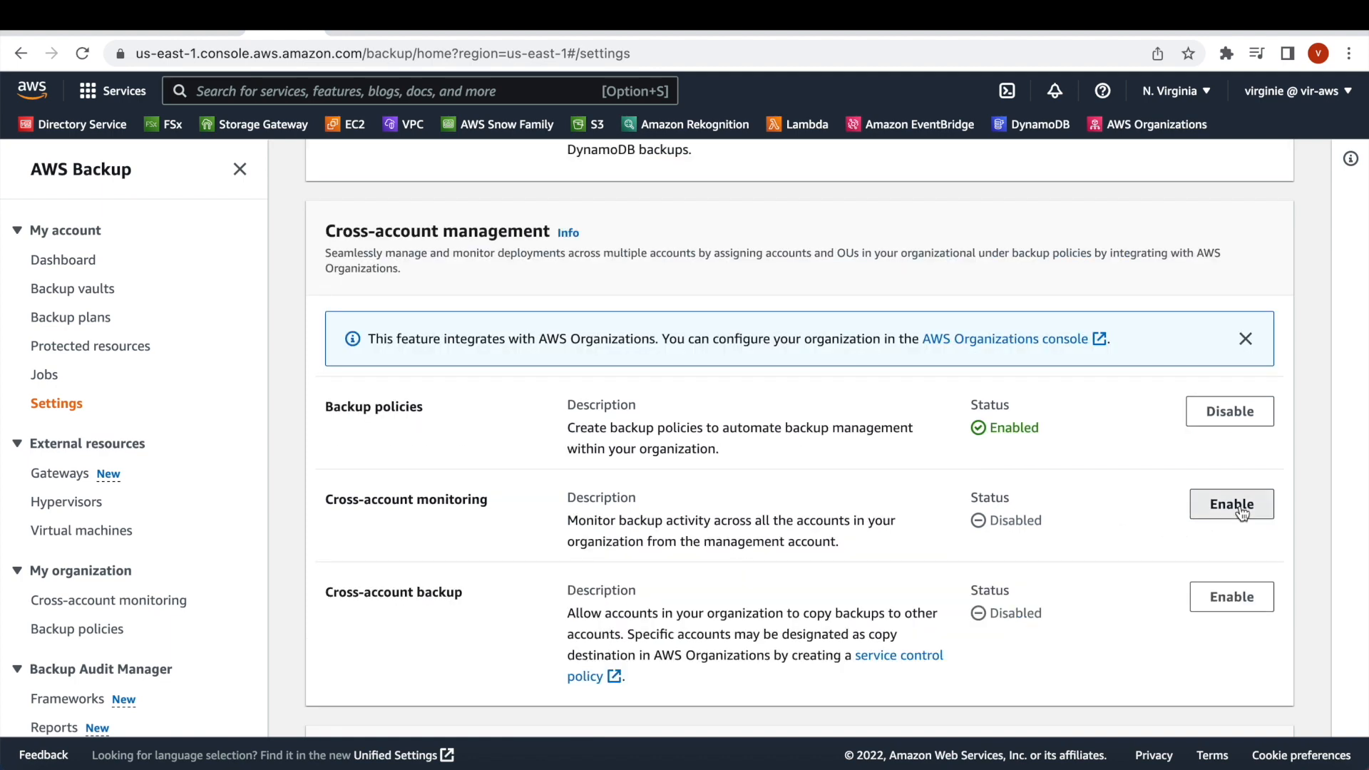
click(1226, 596)
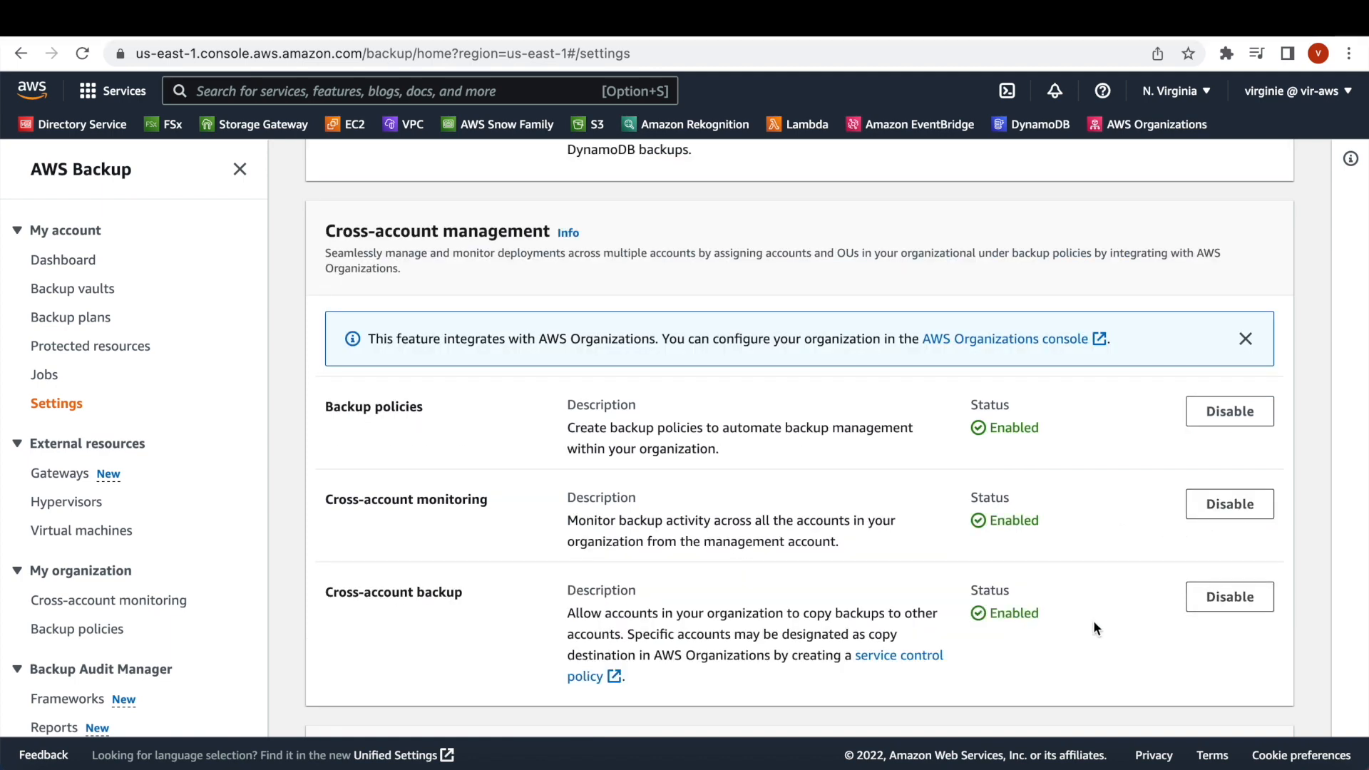
scroll(1134, 521, down, 3)
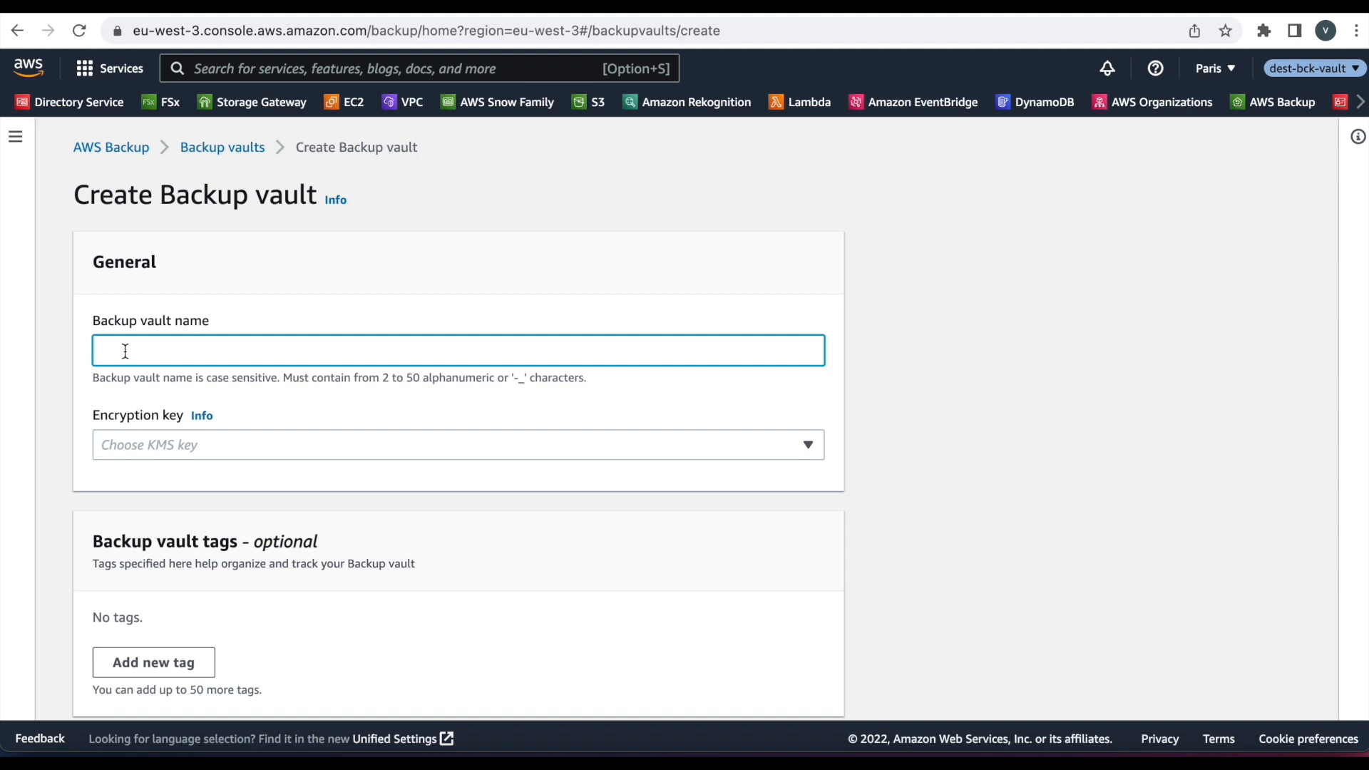
Create the backup vault vault-copy with the customer managed KMS key and allow access to it from the organization.
text(vault-copy)
click(120, 449)
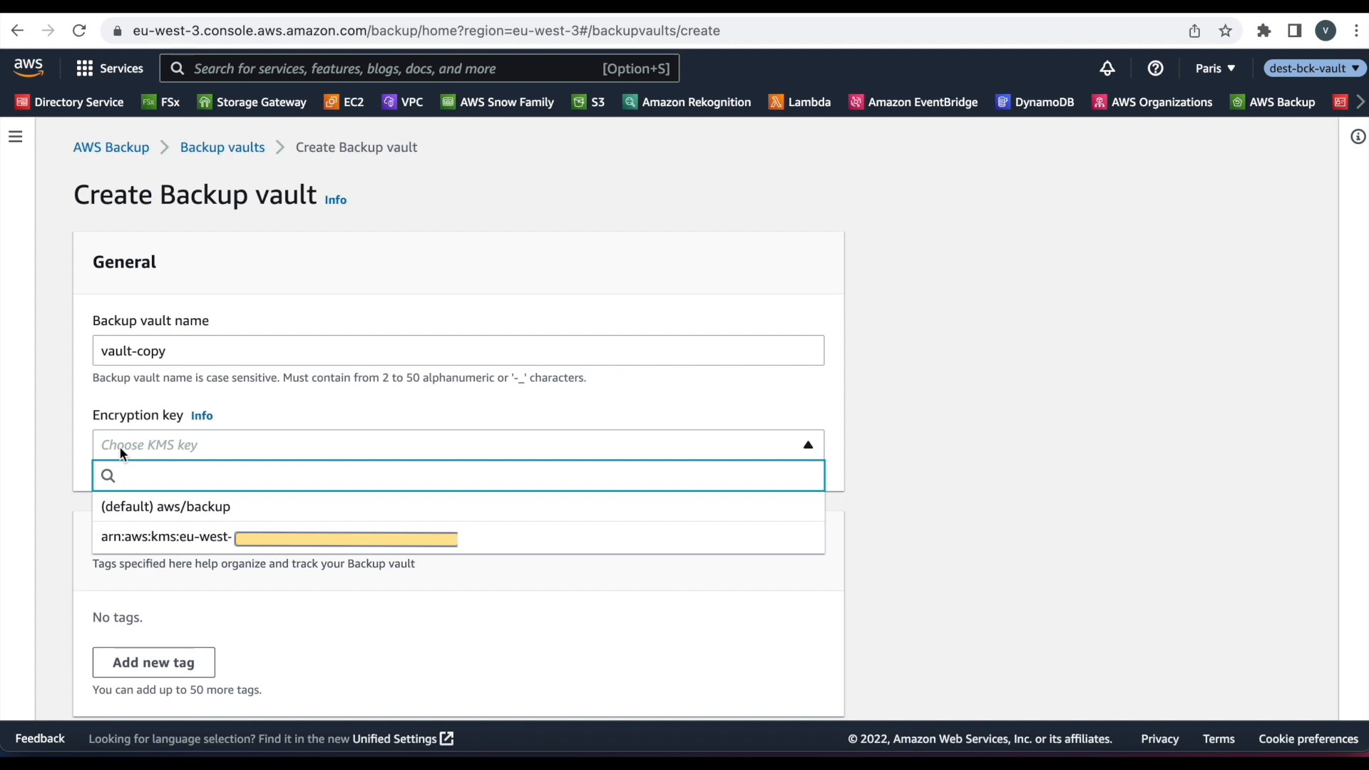
click(161, 536)
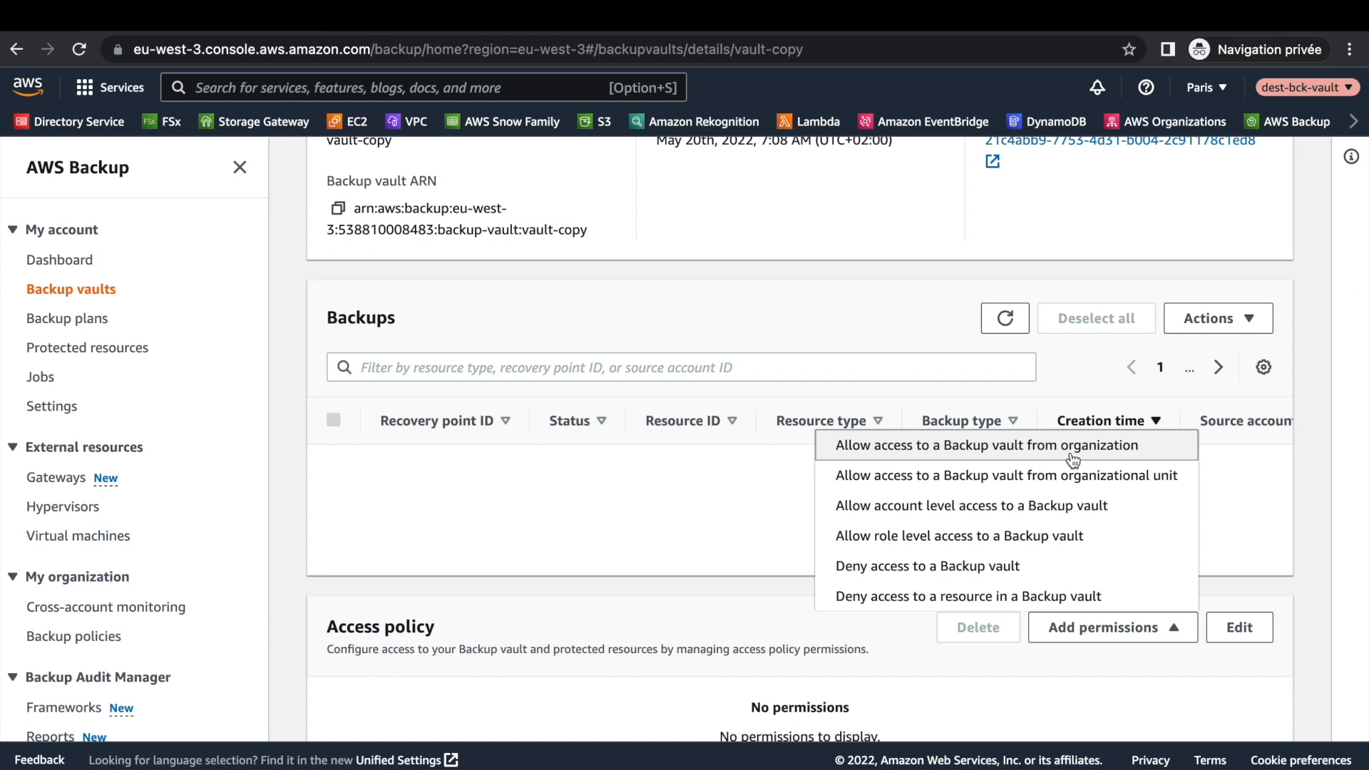
click(1073, 458)
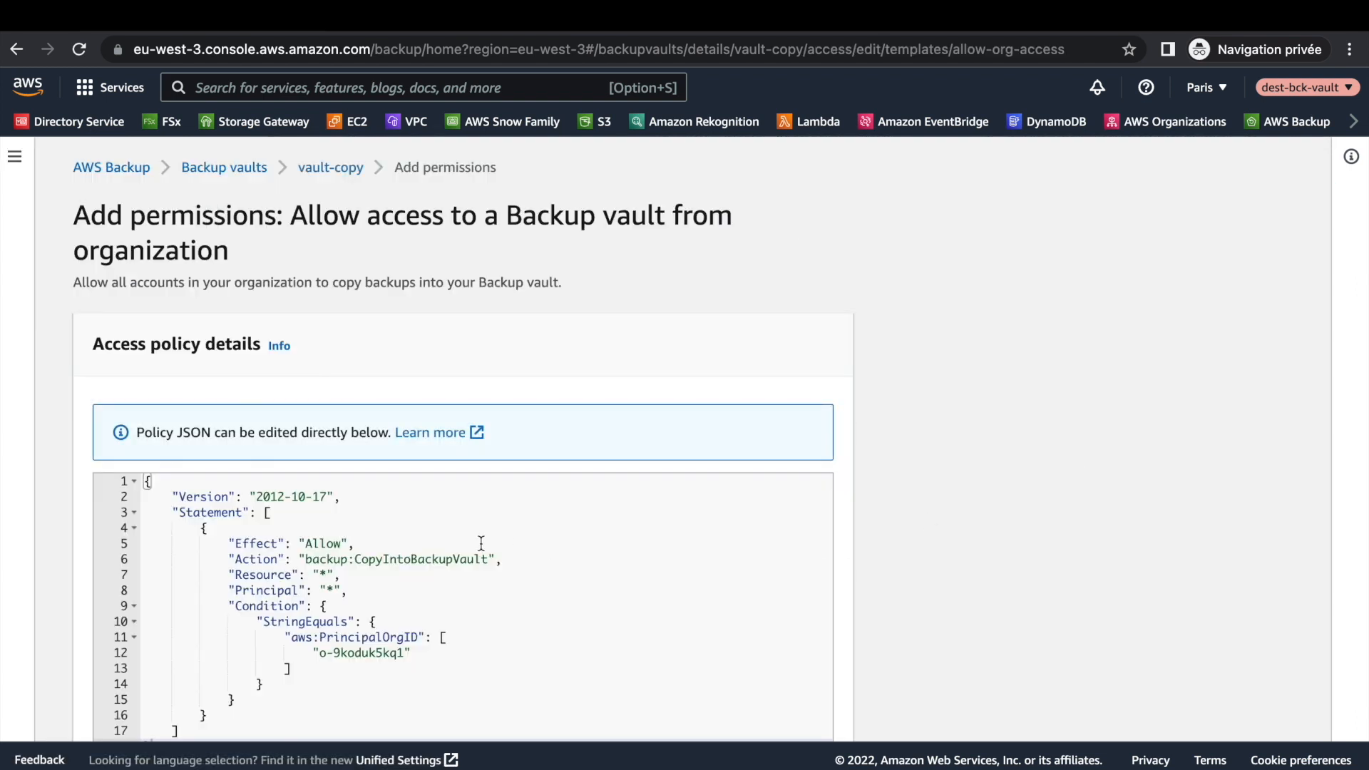
drag(306, 559, 490, 558)
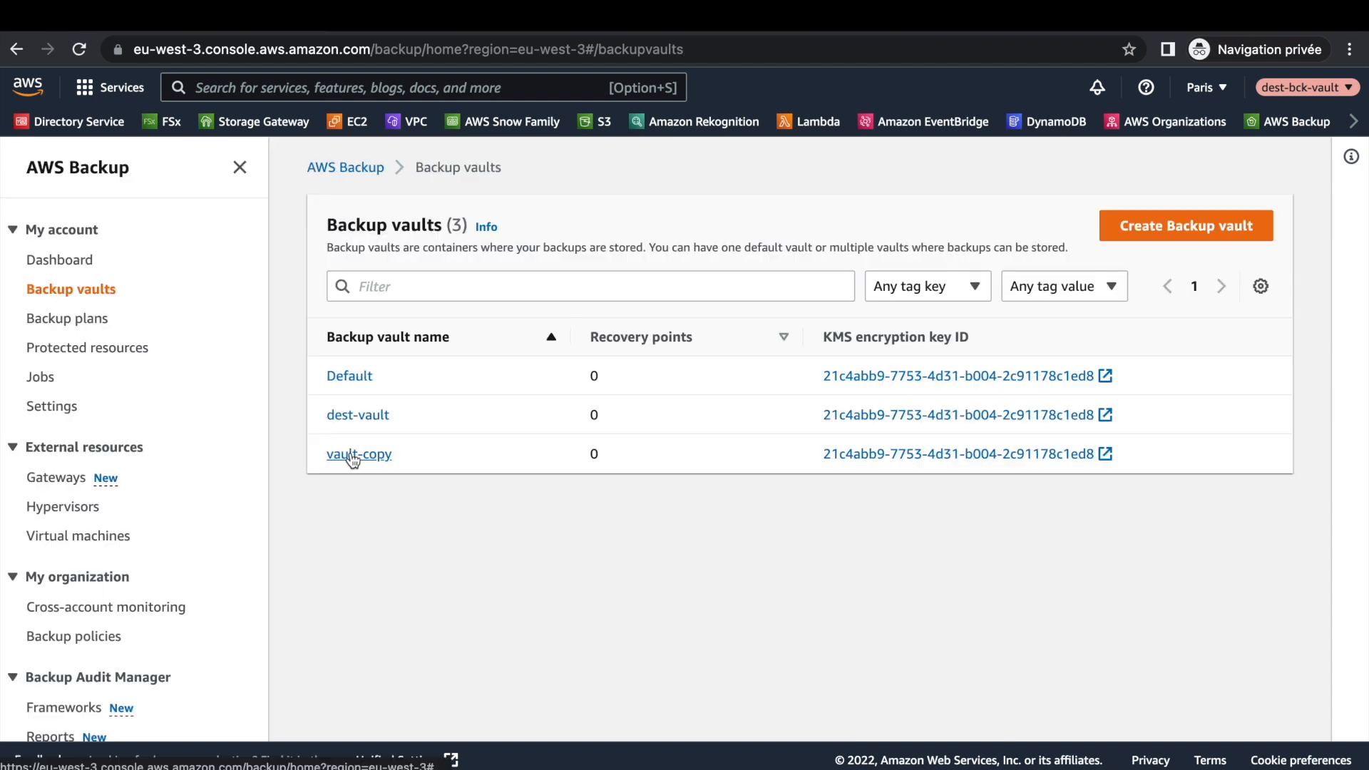
Open the vault-copy vault, copy its ARN and paste it into a blank text document.
click(348, 454)
click(339, 439)
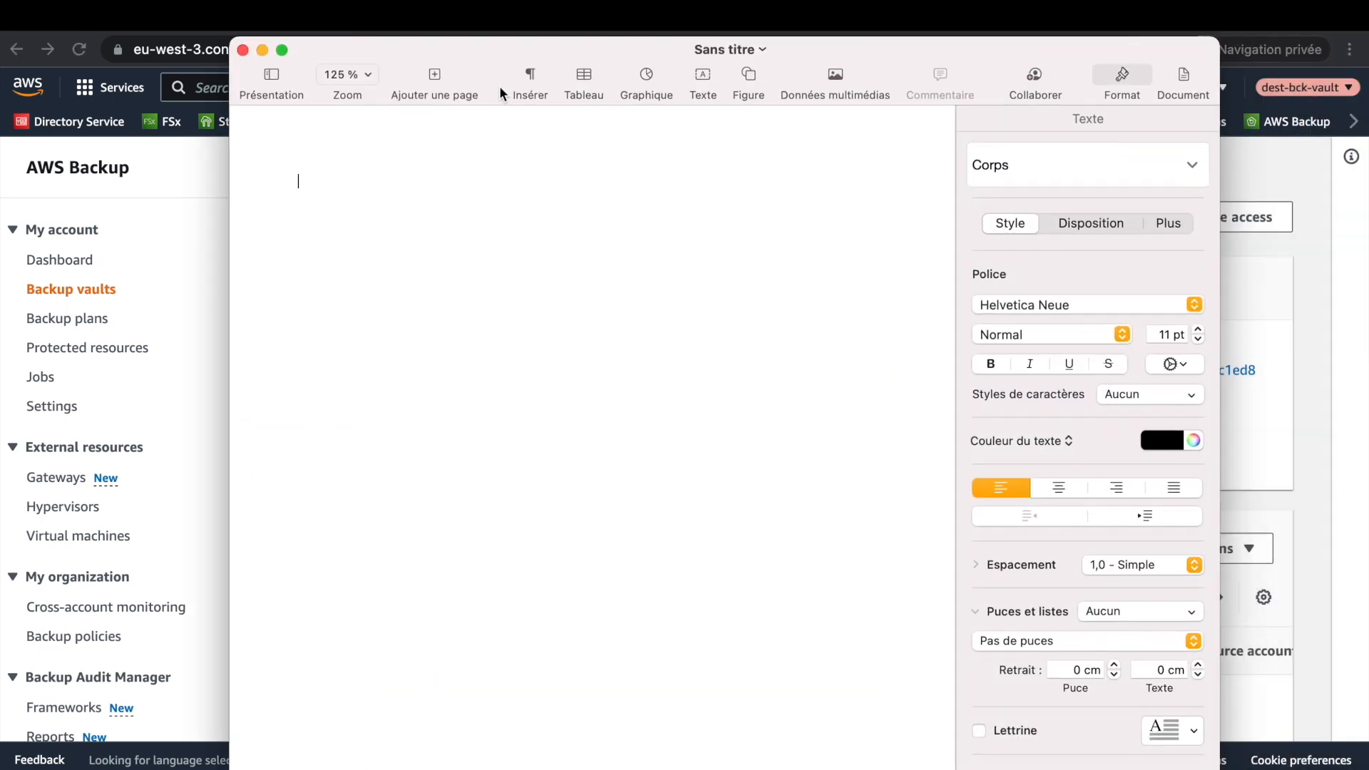
key(super+v)
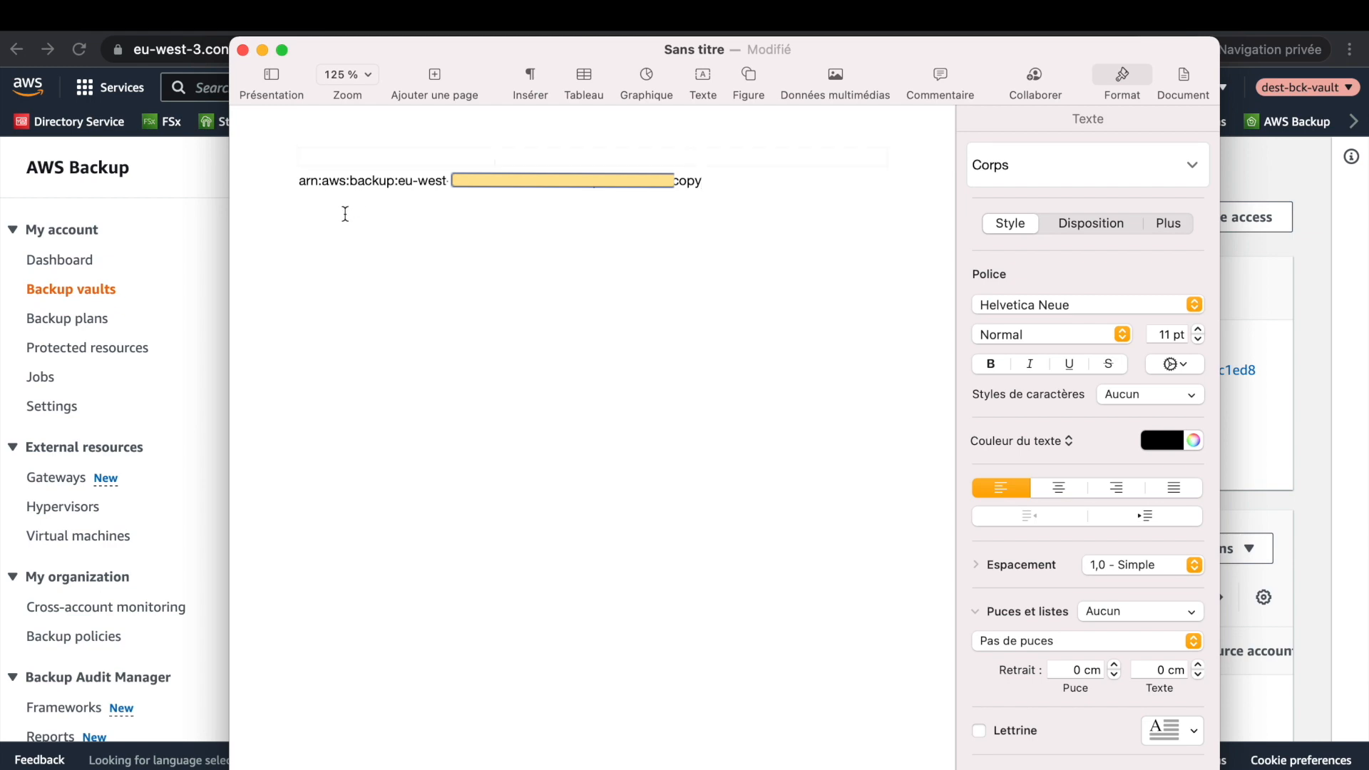
Switch to the src-bck-plan role and create the backup vault local-vault2 in Ireland, encrypted with the eu-west-1 KMS key.
click(1071, 586)
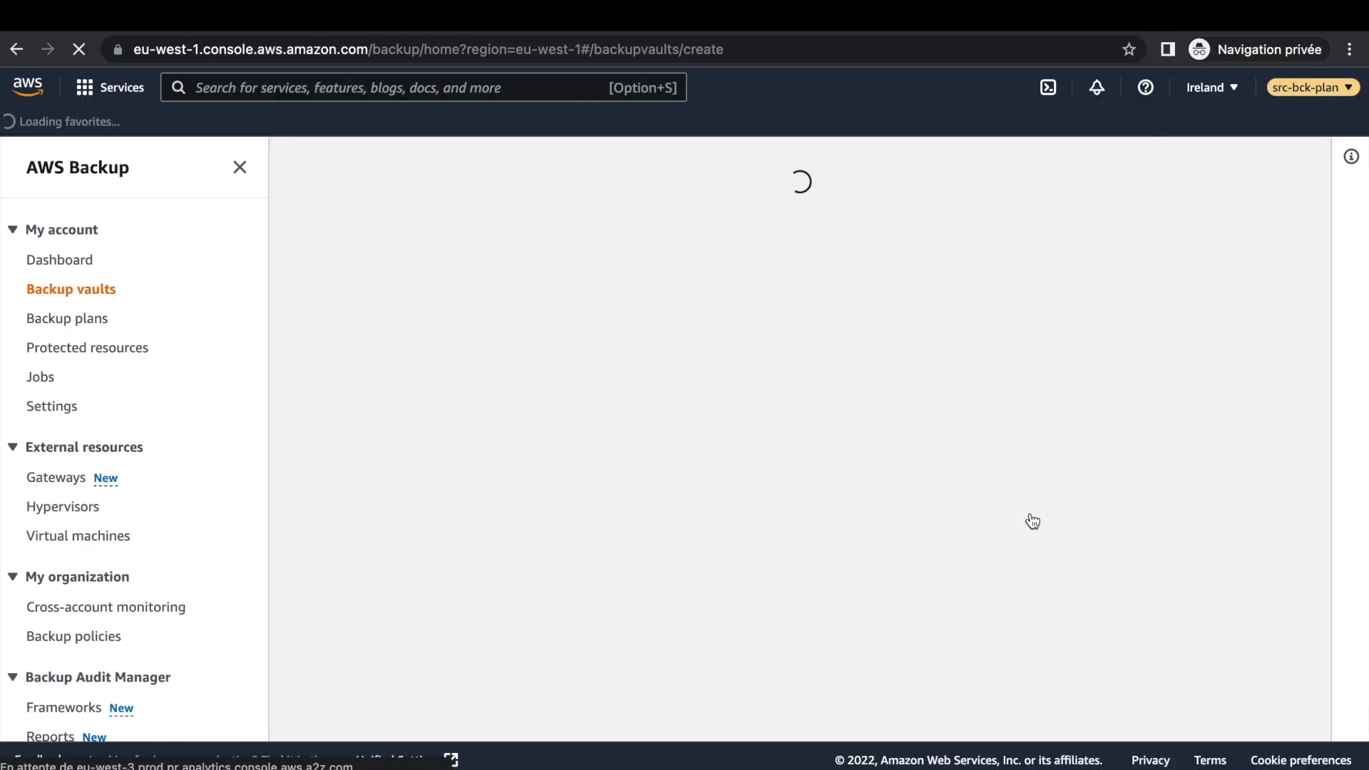
text(l)
text(ocal-vault2)
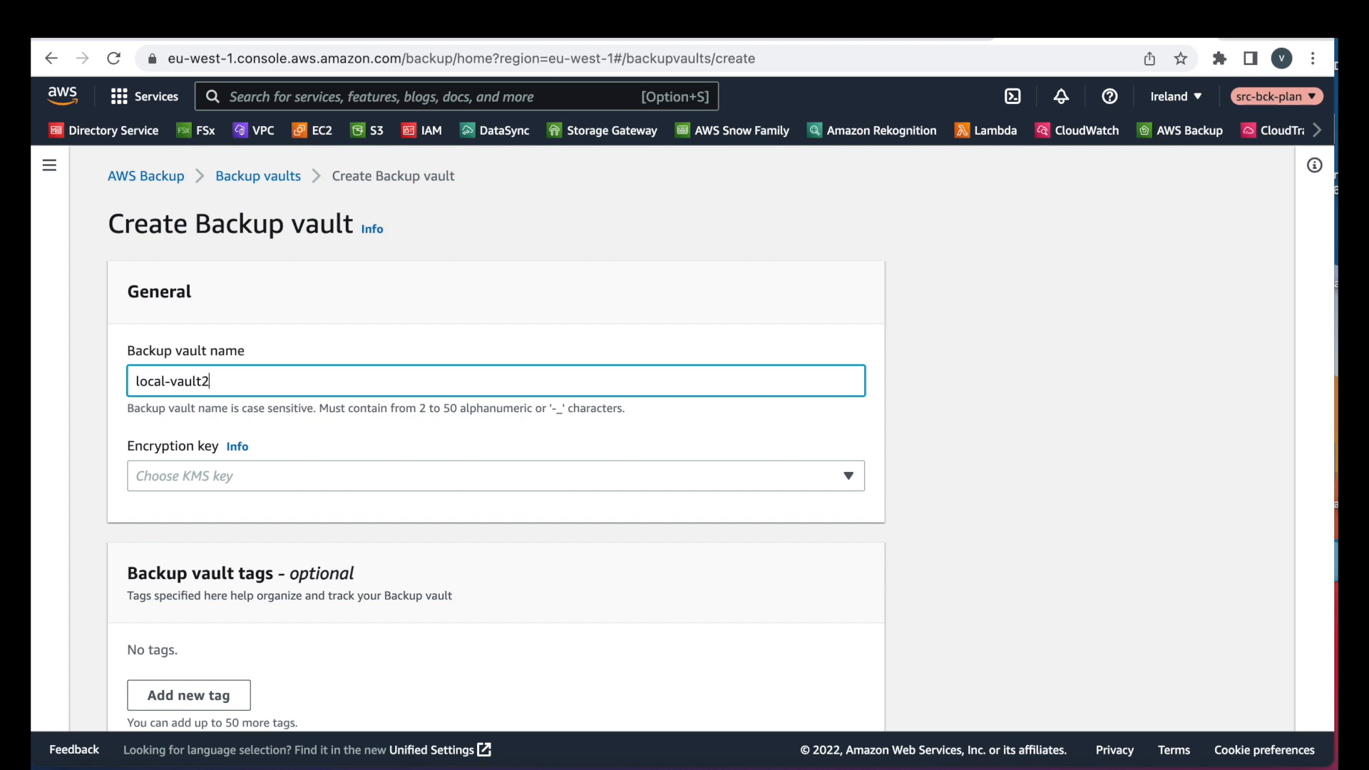
click(581, 475)
click(535, 520)
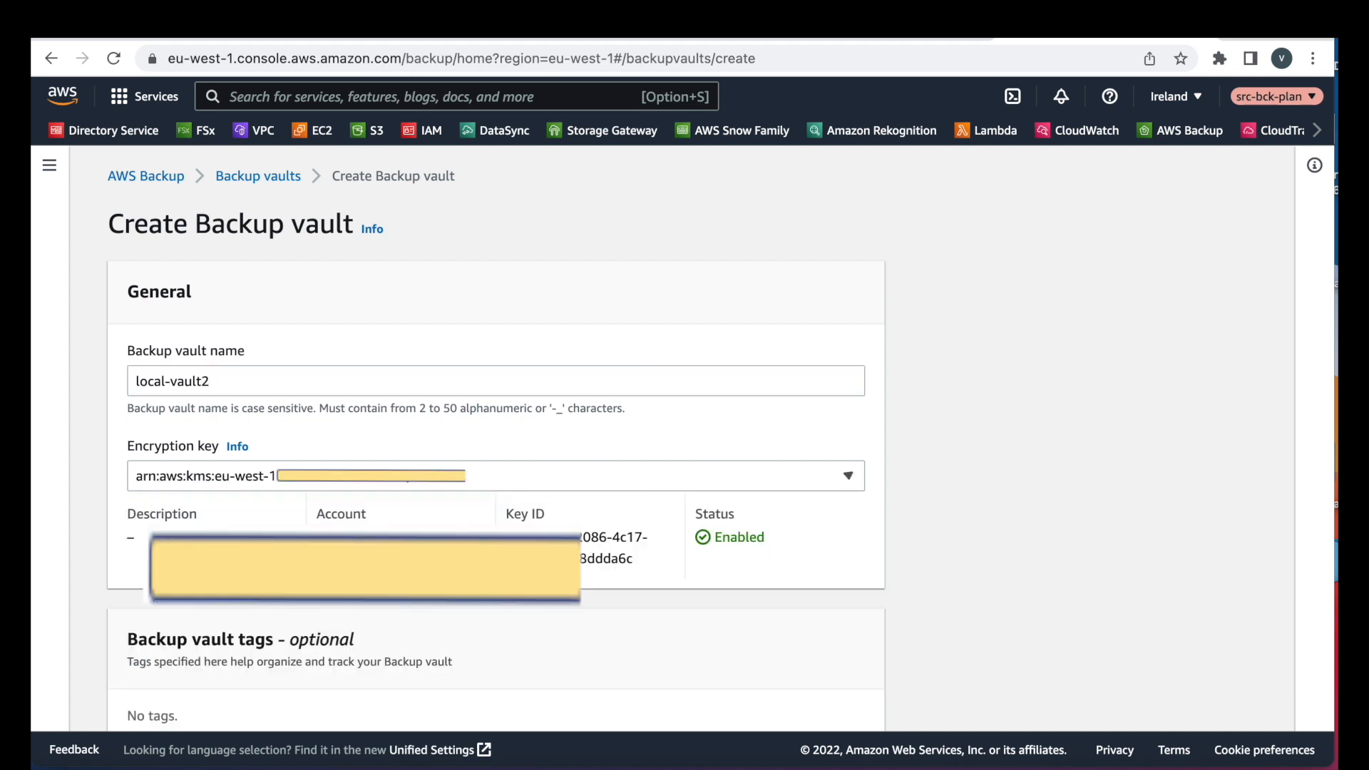
scroll(540, 550, down, 2)
scroll(784, 695, up, 1)
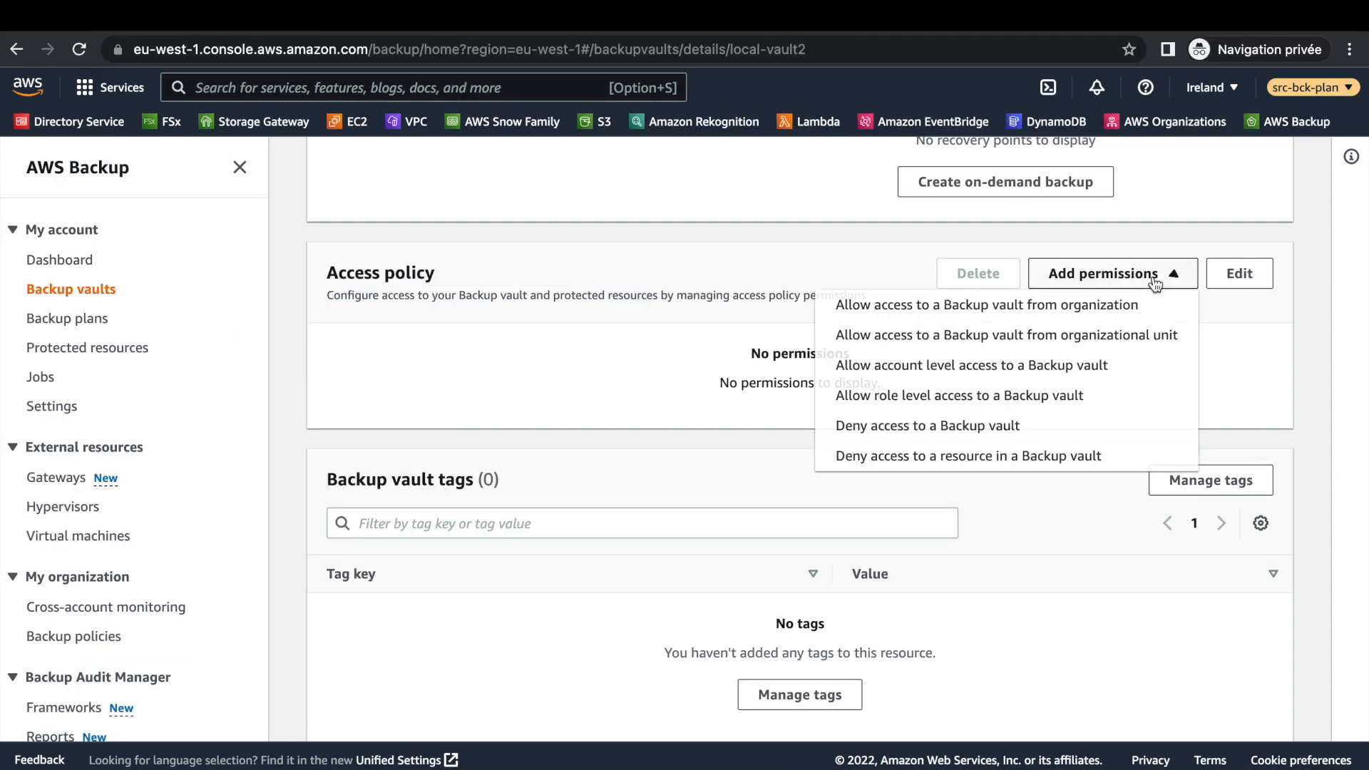
Add the access policy that allows access to the local-vault2 backup vault from the organization.
click(1076, 303)
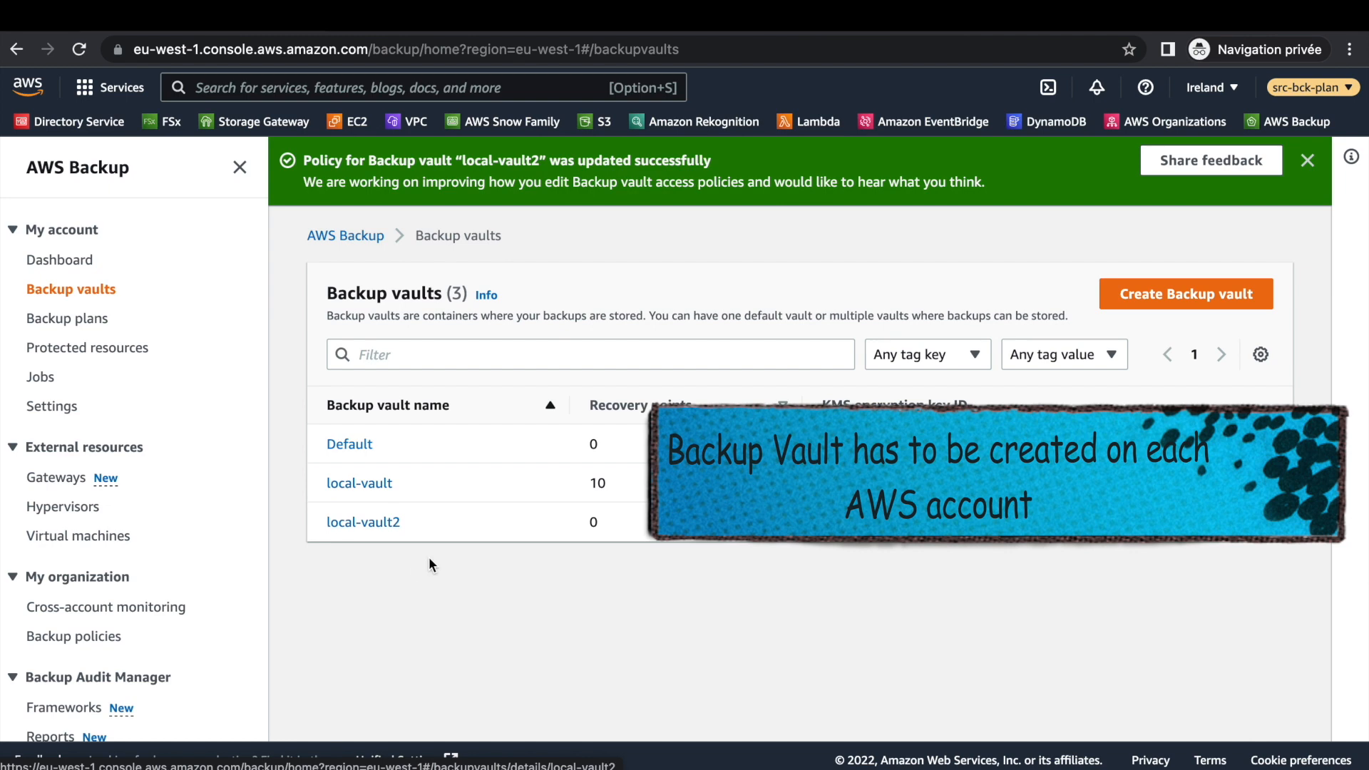
click(1307, 160)
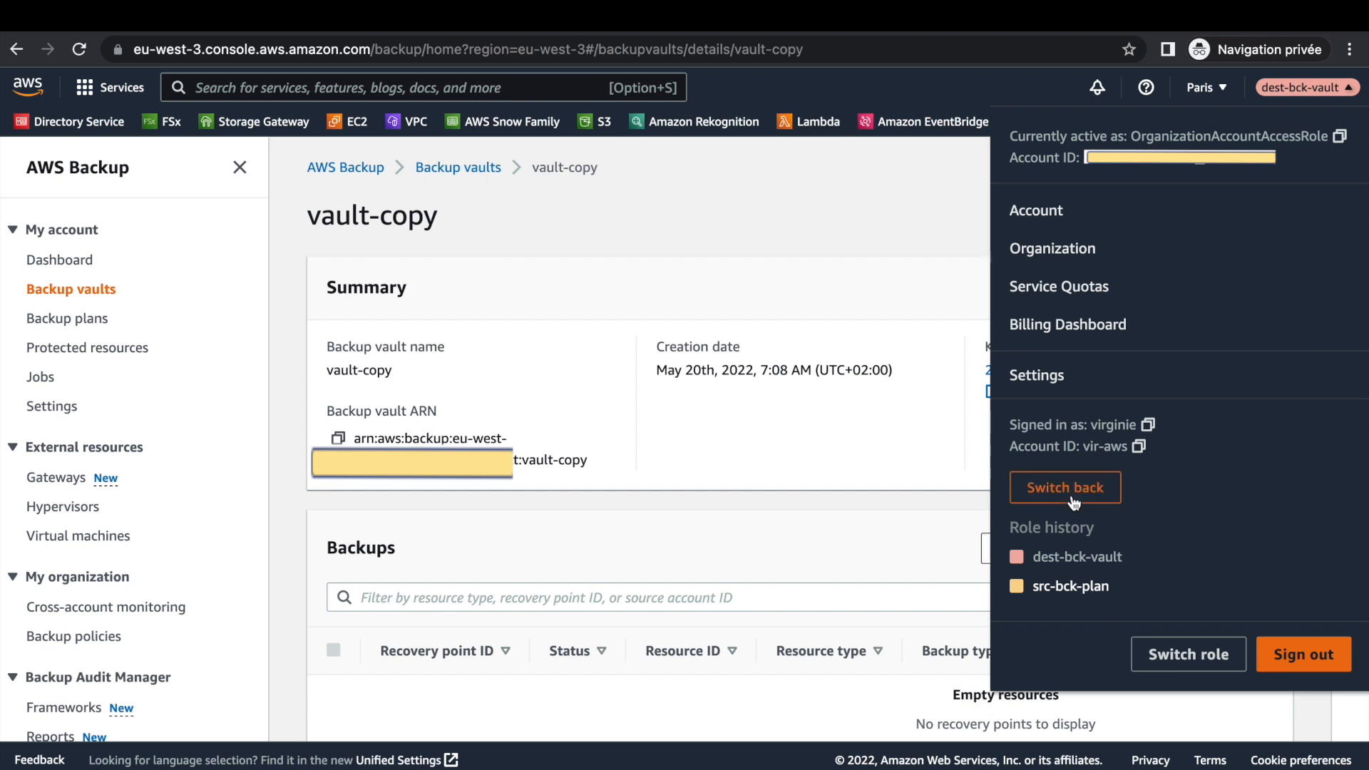
Switch back from the dest-bck-vault role to the signed-in account and open the organization's backup policies in AWS Backup.
click(1065, 488)
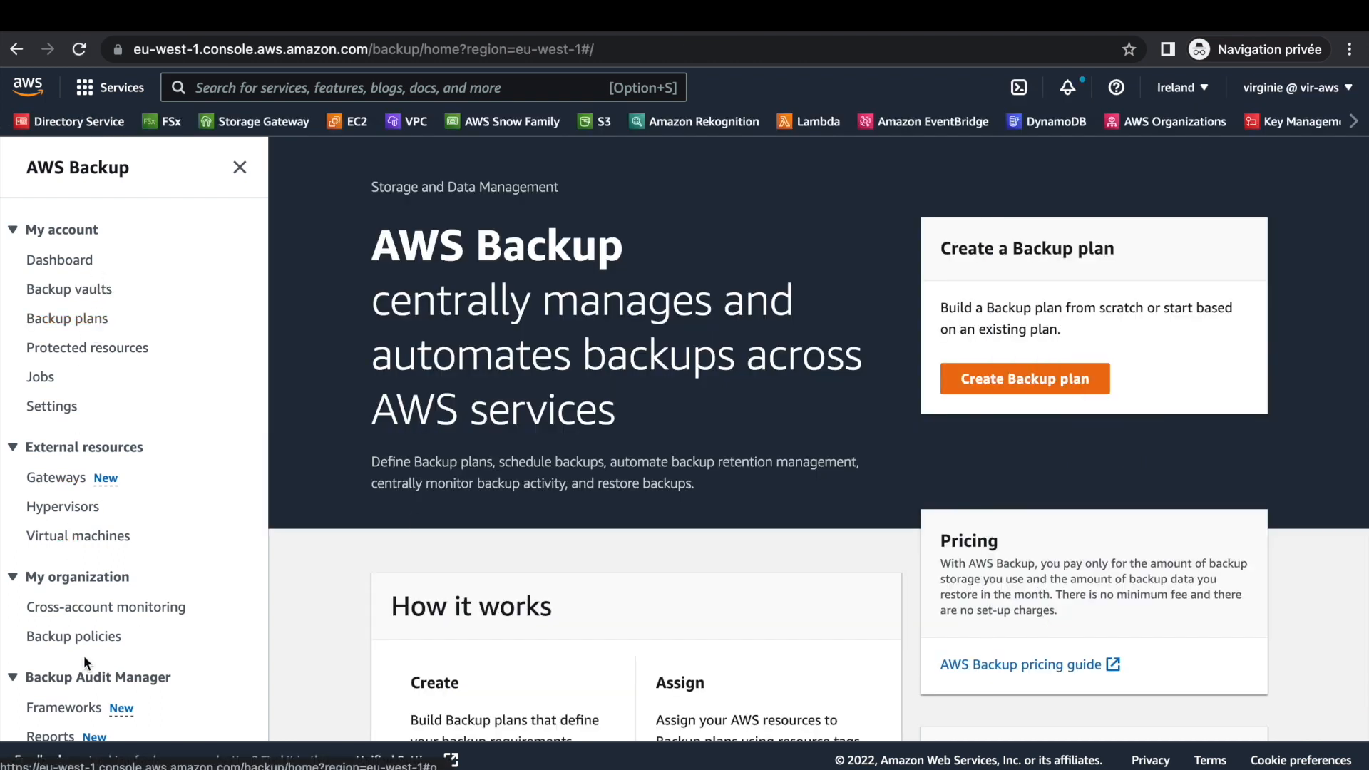
scroll(83, 656, down, 1)
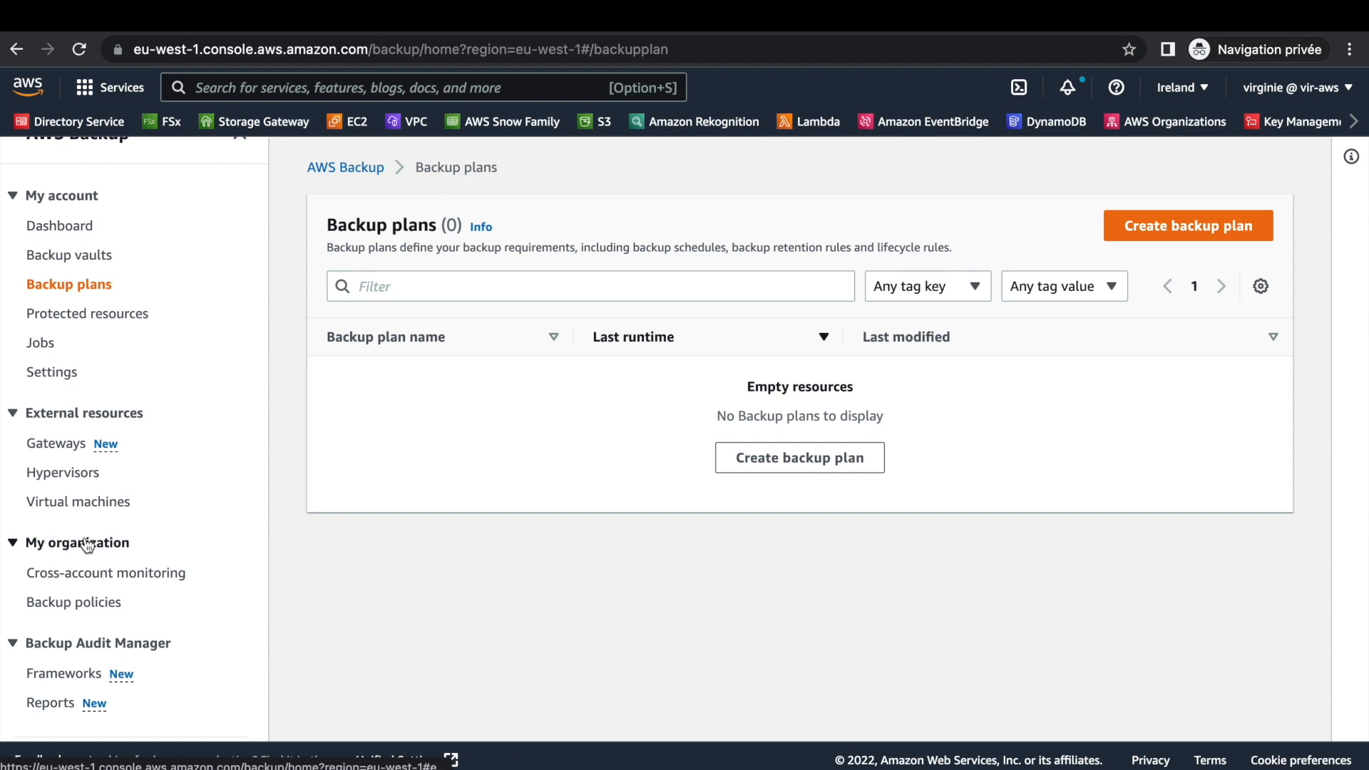
click(97, 607)
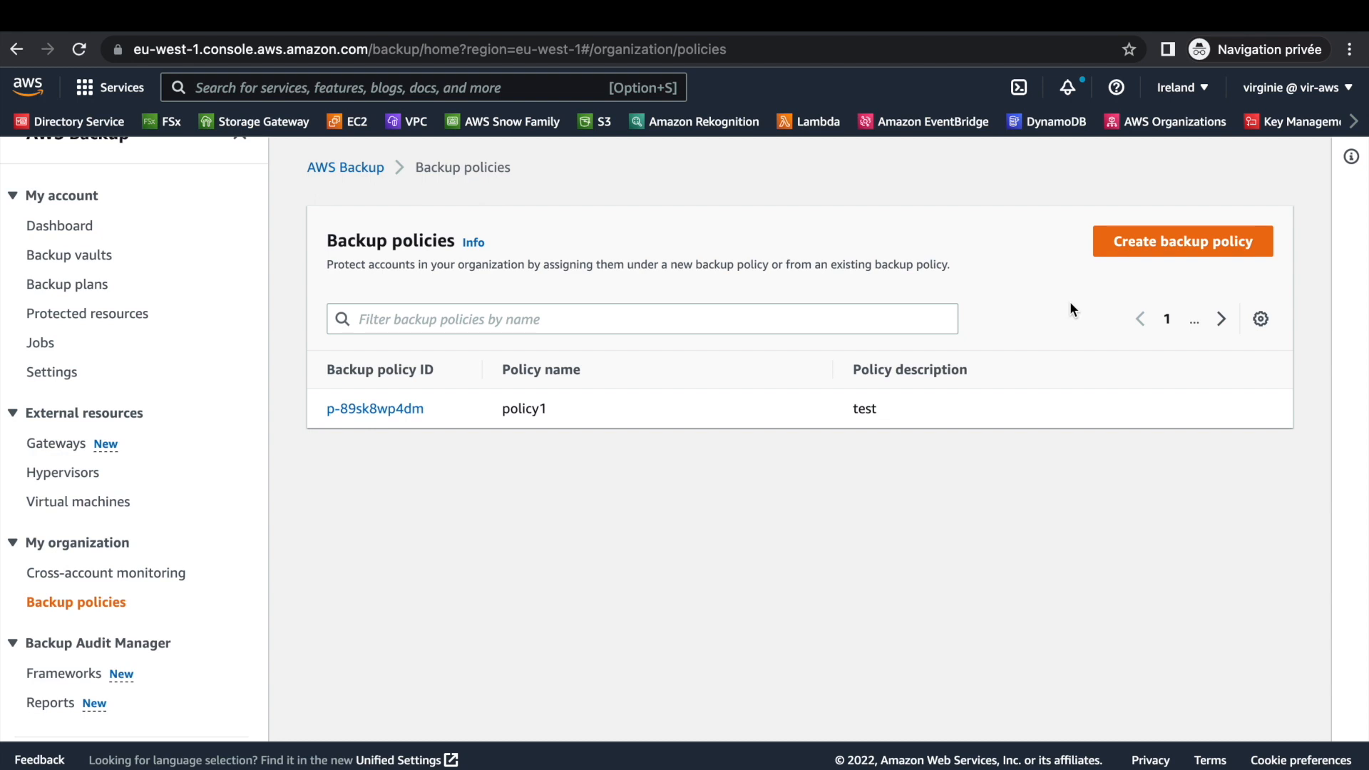
Start a backup policy named Policy2, described as "Policy to backup all the Resources for the selected AWS Account members of the AWS Organization".
click(1127, 250)
click(390, 361)
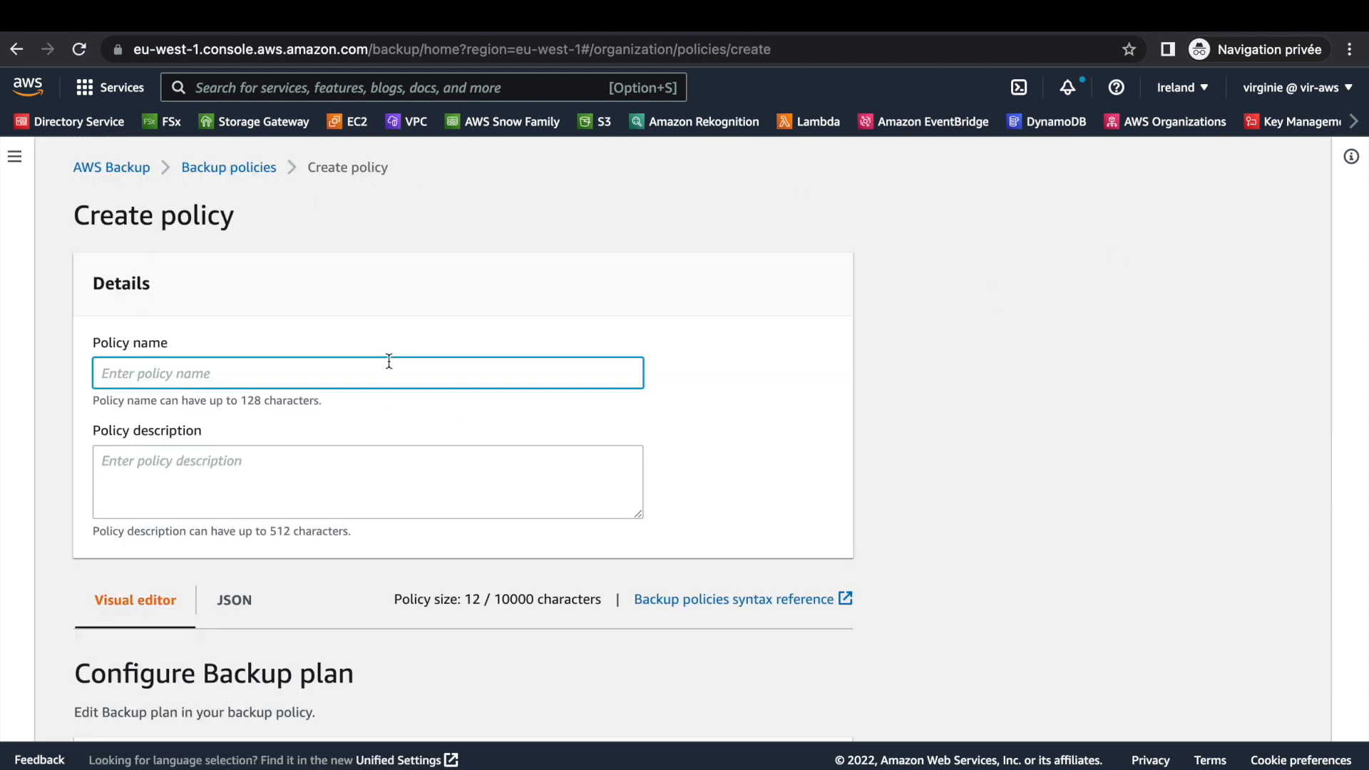
click(14, 156)
click(392, 376)
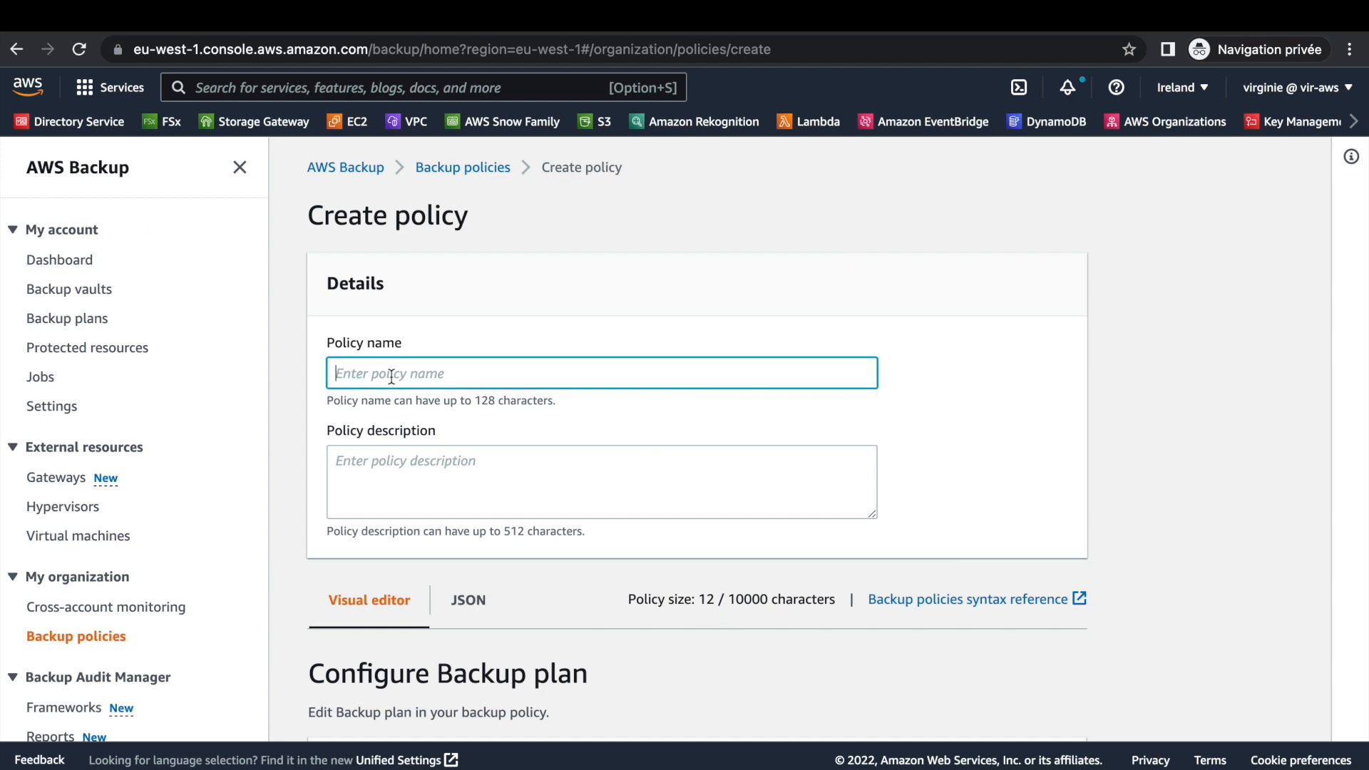
text(P)
text(2)
click(400, 462)
text(Policy to backup all the Res)
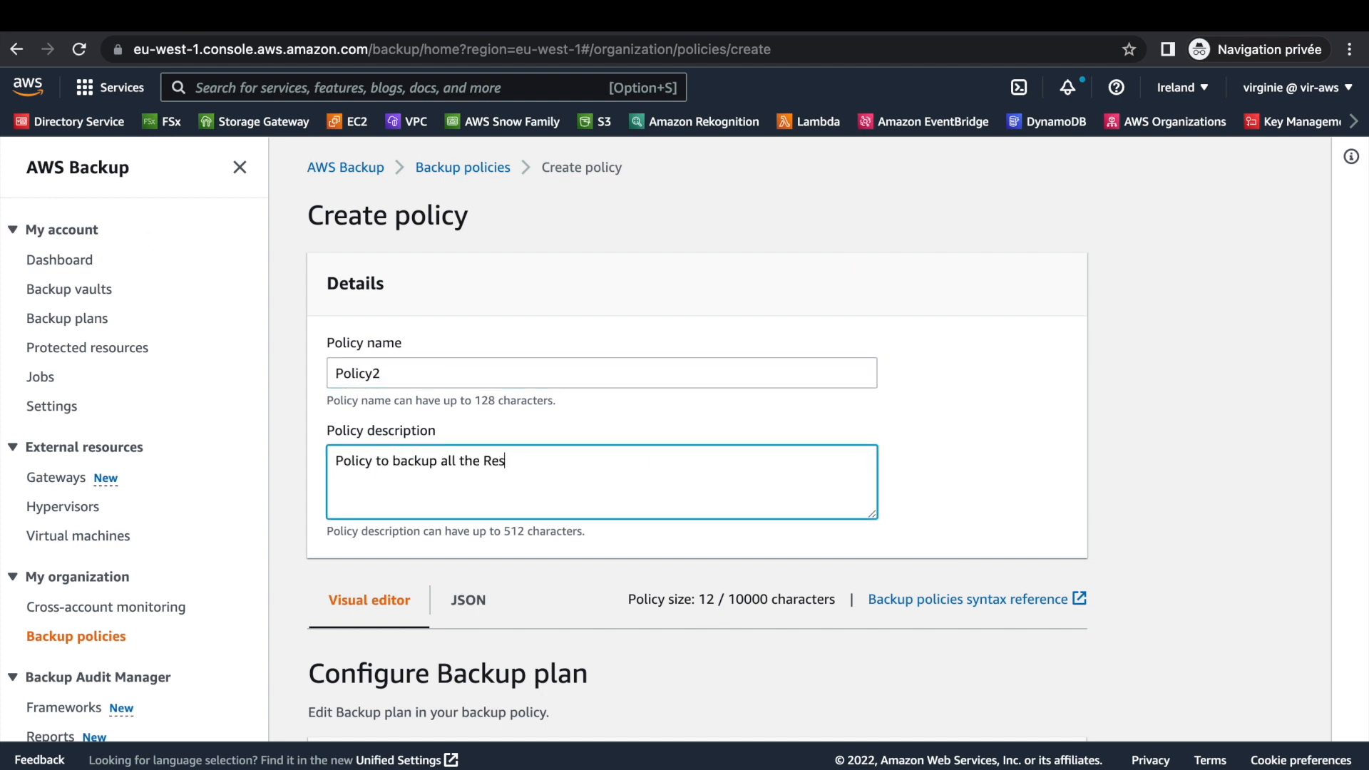
text(ources for the selected AWS )
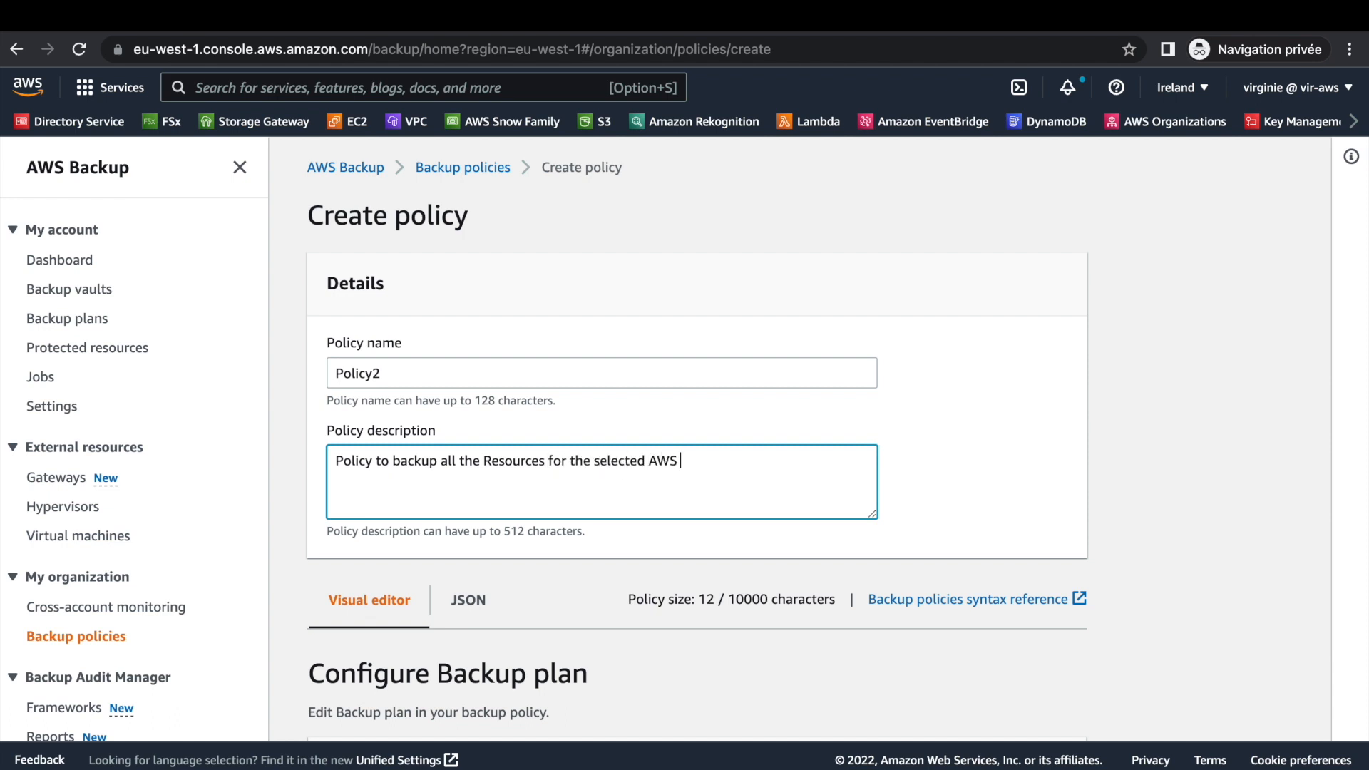
text(Account members of the AWS Organization)
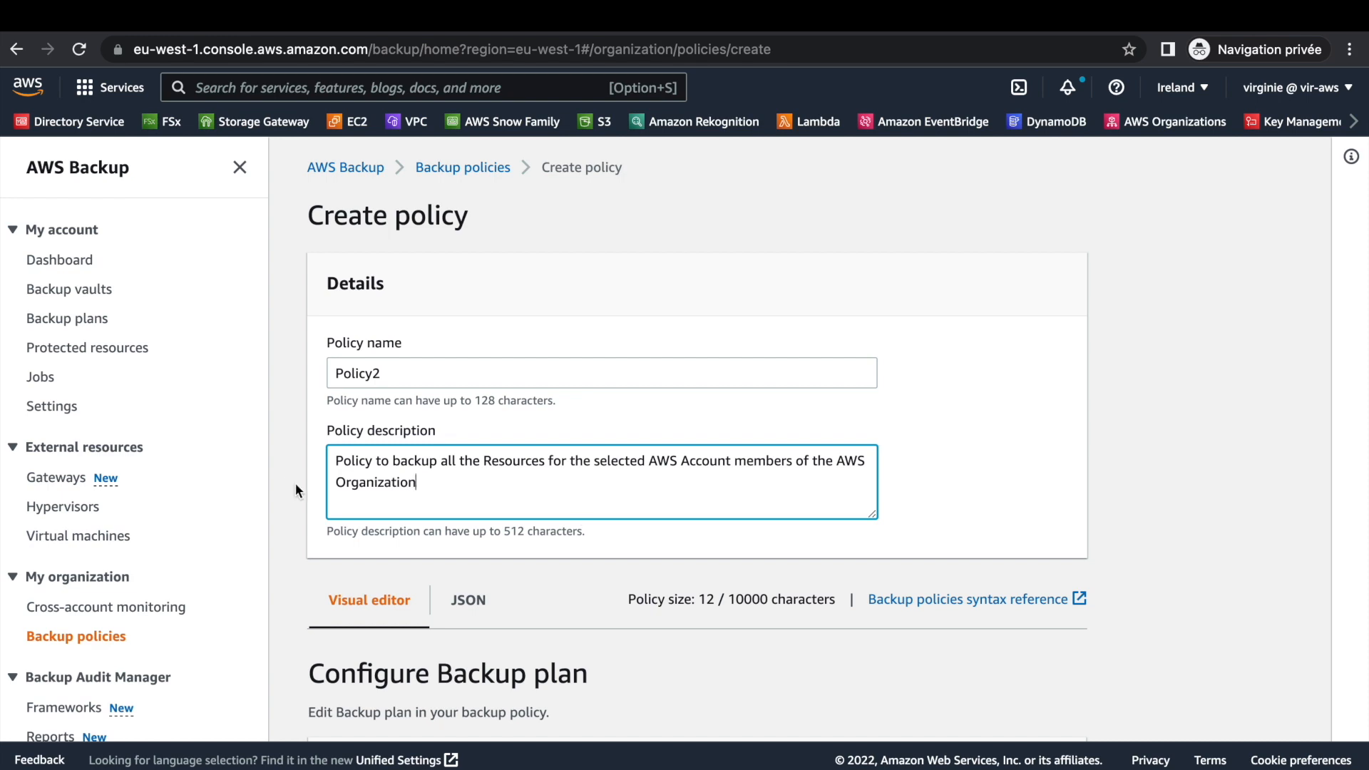
Name the backup plan GlobalPlan and make it active in the Europe (Ireland) region.
scroll(997, 509, down, 6)
click(811, 446)
text(GlobalPlan)
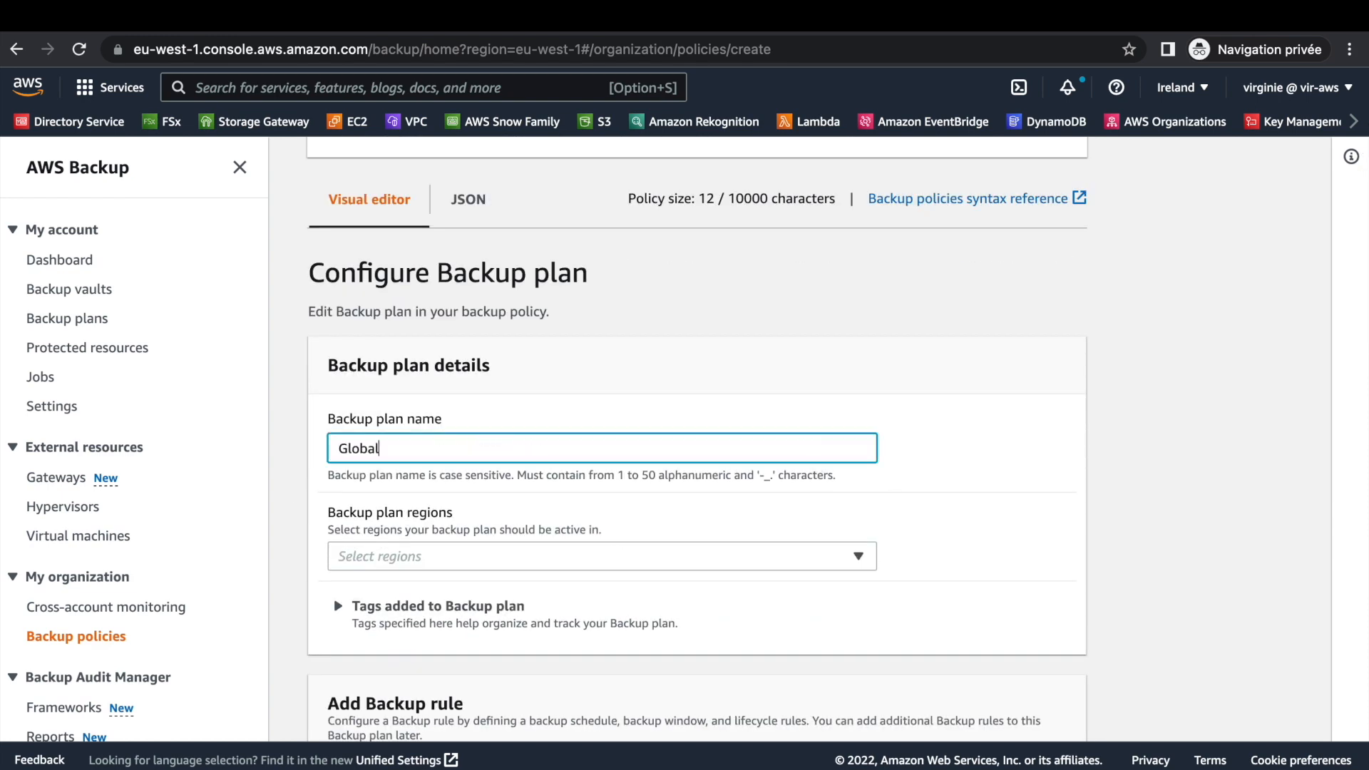
click(660, 556)
click(524, 342)
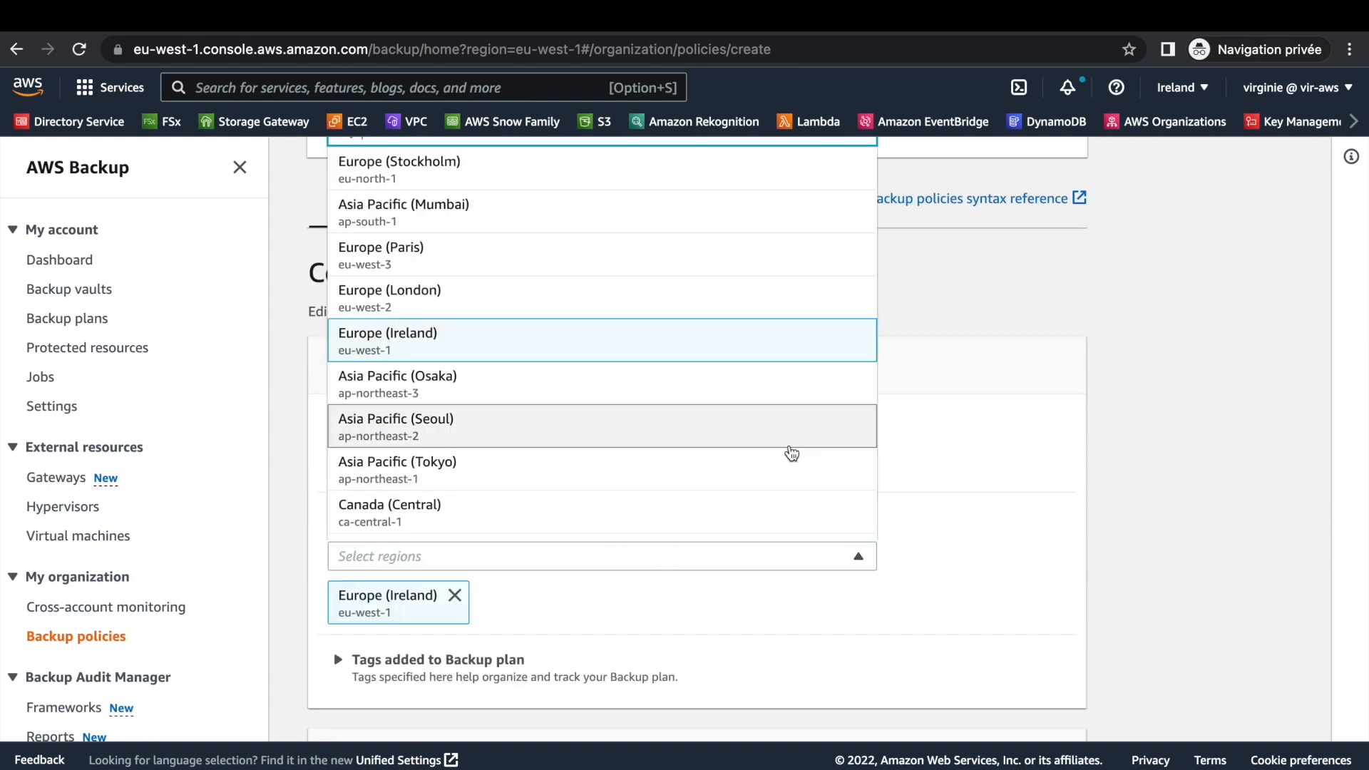
click(1042, 513)
Name the backup rule Hourly and set its backup vault to local-vault2.
scroll(1042, 513, down, 5)
click(569, 507)
text(Hourly)
scroll(822, 428, down, 3)
click(822, 428)
text(local-vault2)
click(716, 524)
Set the rule's backup frequency to Hourly and choose to customize the backup window.
scroll(684, 528, down, 3)
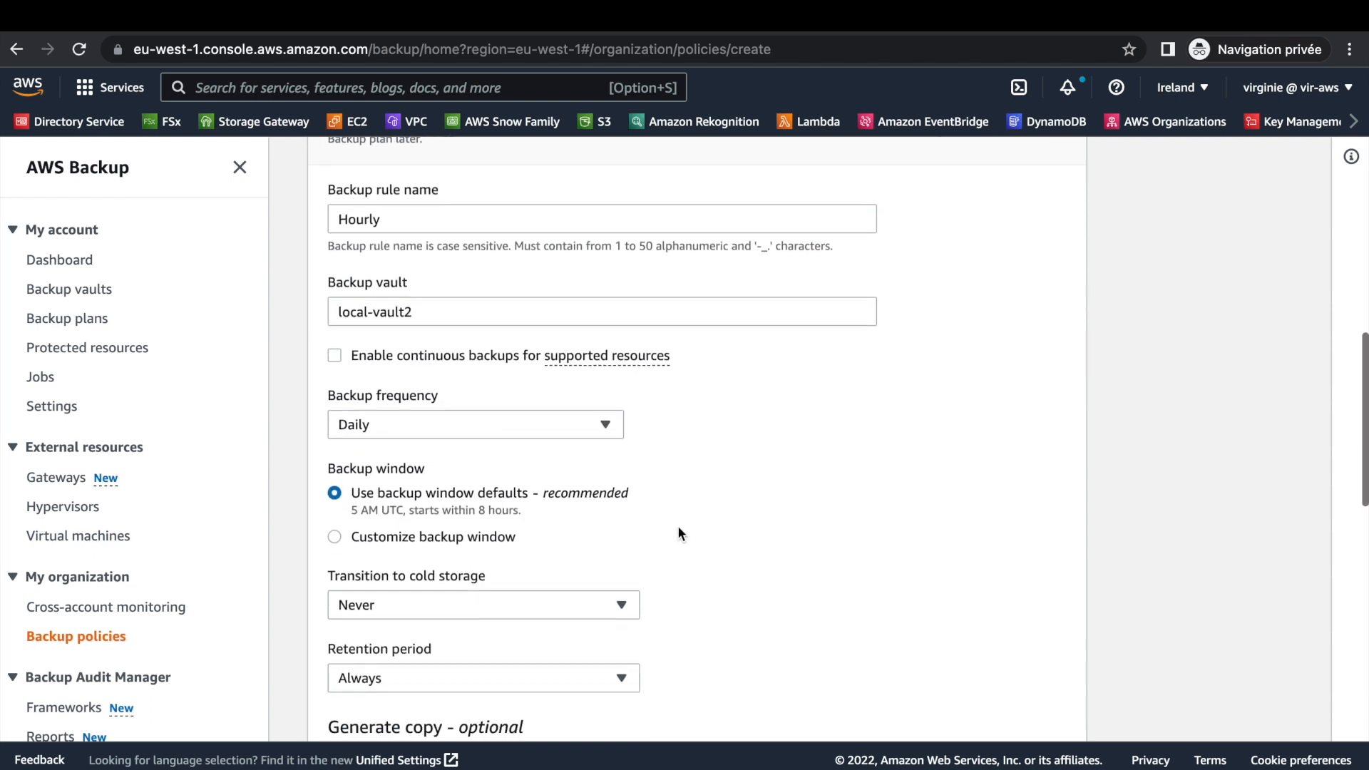
click(397, 414)
click(385, 443)
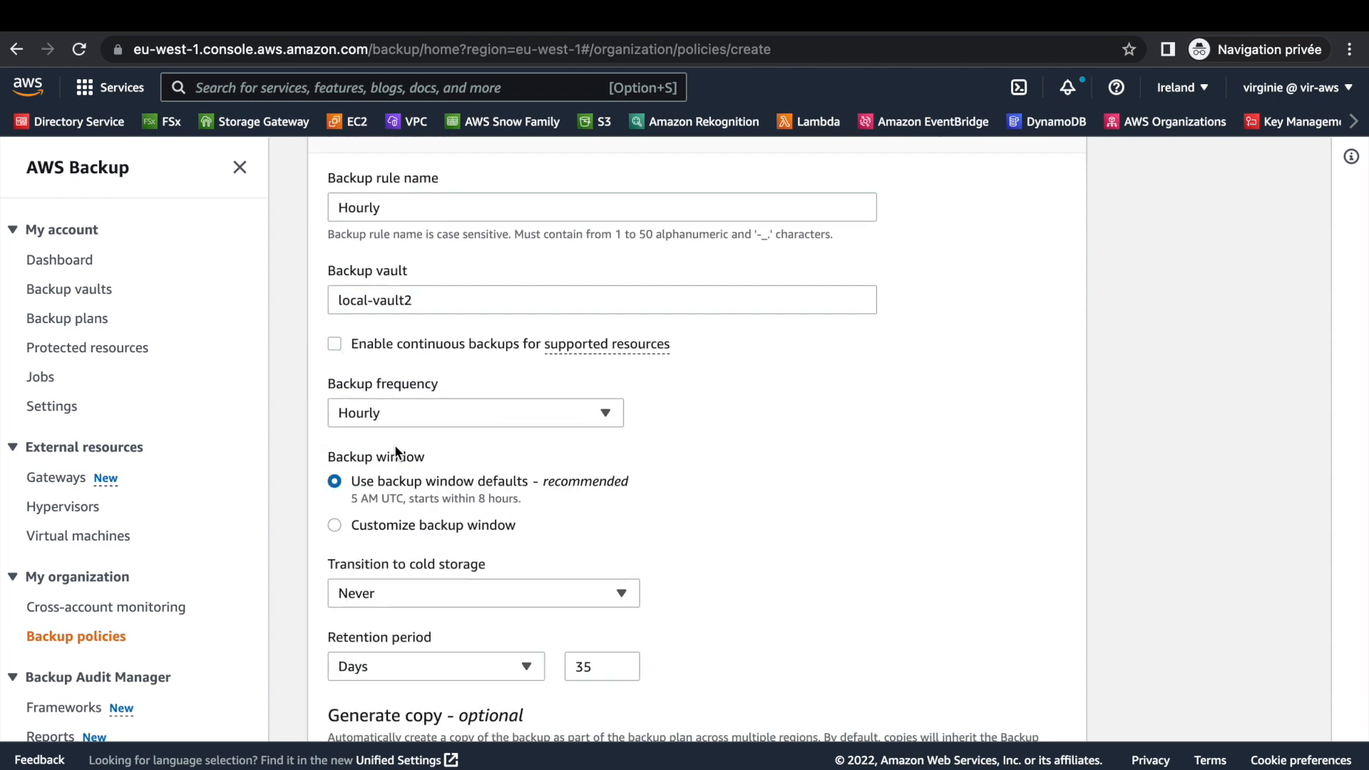
click(378, 524)
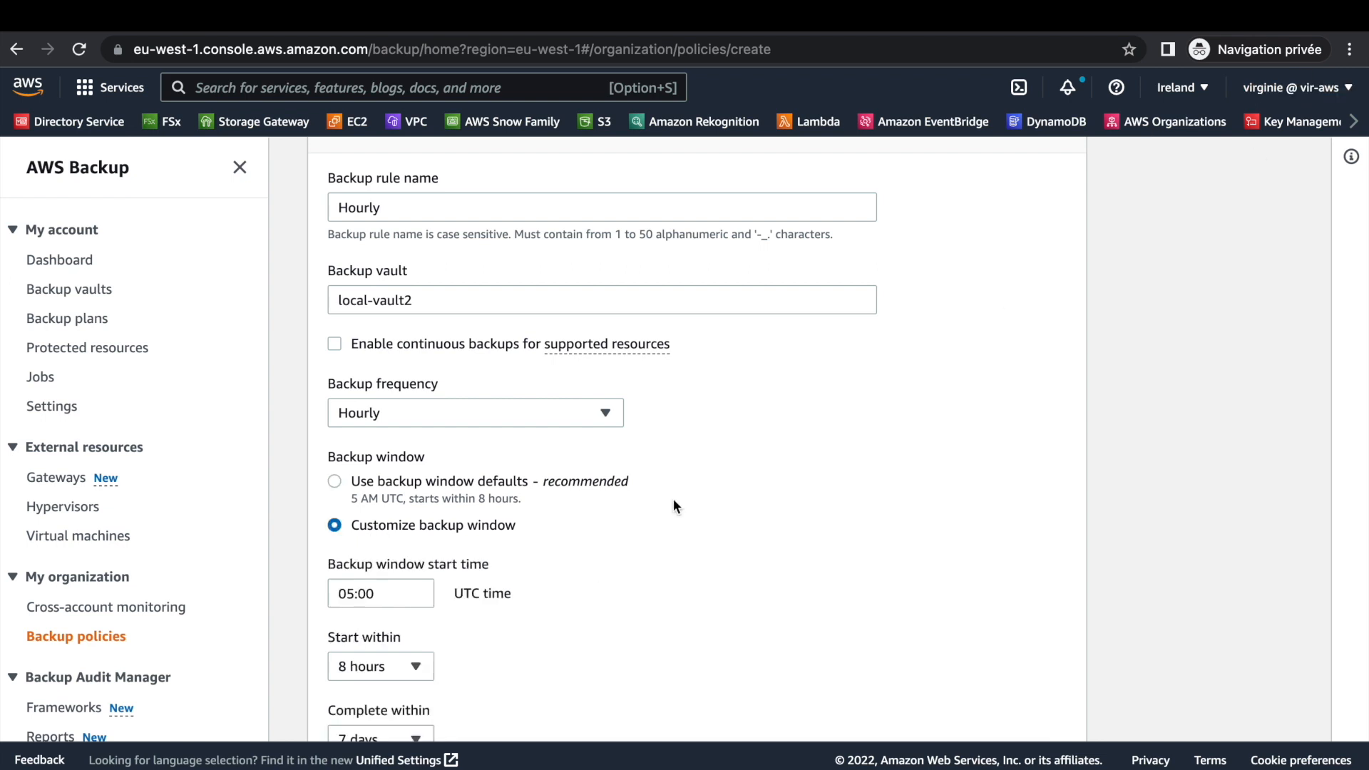
Set the backup window to start at 05:30 UTC and within 1 hour.
click(404, 594)
key(BackSpace)
key(BackSpace)
text(30)
click(686, 604)
scroll(508, 587, down, 2)
click(381, 563)
scroll(361, 299, up, 1)
click(360, 207)
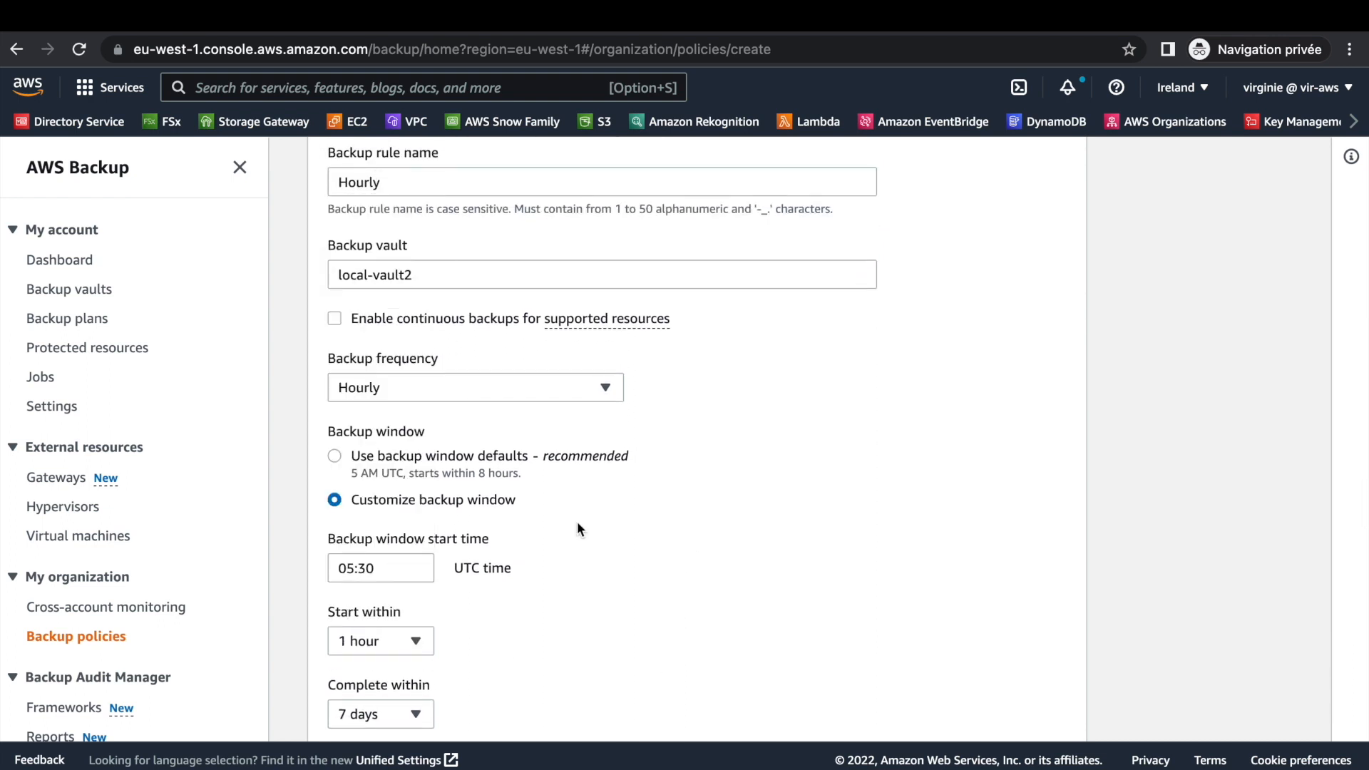
Set the backup to complete within 3 hours, keeping the cold storage transition at Never and retention at 1 day.
scroll(599, 492, down, 5)
click(621, 456)
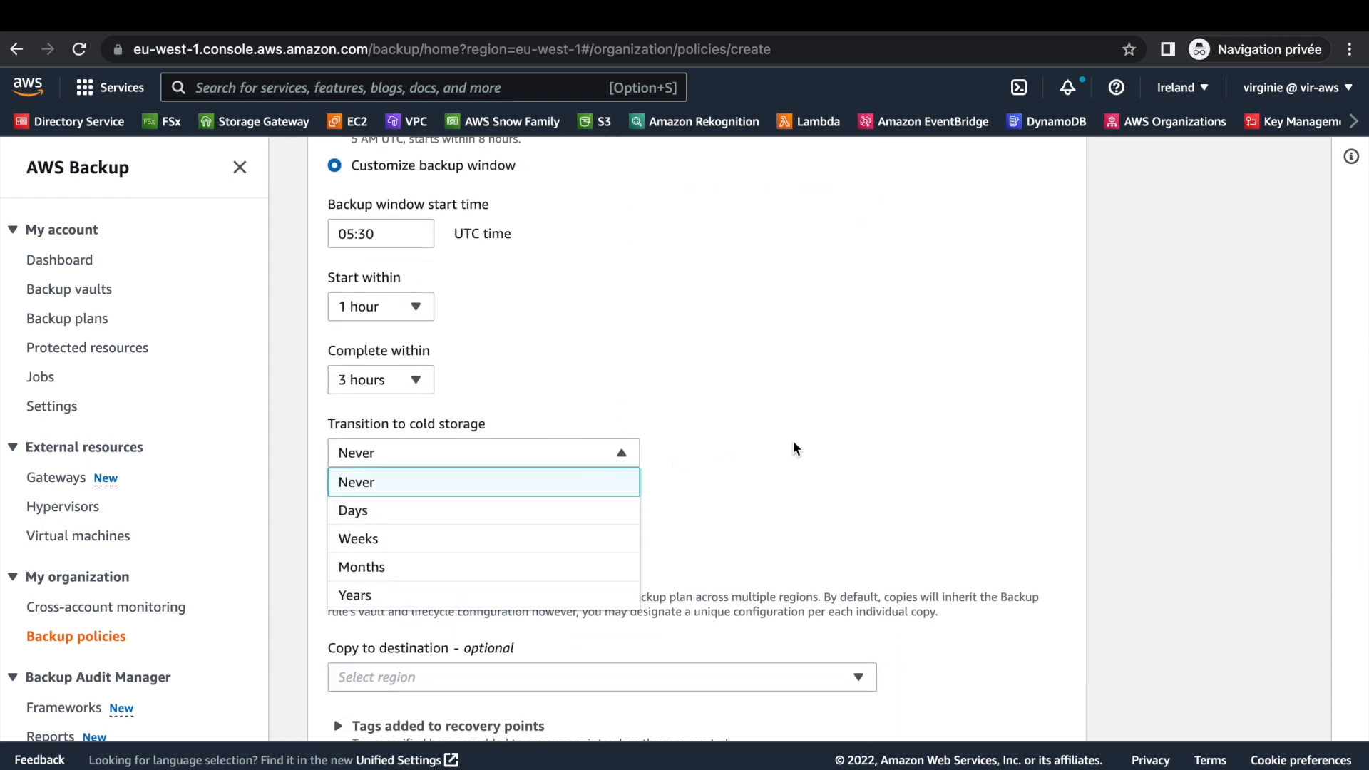
click(780, 542)
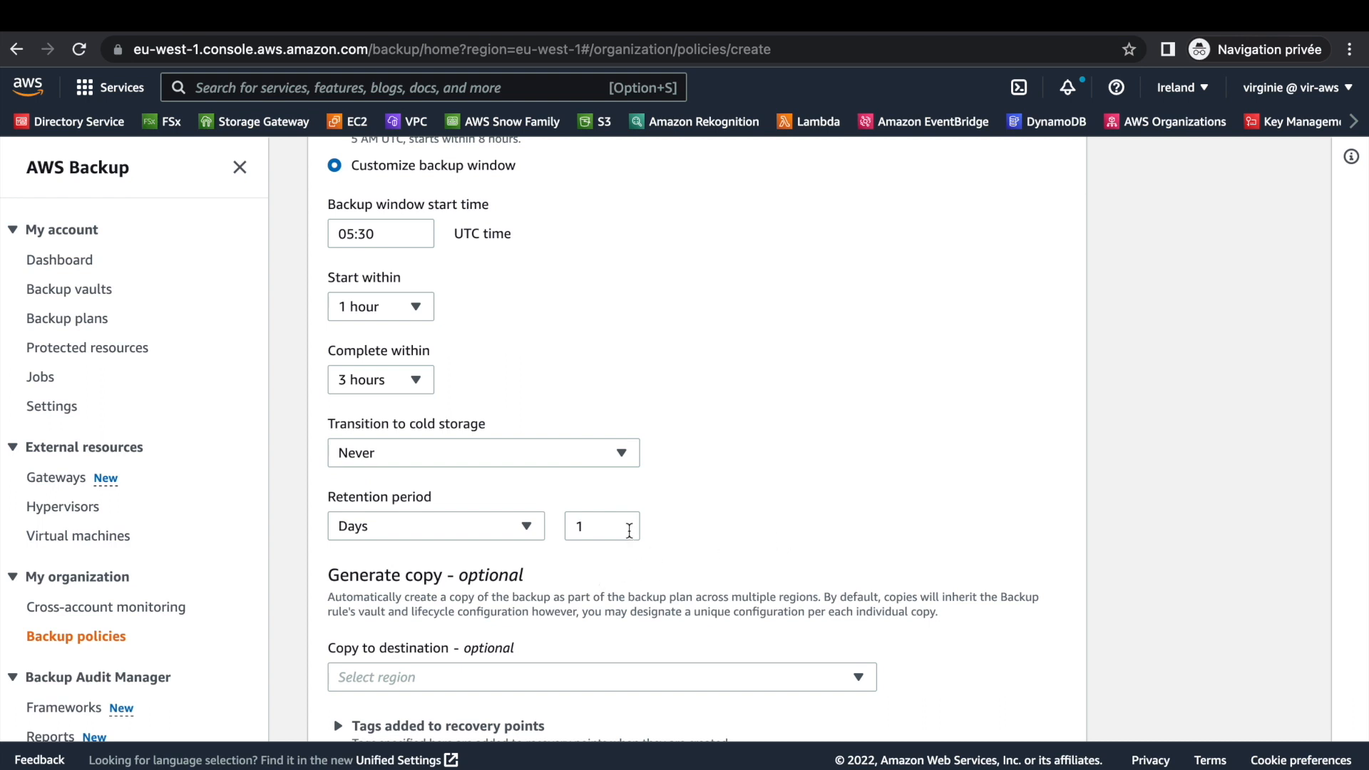
Set the backup rule's copy destination to the Europe (Paris) region.
click(630, 531)
click(741, 522)
scroll(740, 521, down, 5)
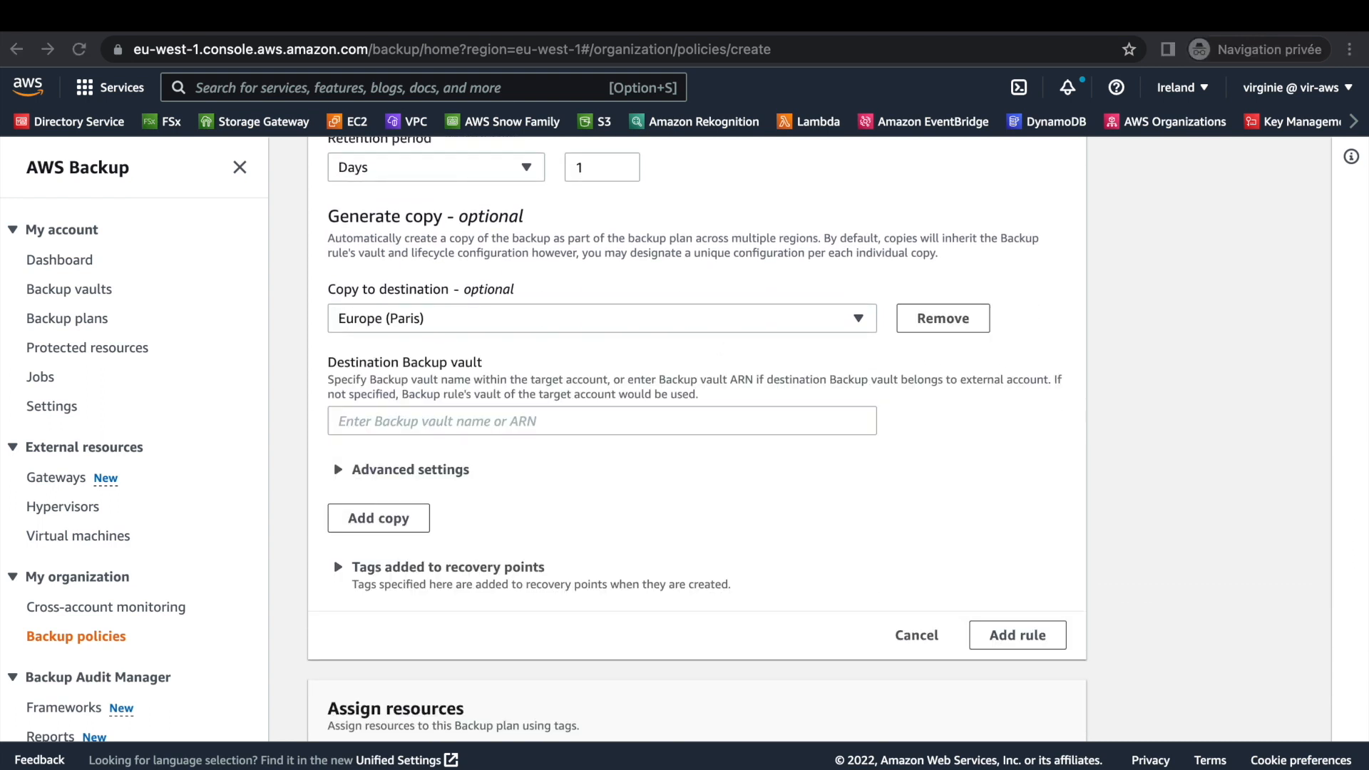
Copy the Paris vault-copy ARN from the notes document and enter it as the rule's destination Backup vault.
key(super+Tab)
click(917, 481)
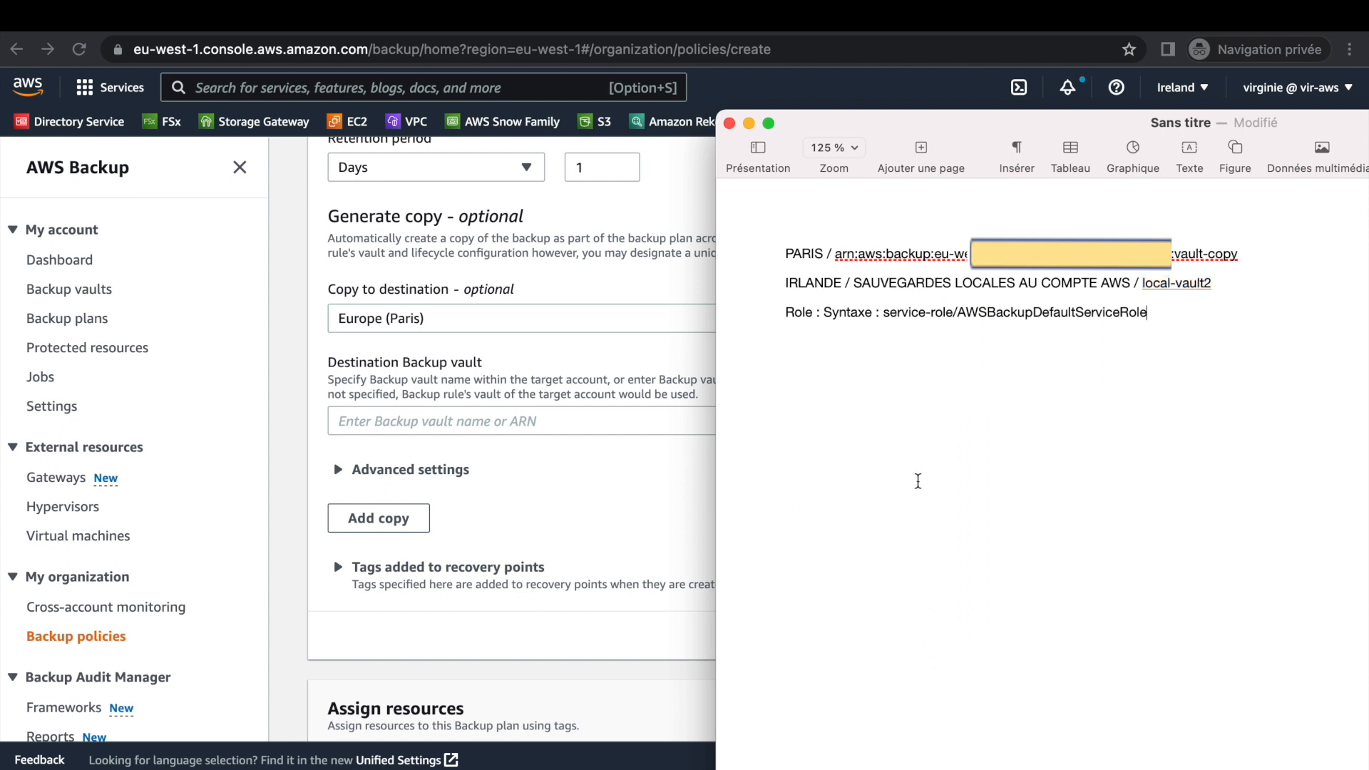
drag(1240, 255, 1172, 255)
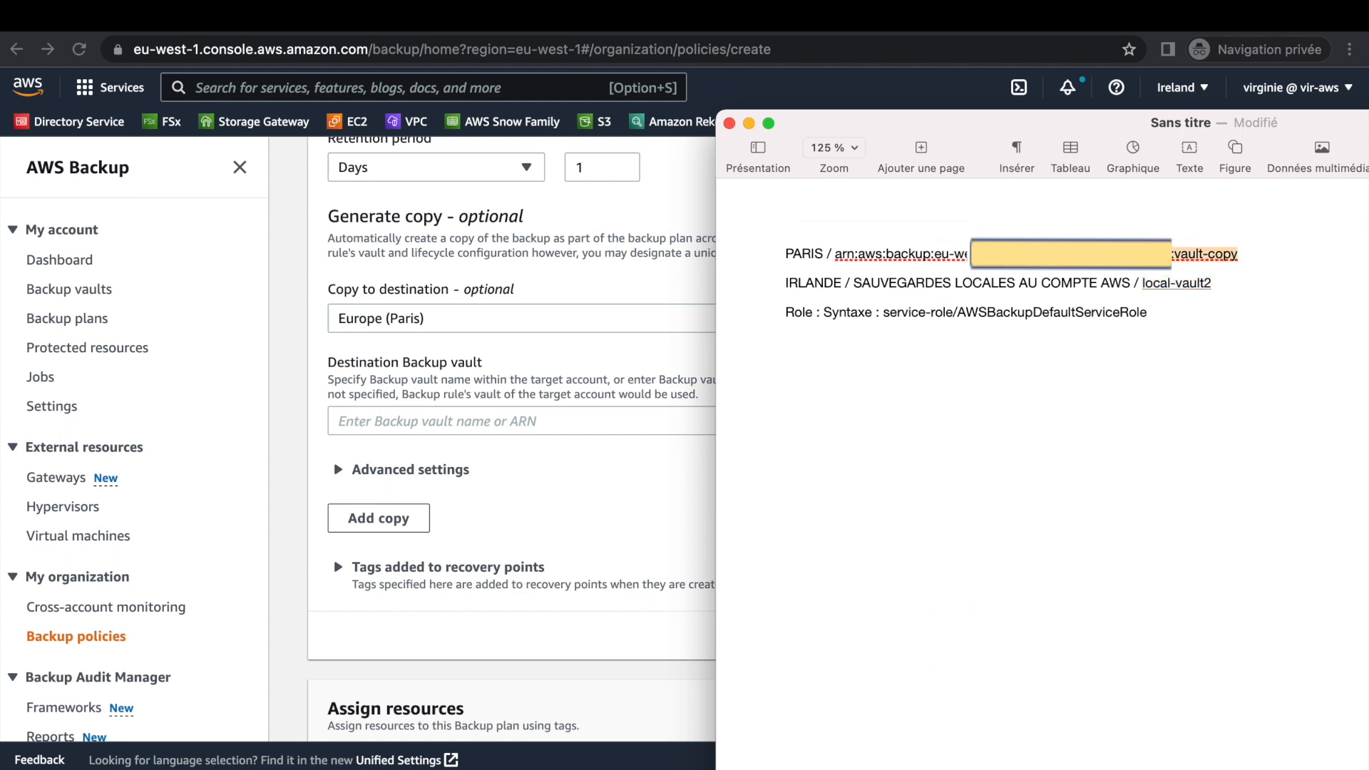
drag(969, 255, 838, 255)
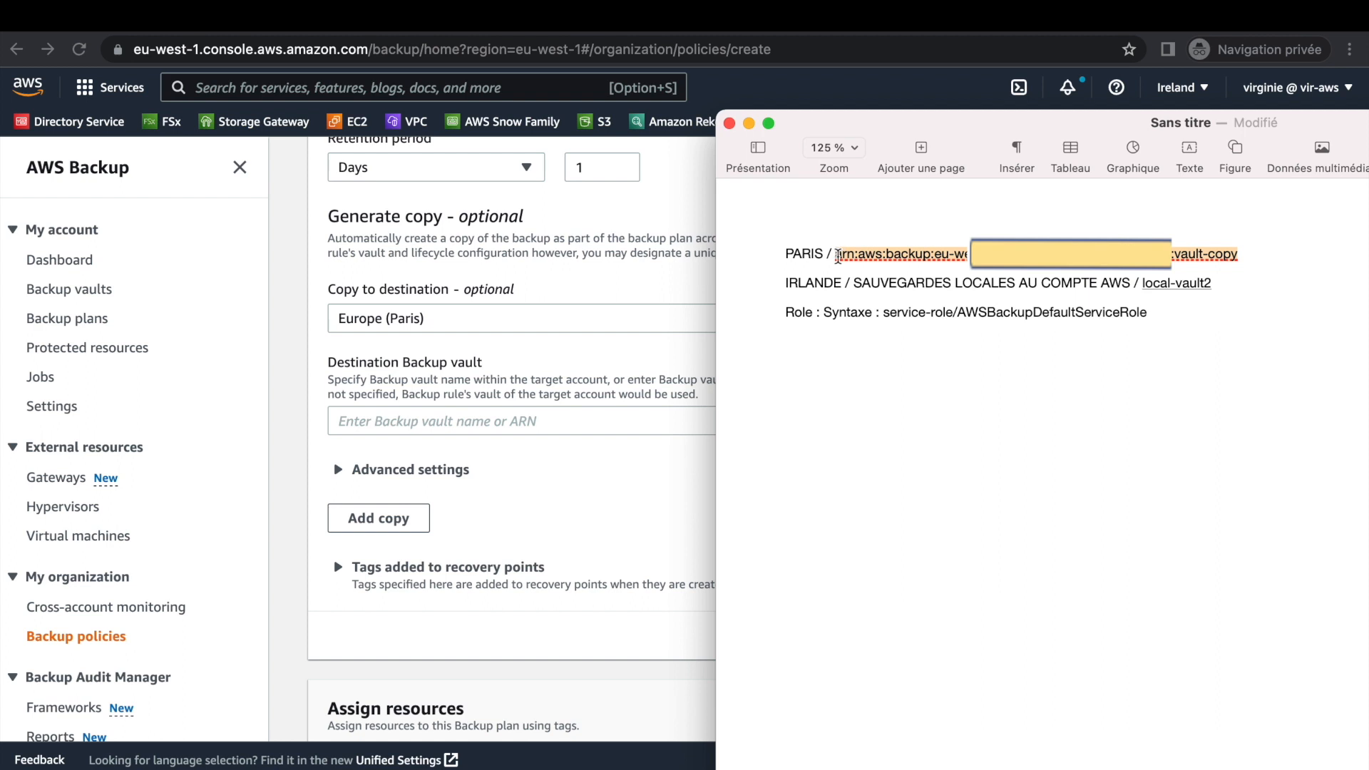
click(604, 484)
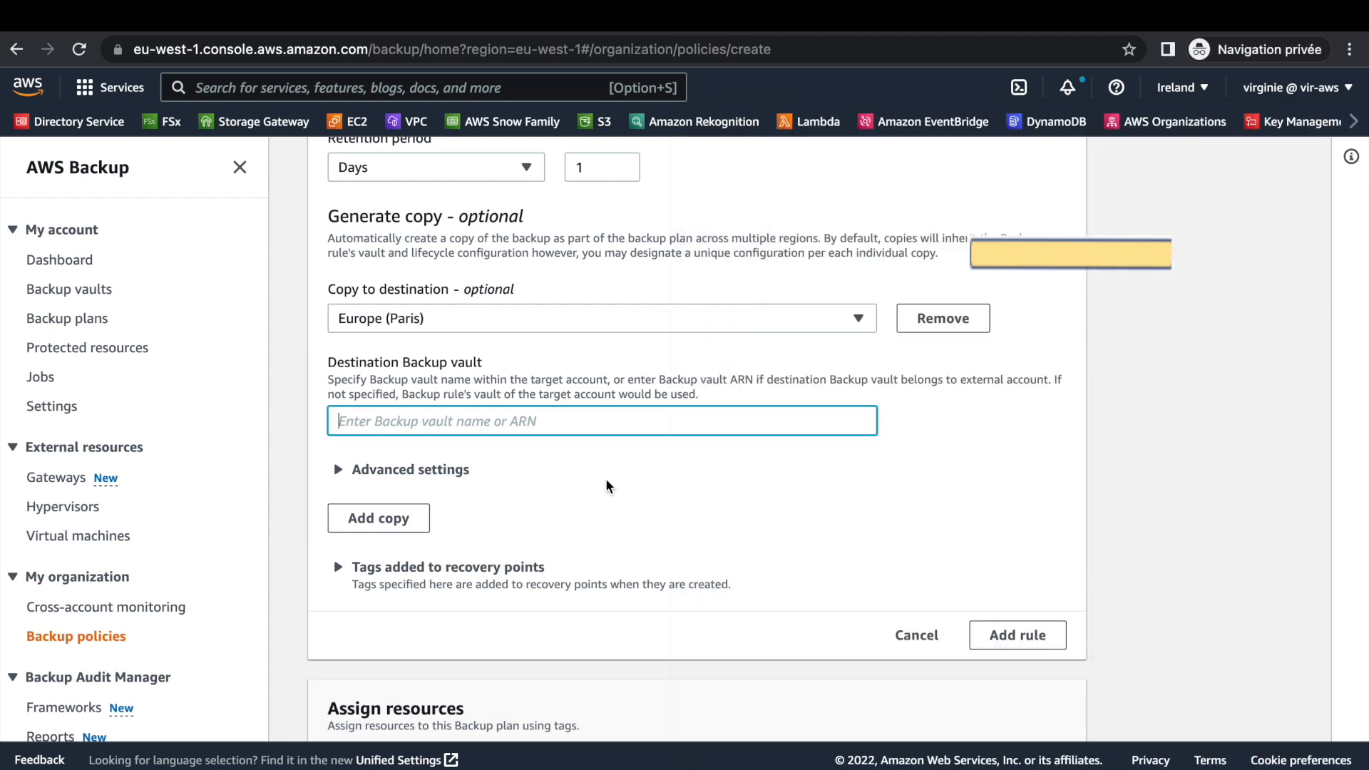
key(super+v)
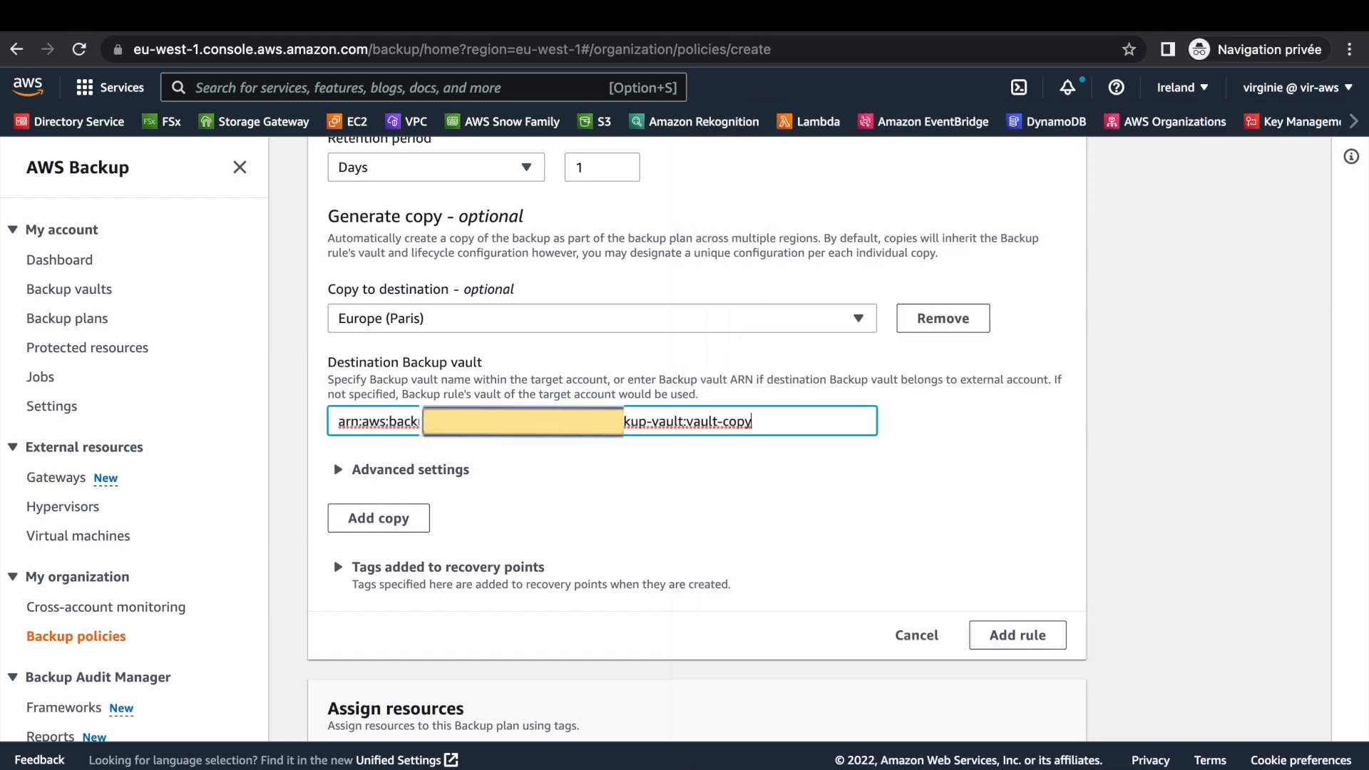
Fill in the resource assignment: name EC2, IAM role service-role/AWSBackupDefaultServiceRole, resource tag key backupplan and tag value EC2.
scroll(657, 391, down, 8)
click(551, 251)
text(EC2)
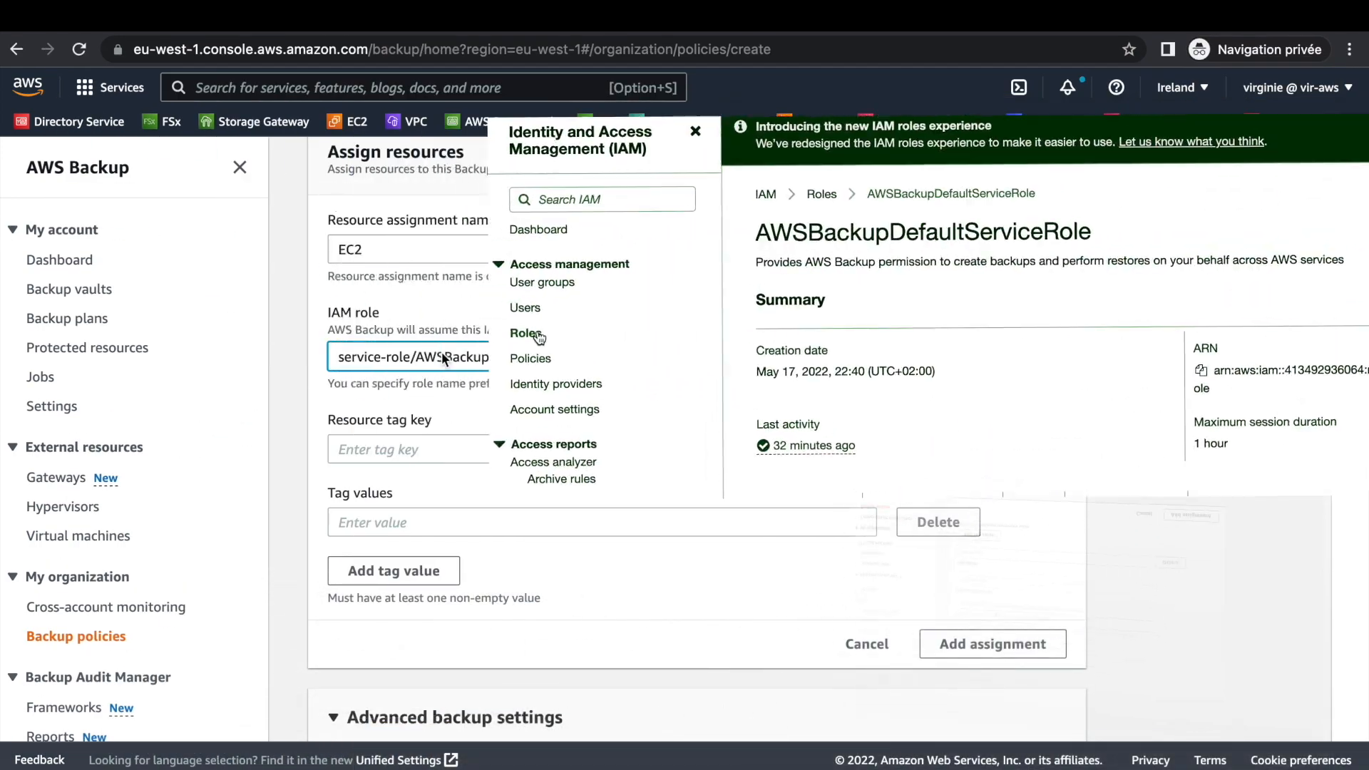
text(backupplan)
key(Tab)
text(E)
text(C2)
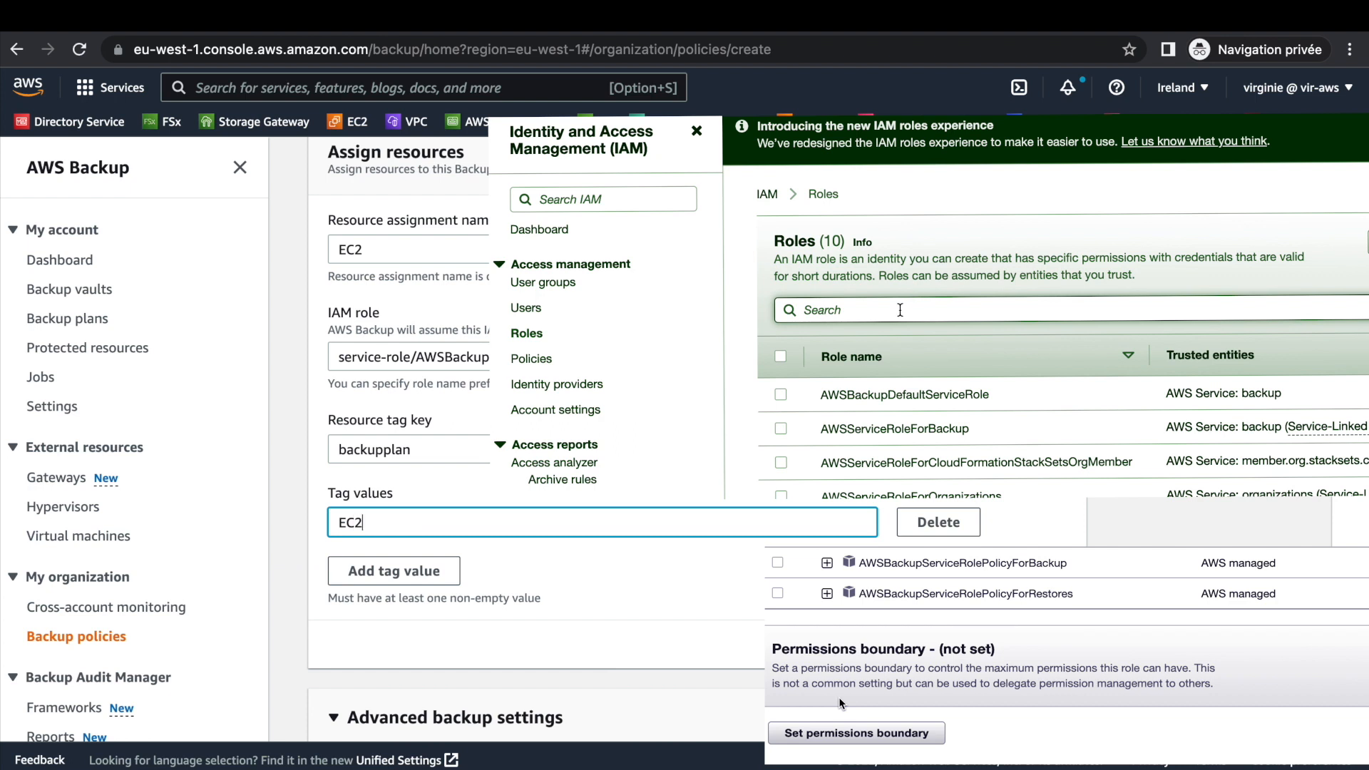
Look up AWSBackupDefaultServiceRole among the IAM roles and add the EC2 resource assignment to the backup plan.
text(Backu)
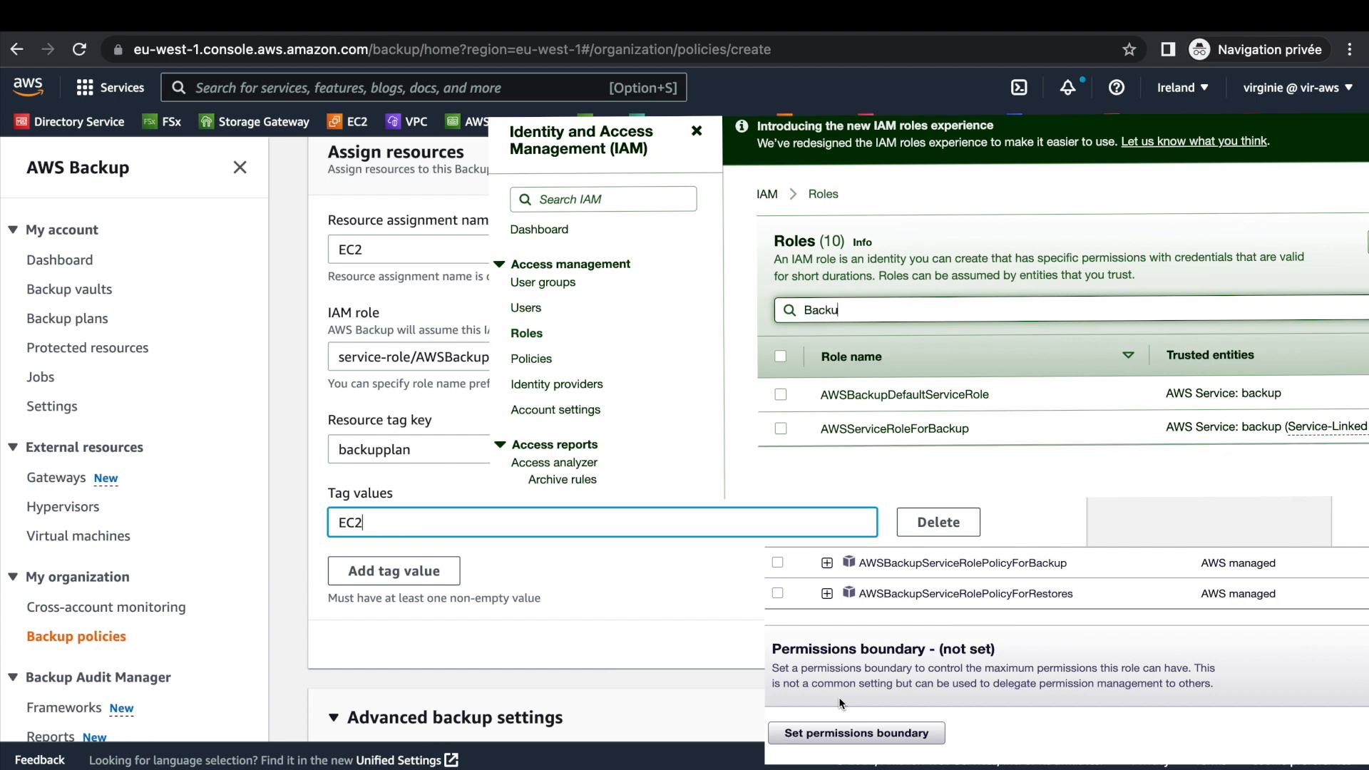
click(977, 398)
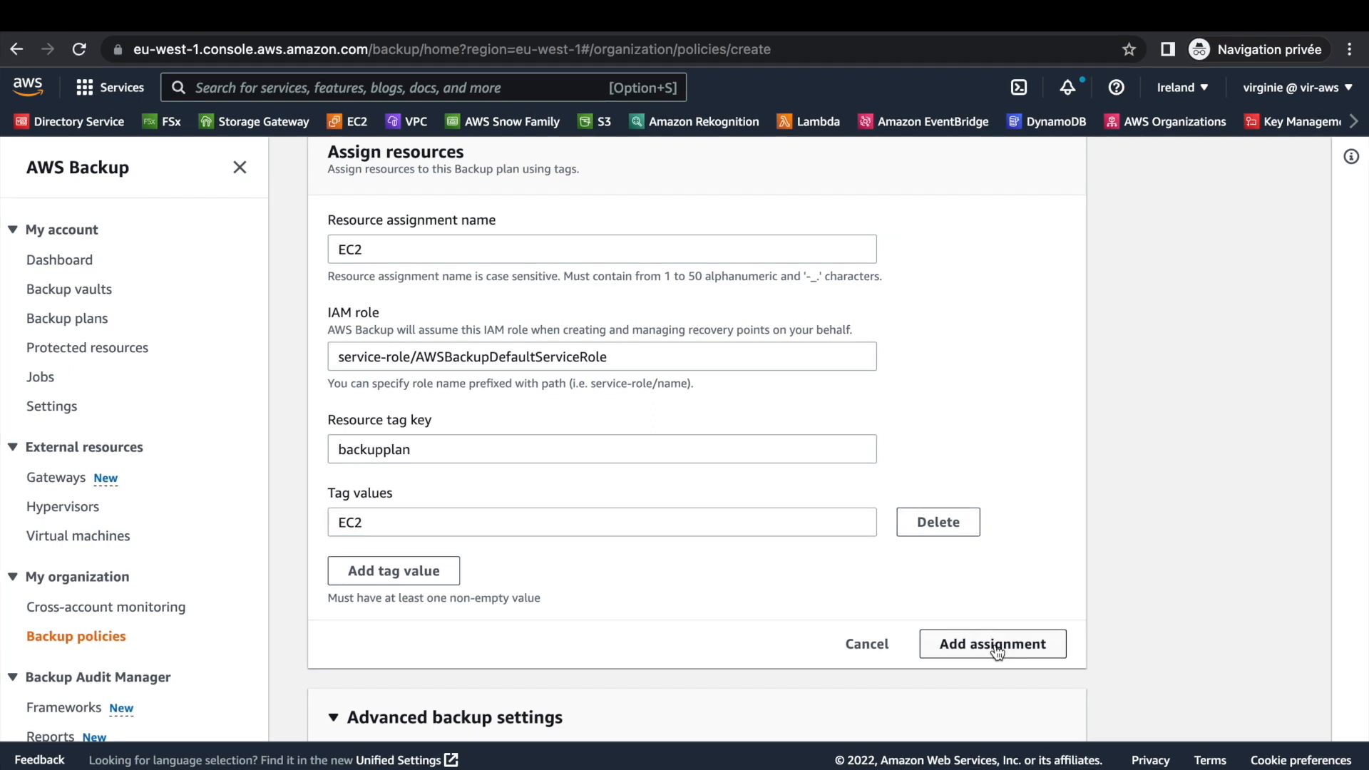
click(994, 644)
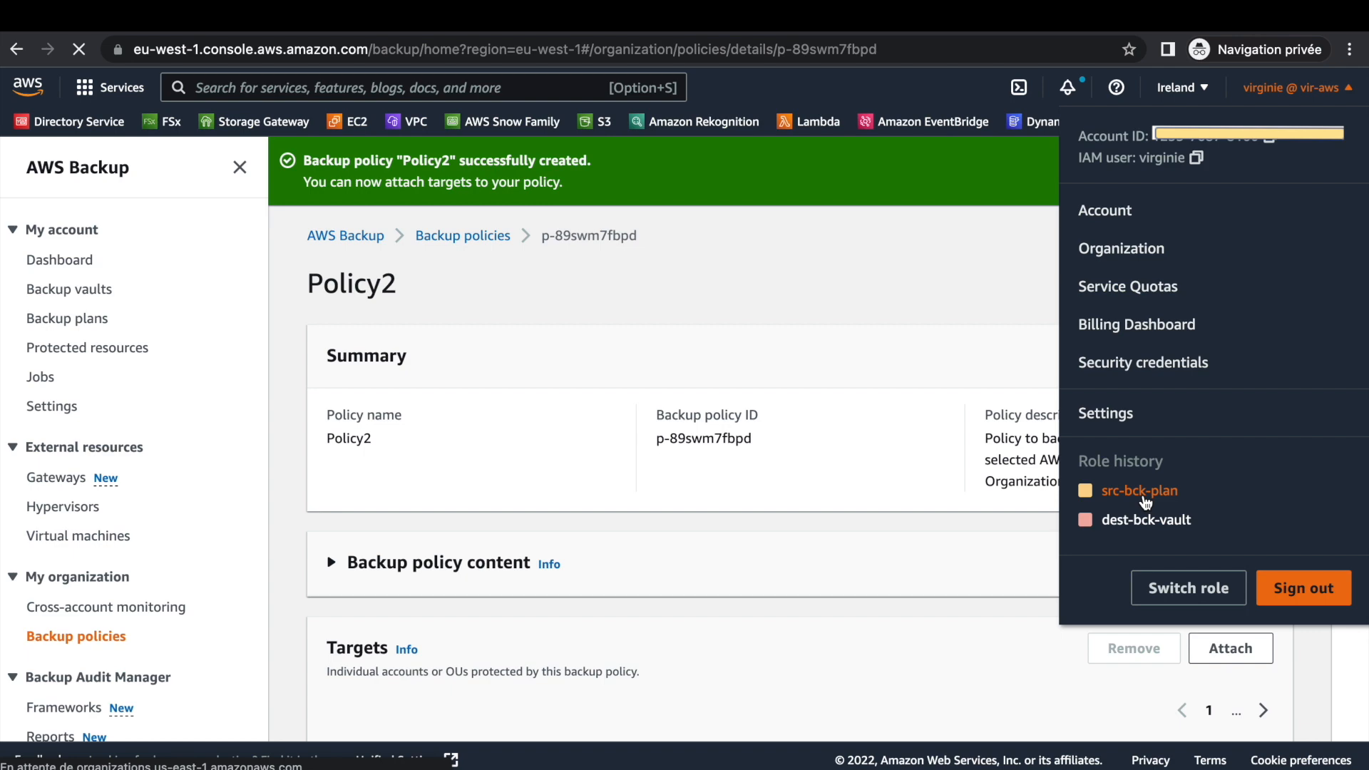
Switch to the src-bck-plan role and open its list of running EC2 instances.
click(1143, 499)
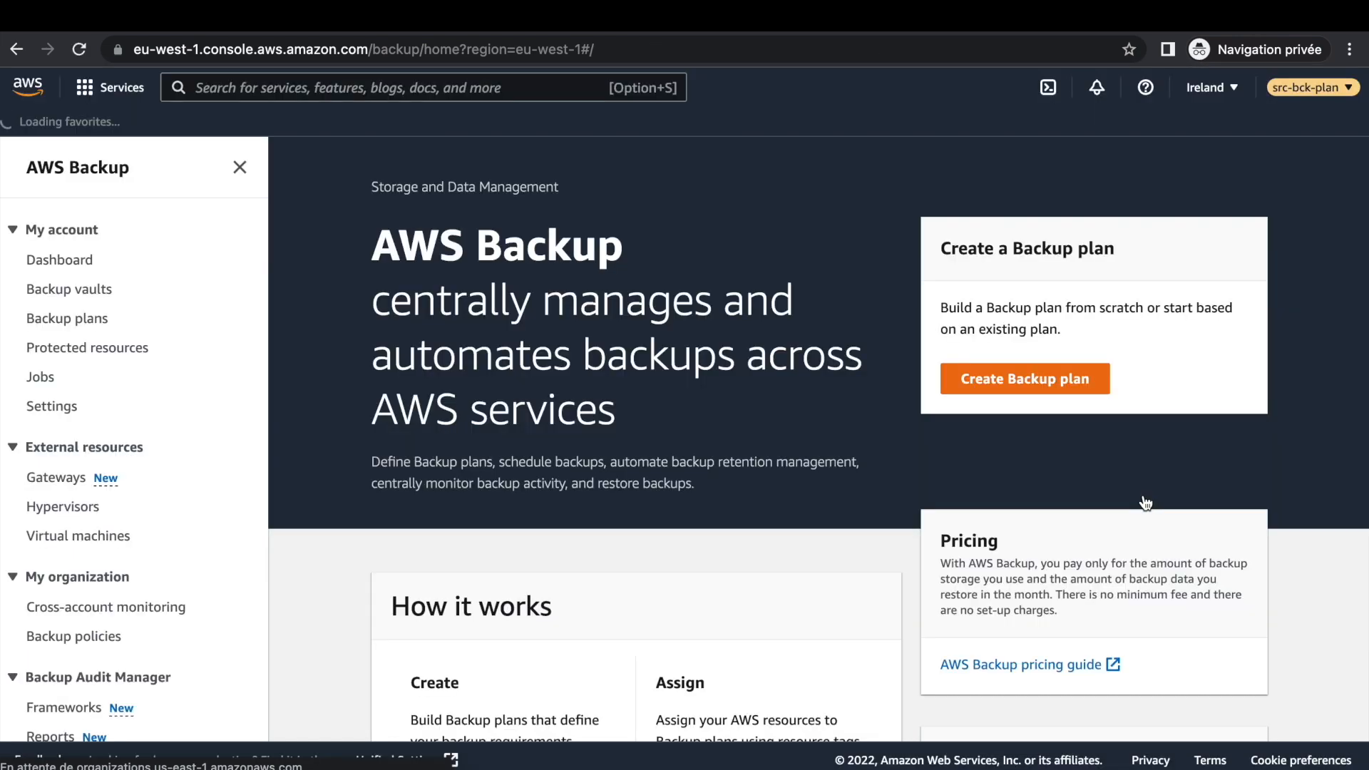
click(356, 122)
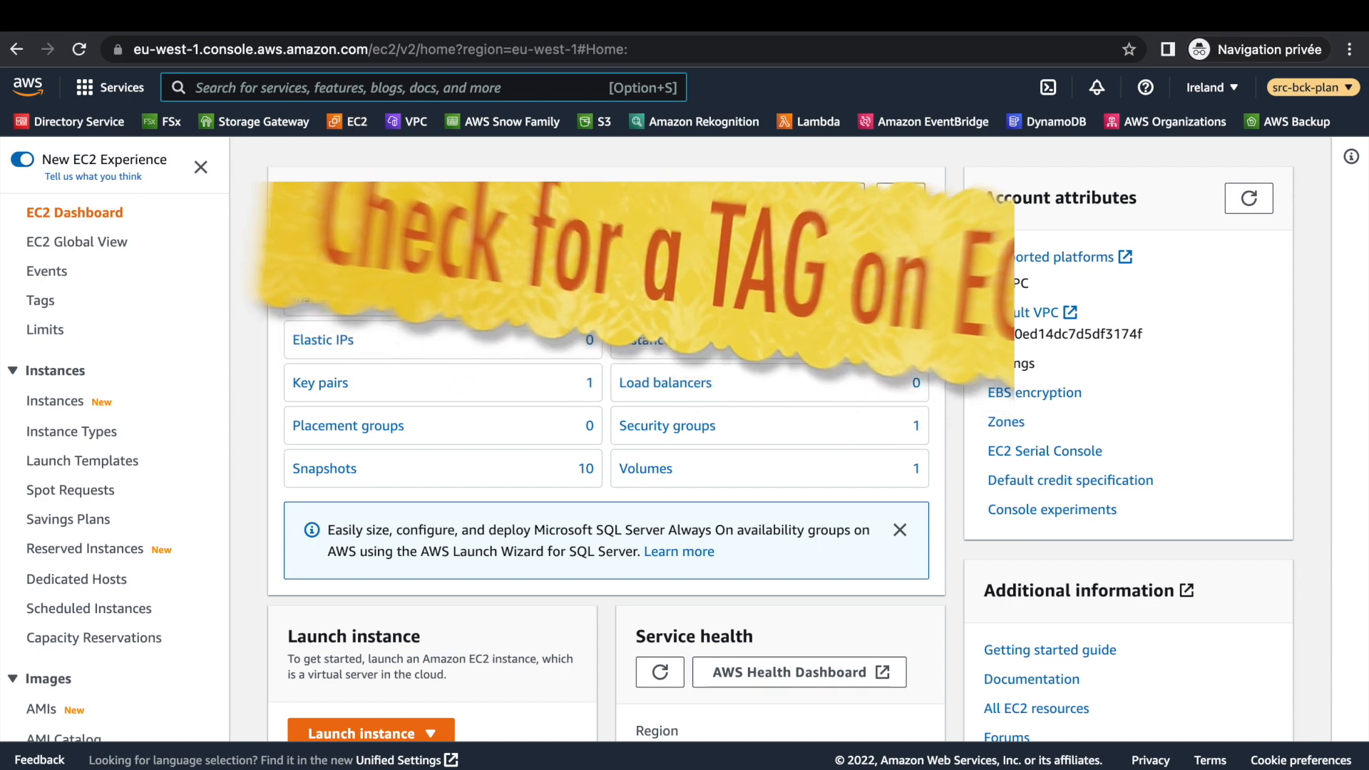
click(355, 296)
click(357, 297)
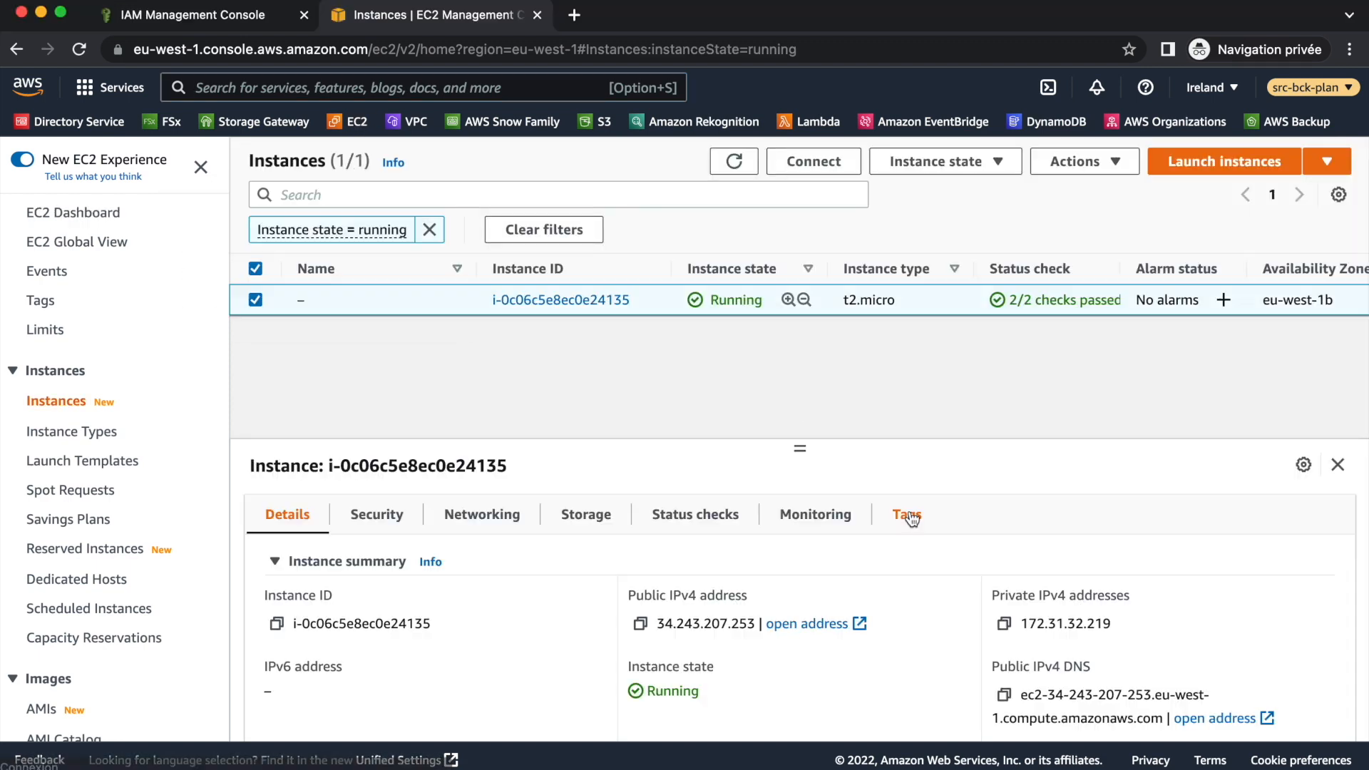
Check the running instance's tags for the backupplan key and its value.
click(907, 513)
double_click(285, 702)
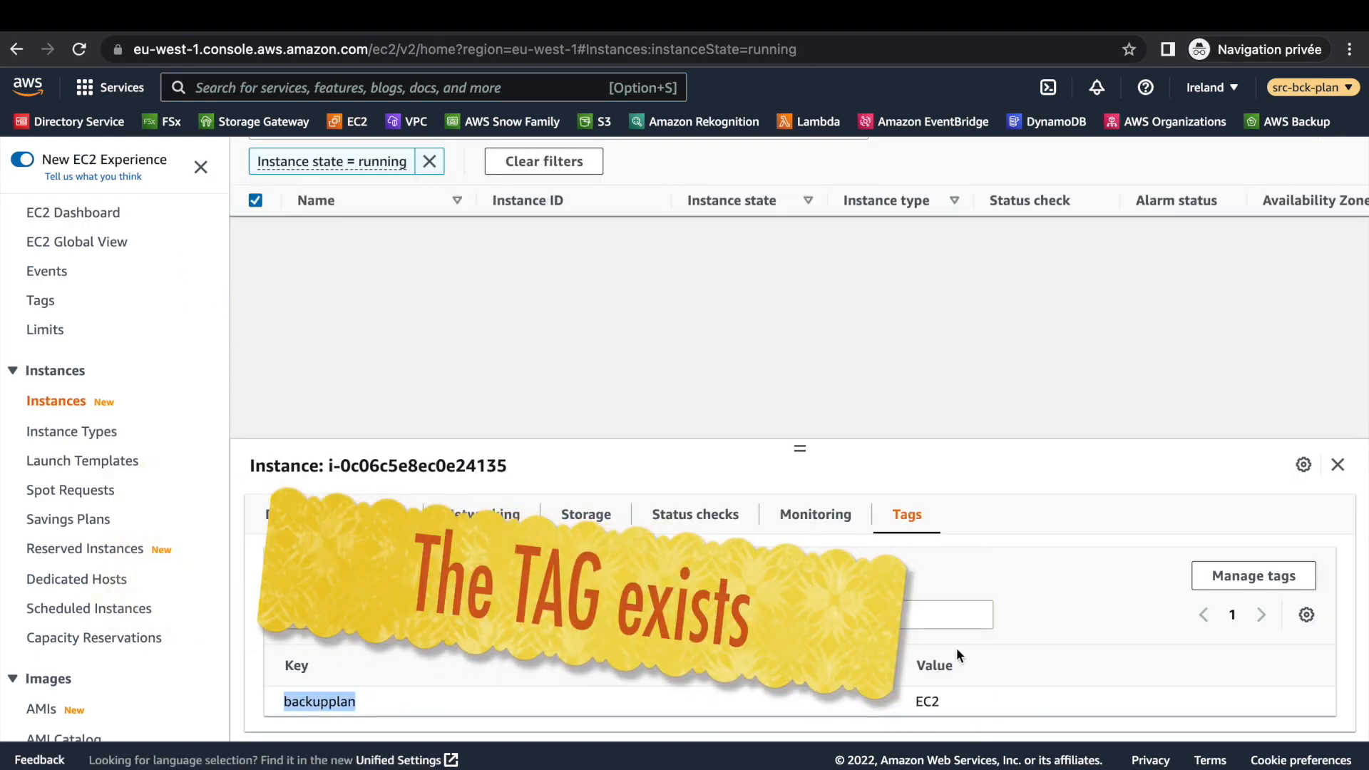
drag(958, 704, 901, 700)
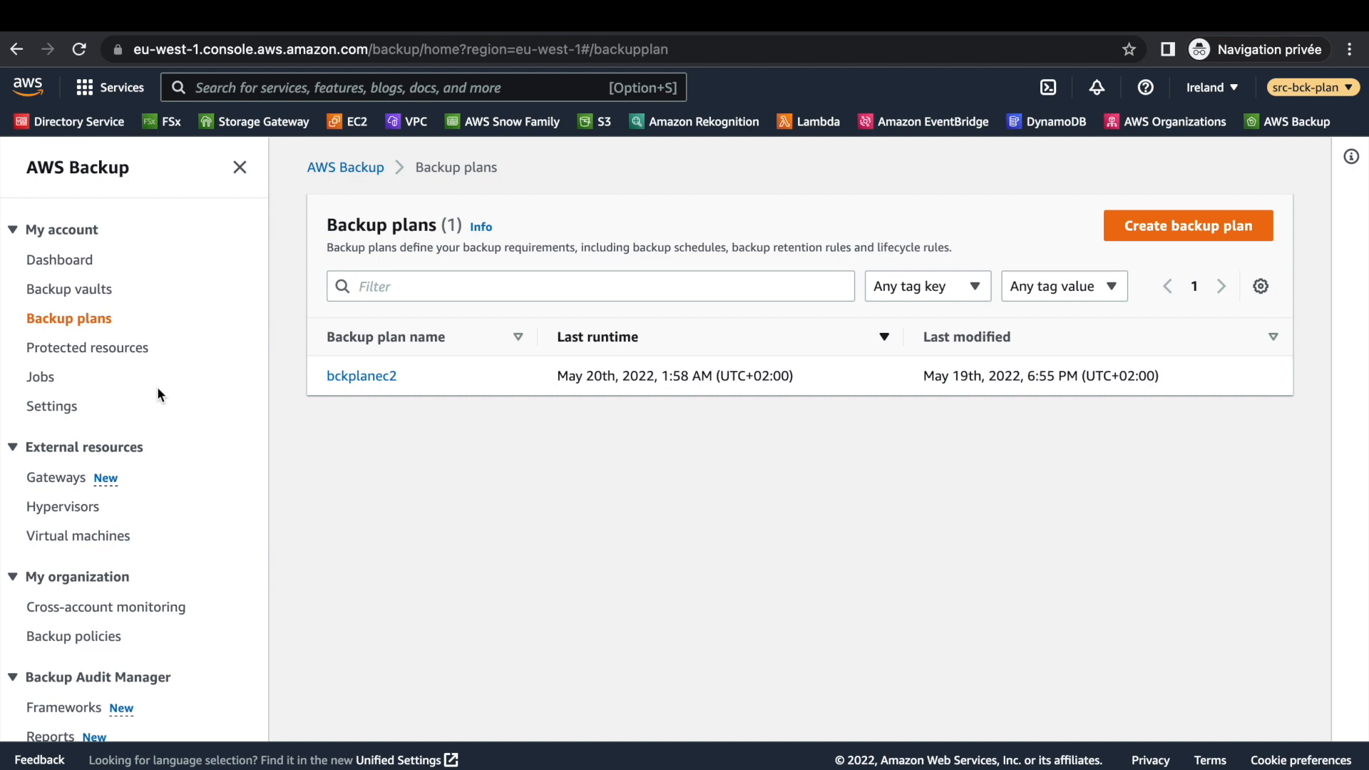
Switch back to the management account and open Policy2 in the organization's backup policies.
click(1303, 87)
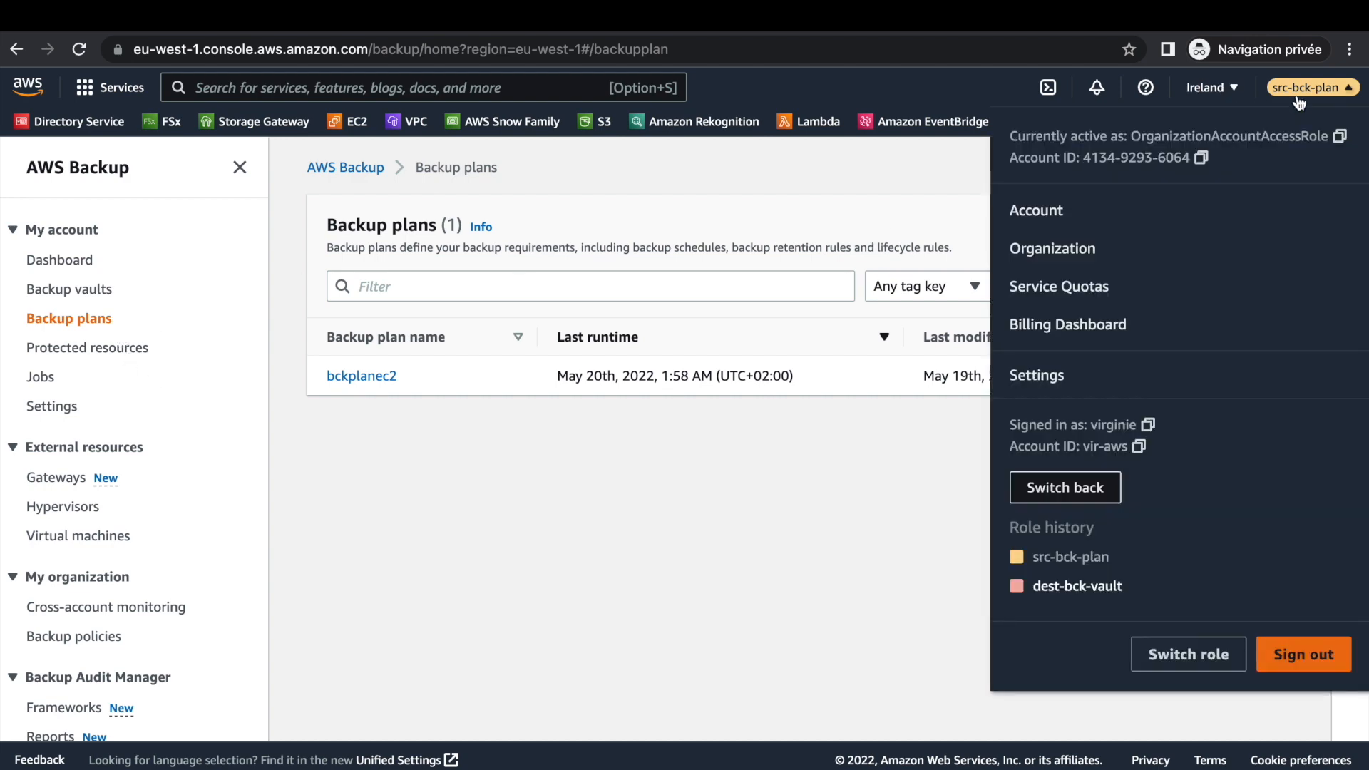
click(1109, 485)
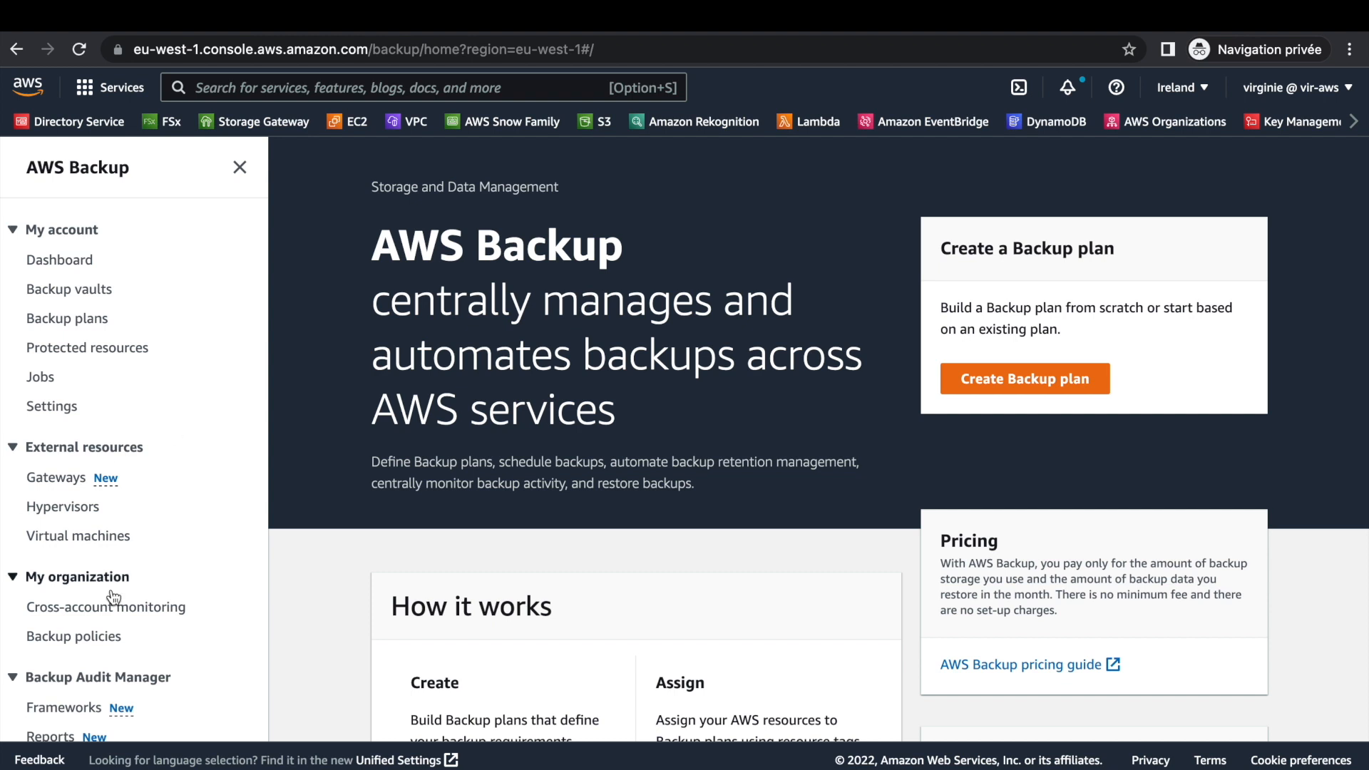
click(114, 642)
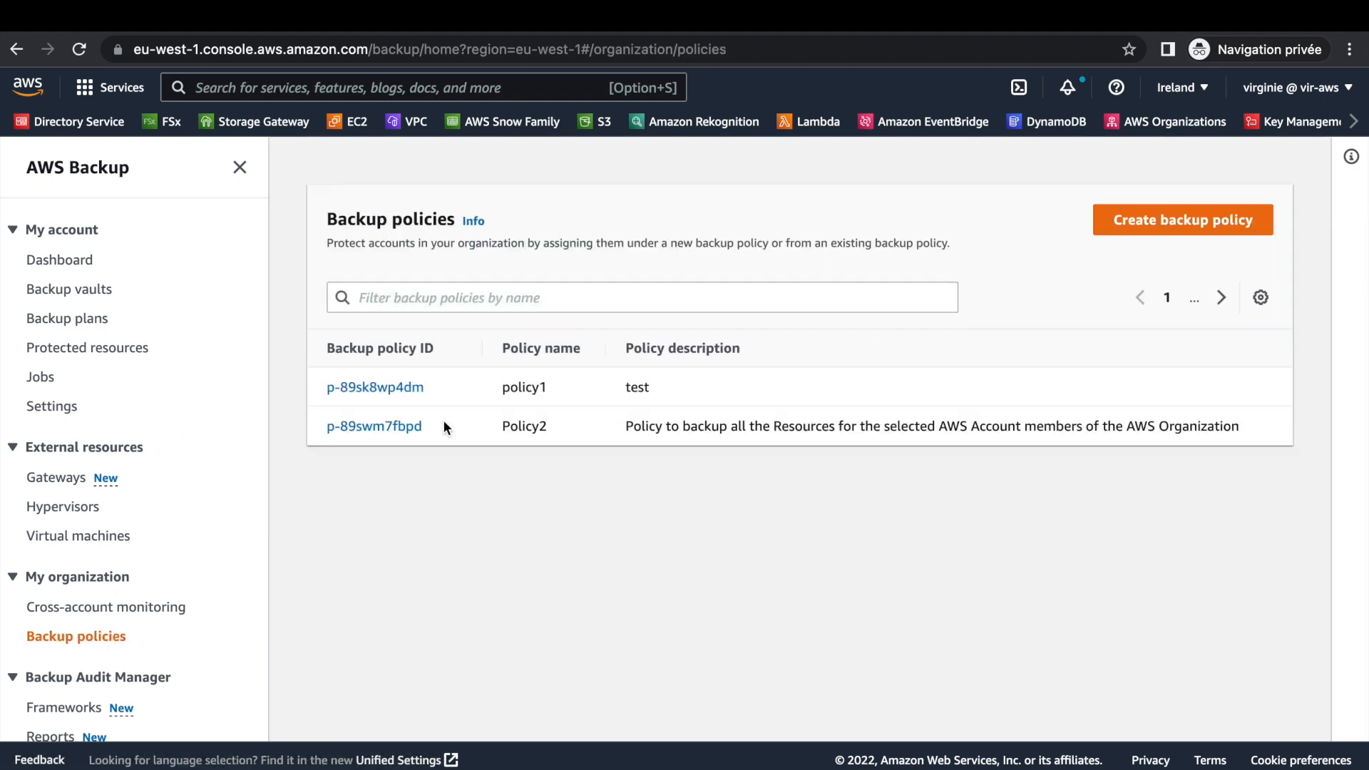
click(407, 426)
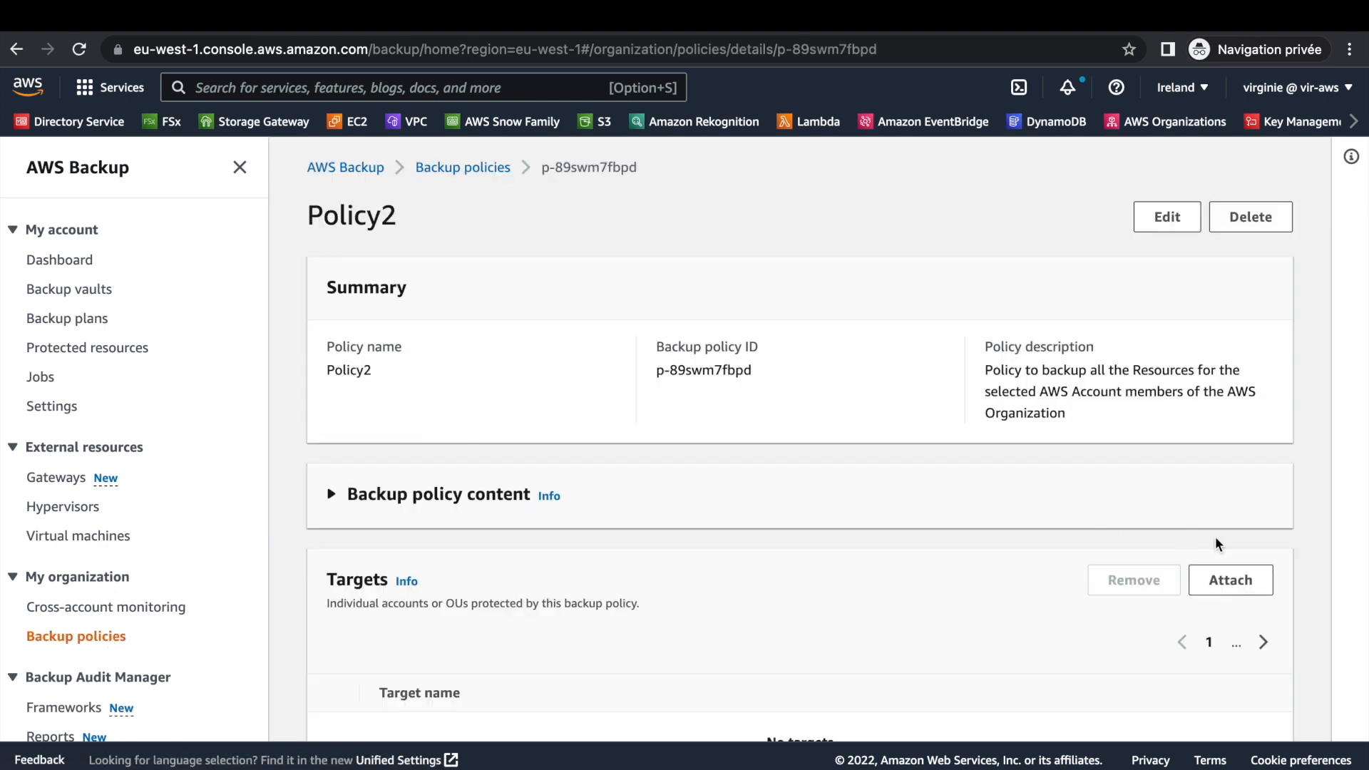
Attach Policy2 to the src-bck-plan account as its target.
click(1230, 579)
click(98, 528)
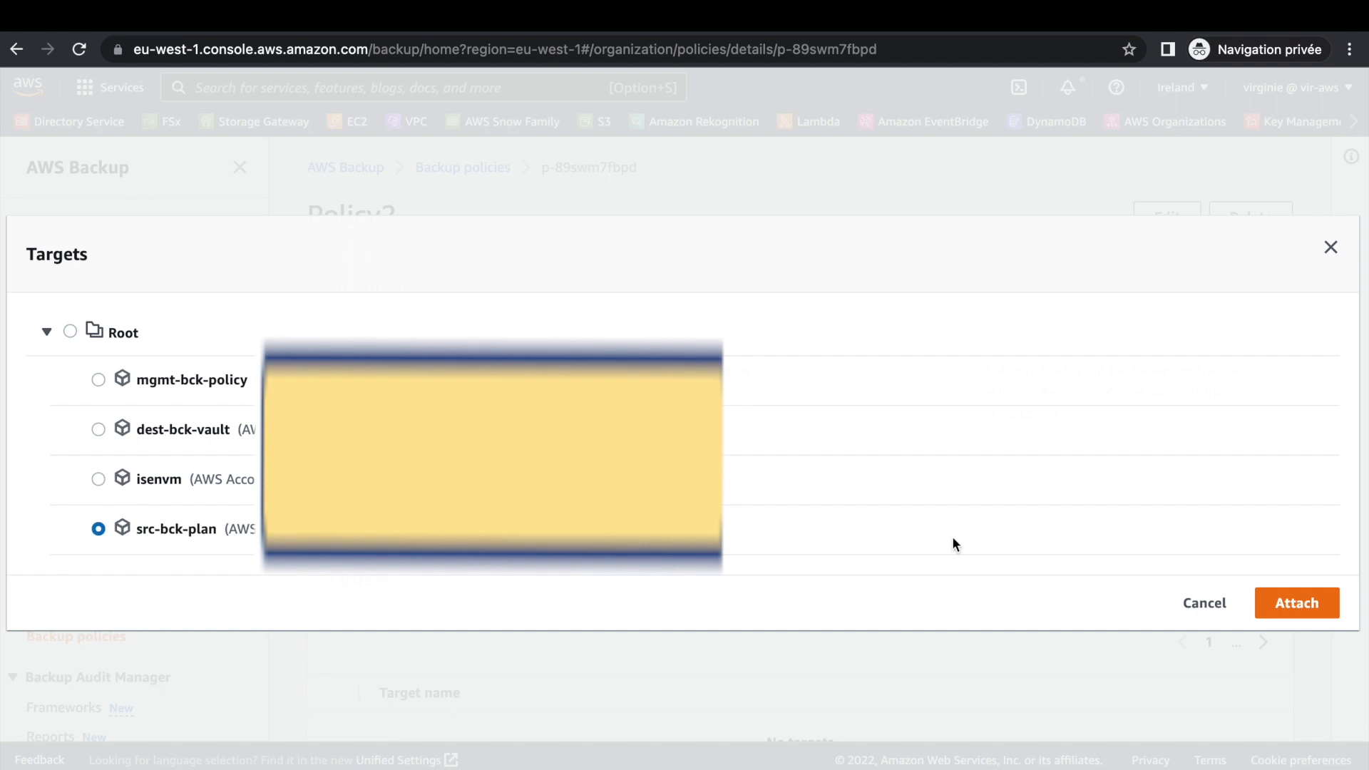
click(1273, 606)
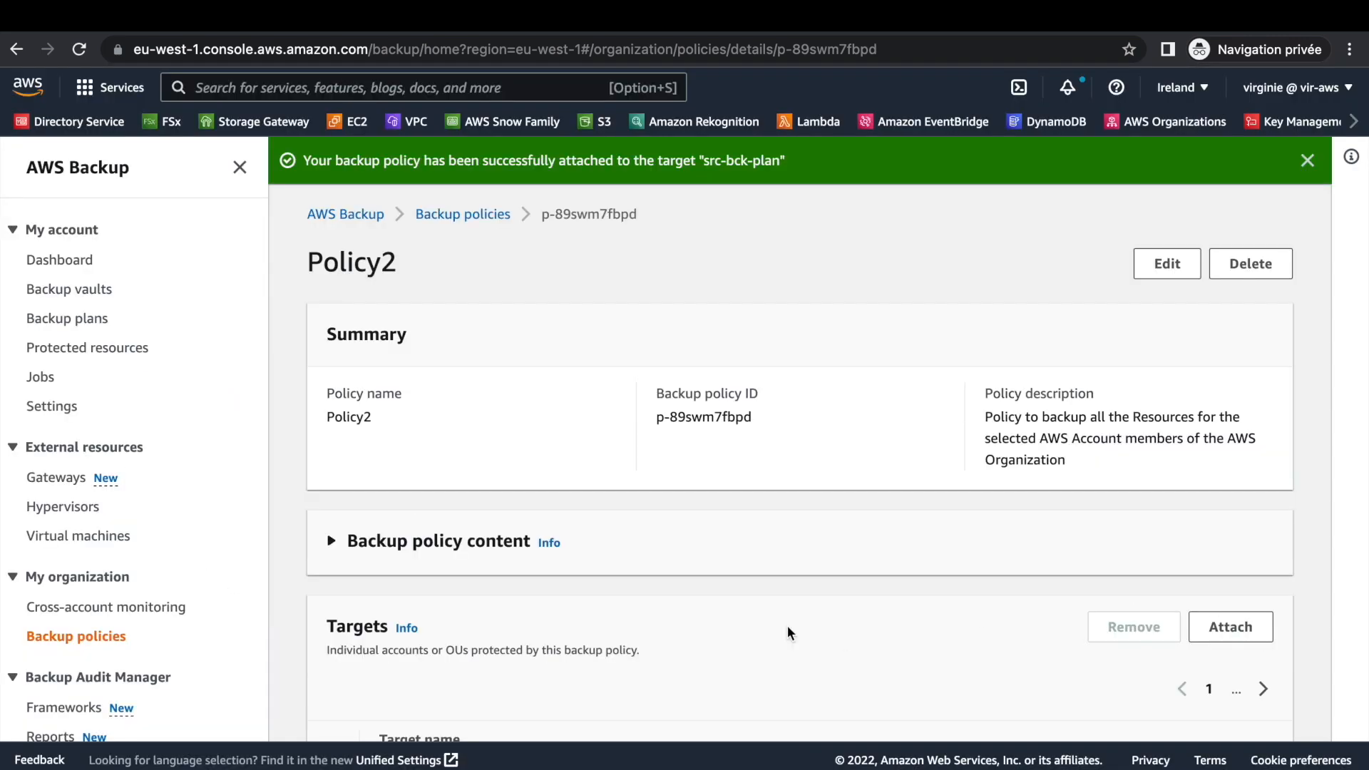
scroll(777, 623, down, 1)
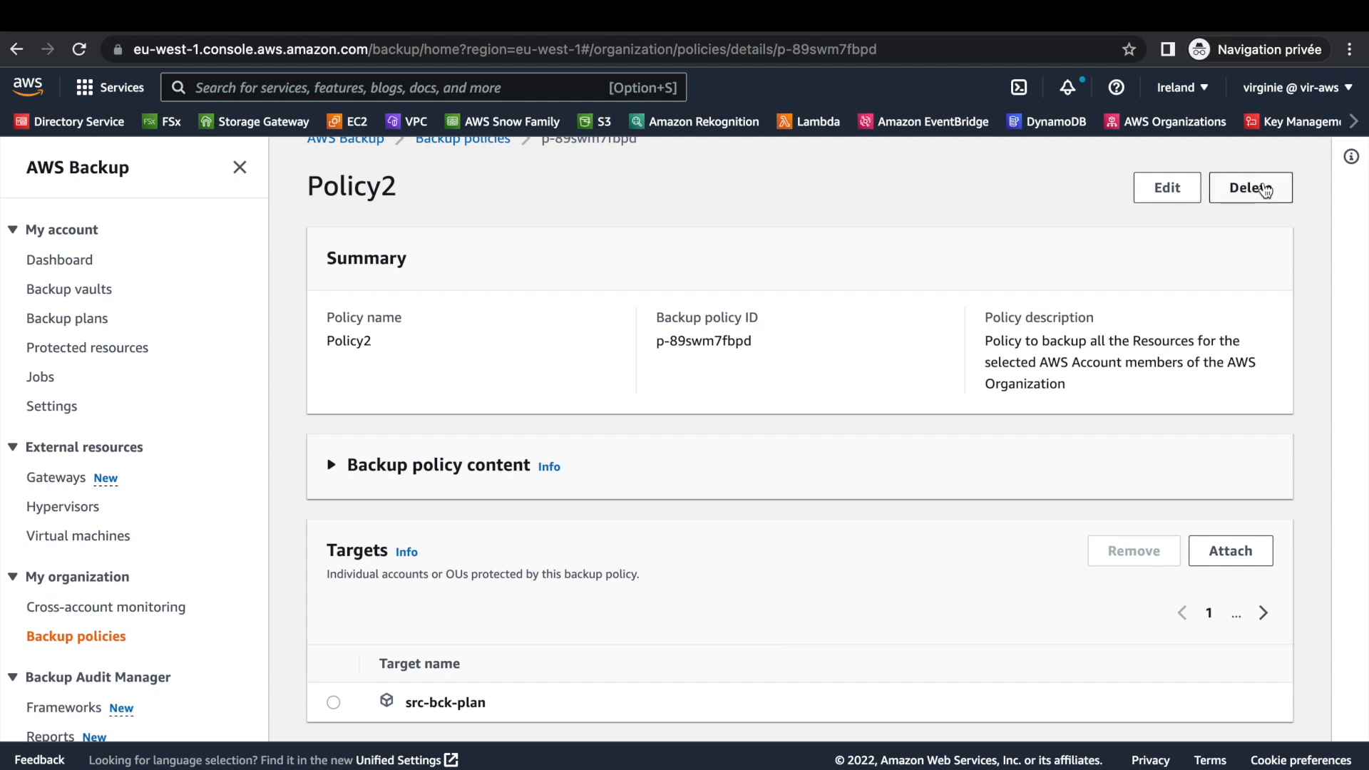
Switch to the src-bck-plan account and review the details of the globalplan2 backup plan.
click(1298, 87)
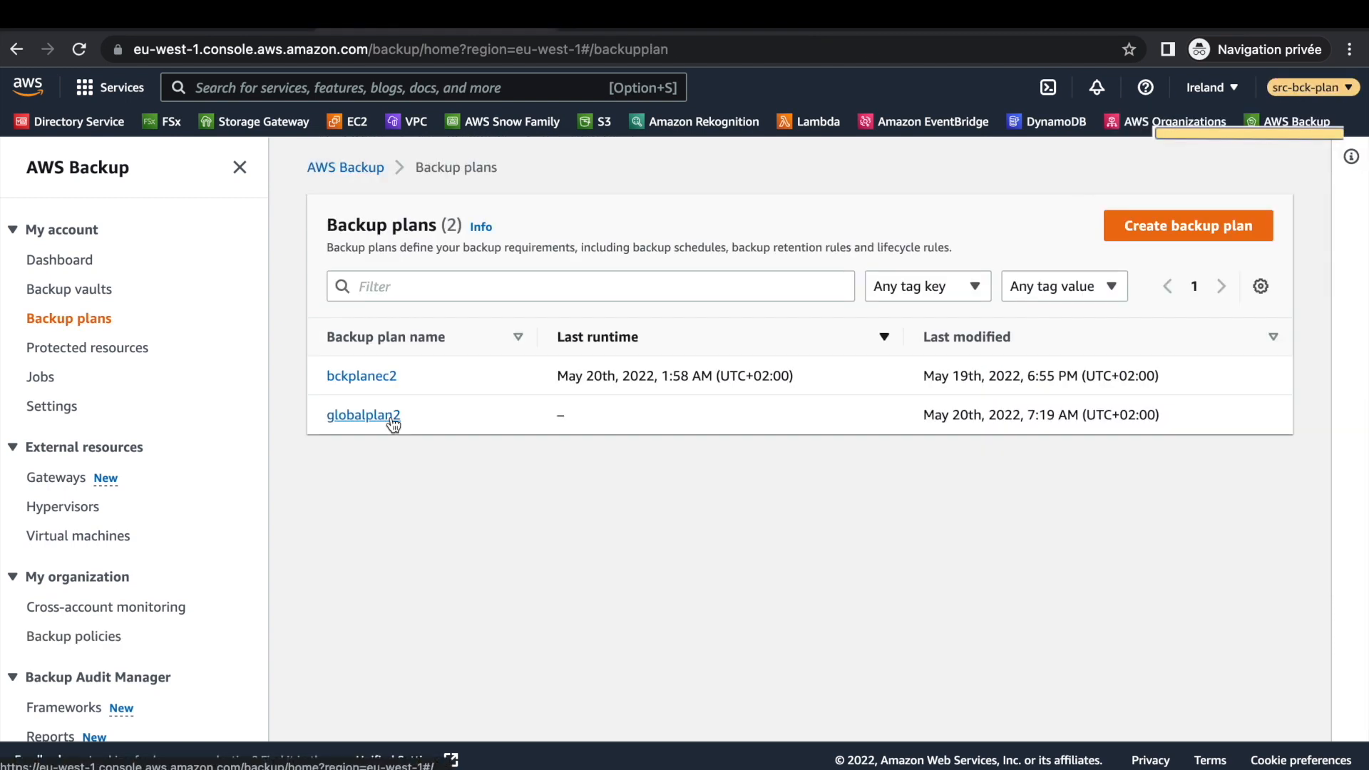
click(392, 421)
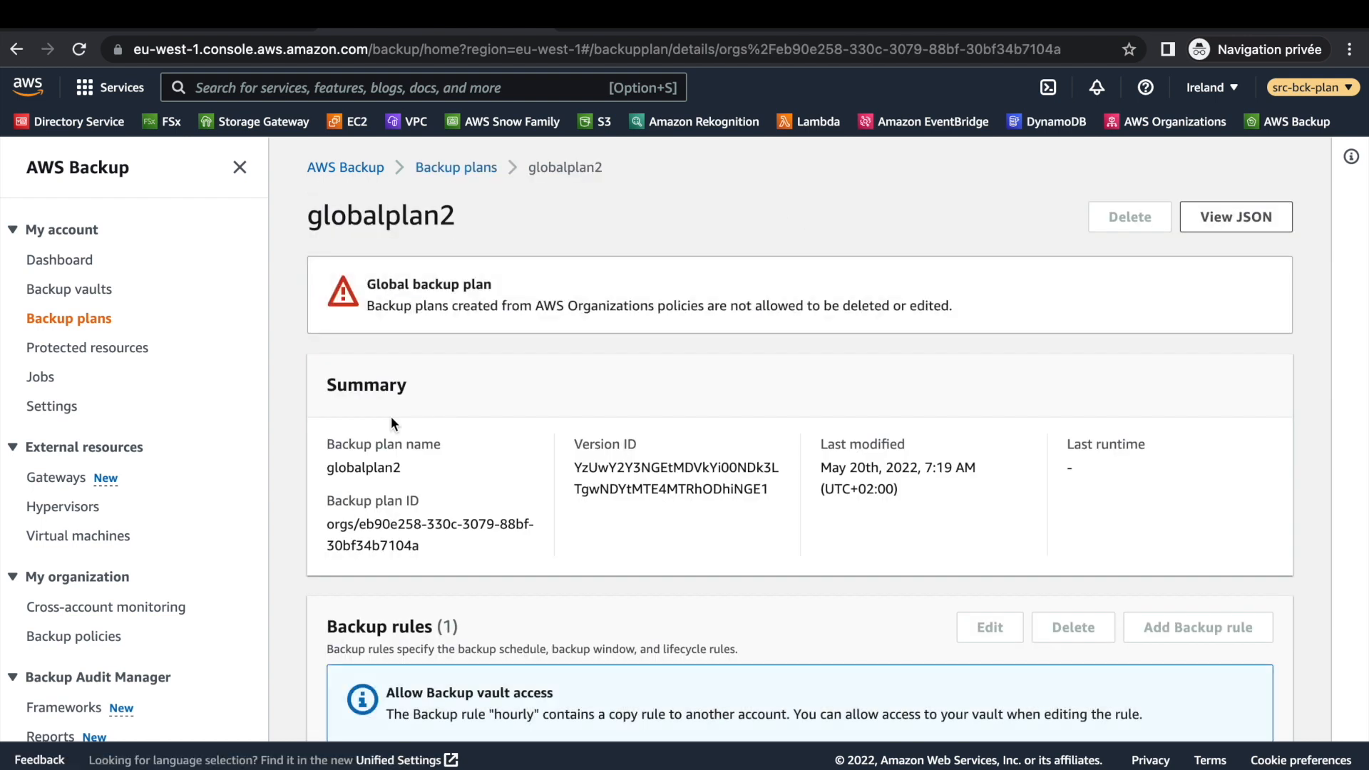
scroll(390, 421, down, 1)
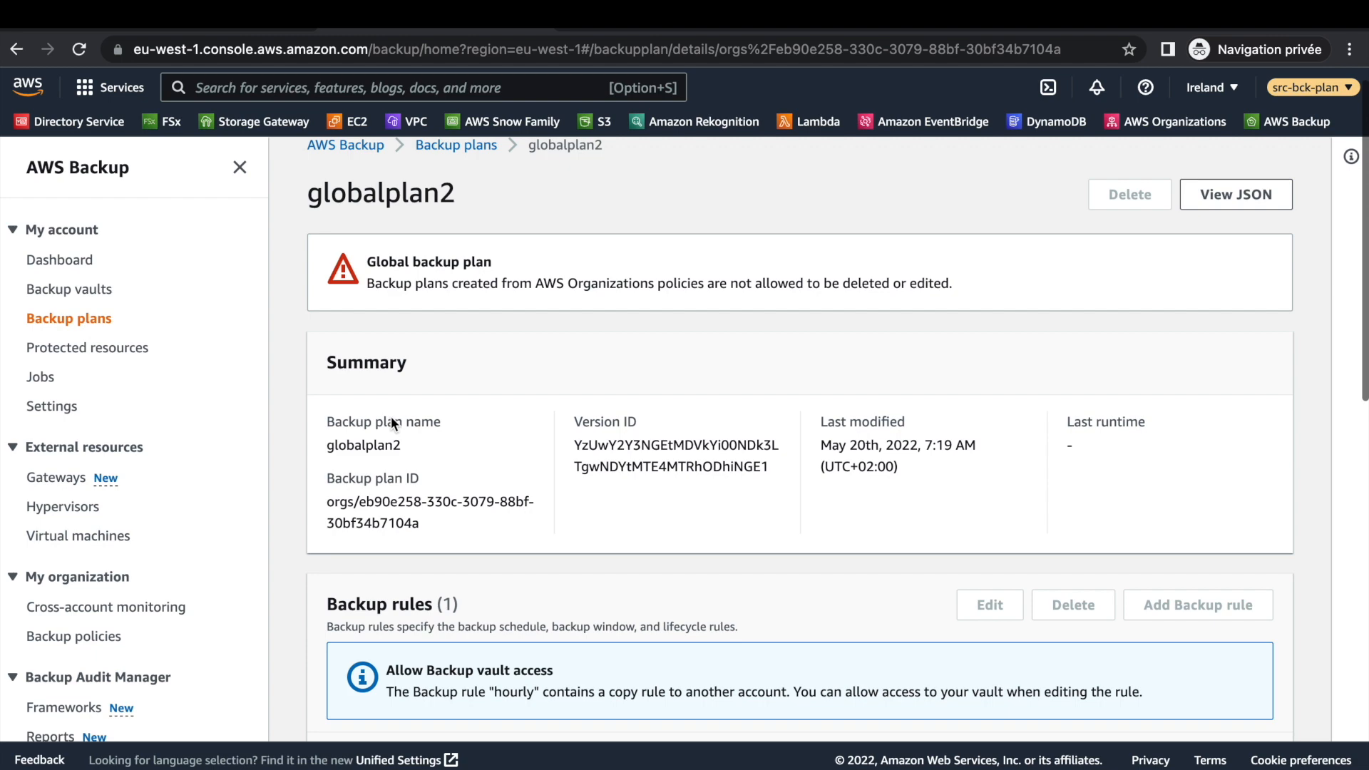
scroll(390, 421, down, 5)
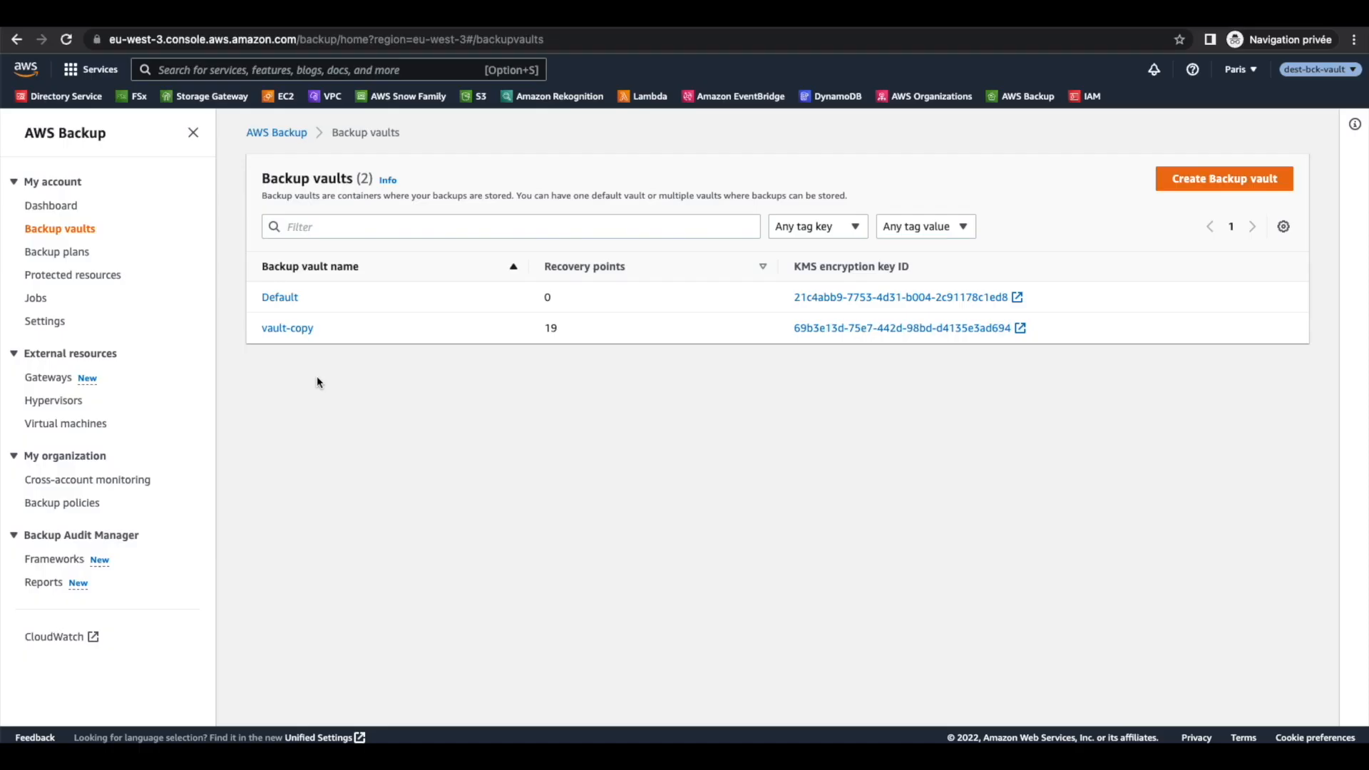
Open the vault-copy vault in the Paris destination account and examine the newest recovery point's copy and encryption details.
click(287, 328)
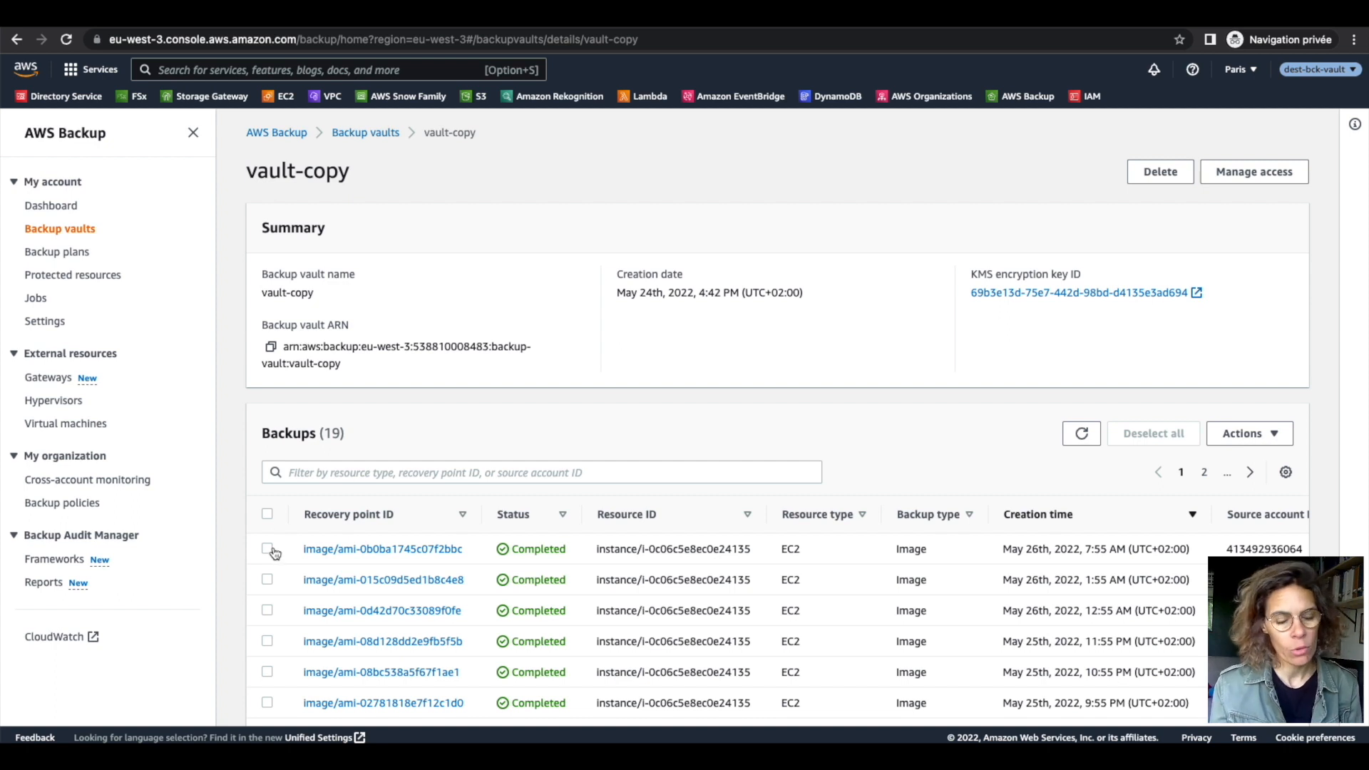
click(317, 551)
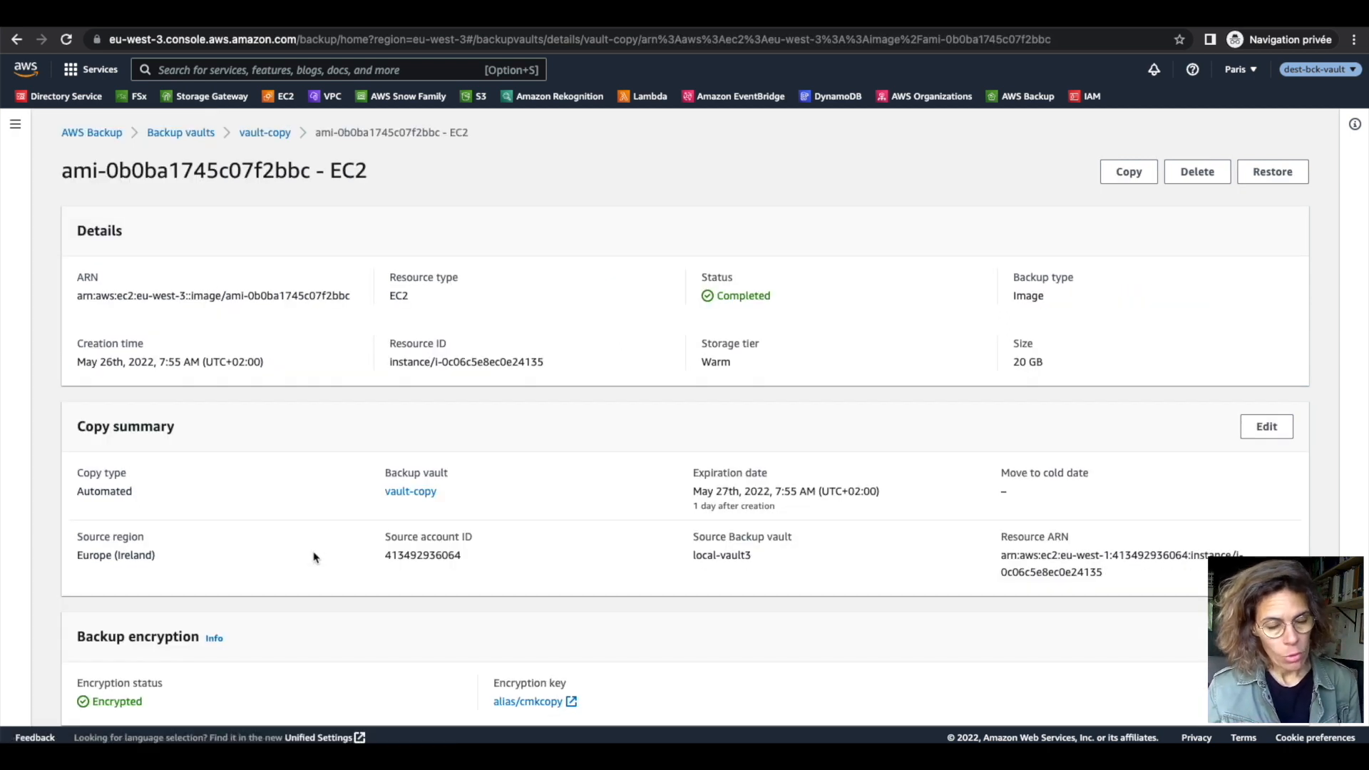
scroll(314, 556, down, 5)
drag(149, 464, 76, 465)
scroll(321, 553, down, 1)
scroll(318, 553, up, 5)
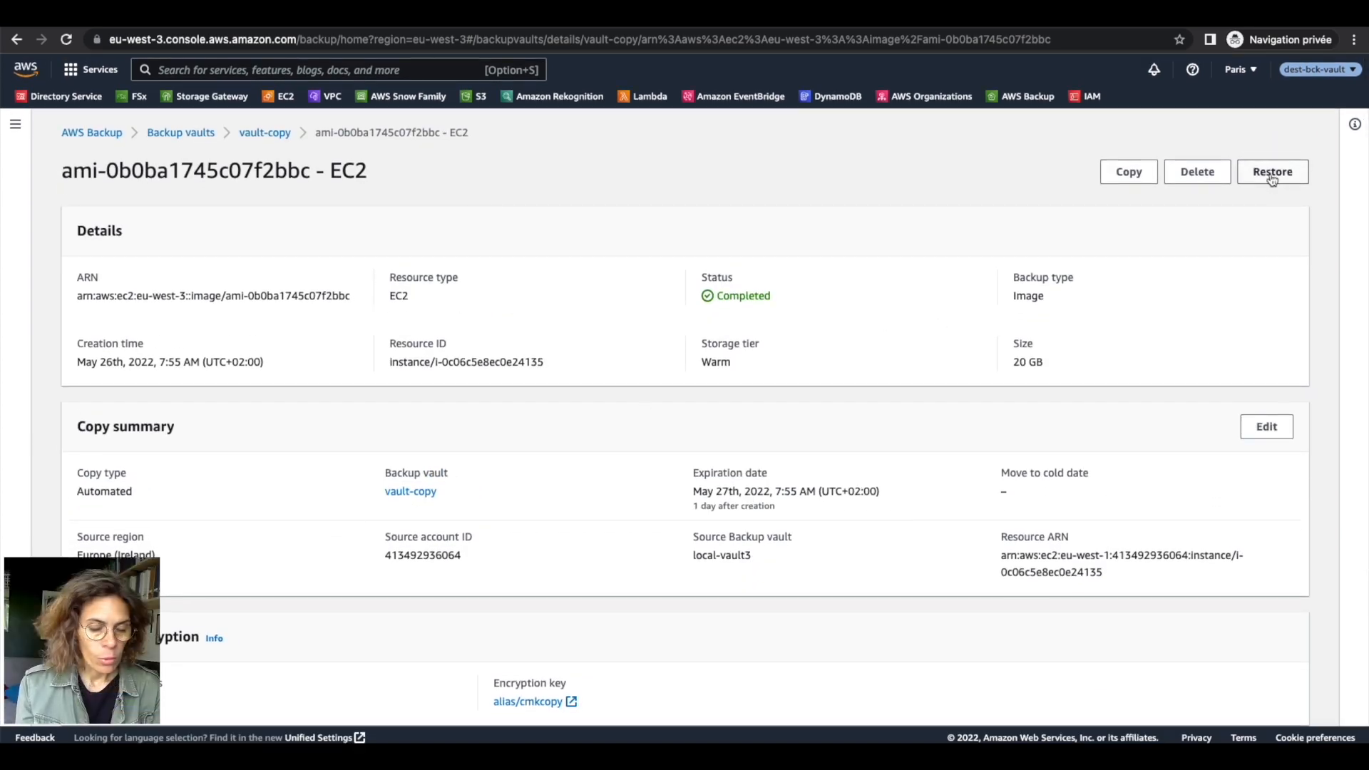
Return to the vault-copy backups and view the actions available for the newest recovery point, then clear its selection.
click(279, 136)
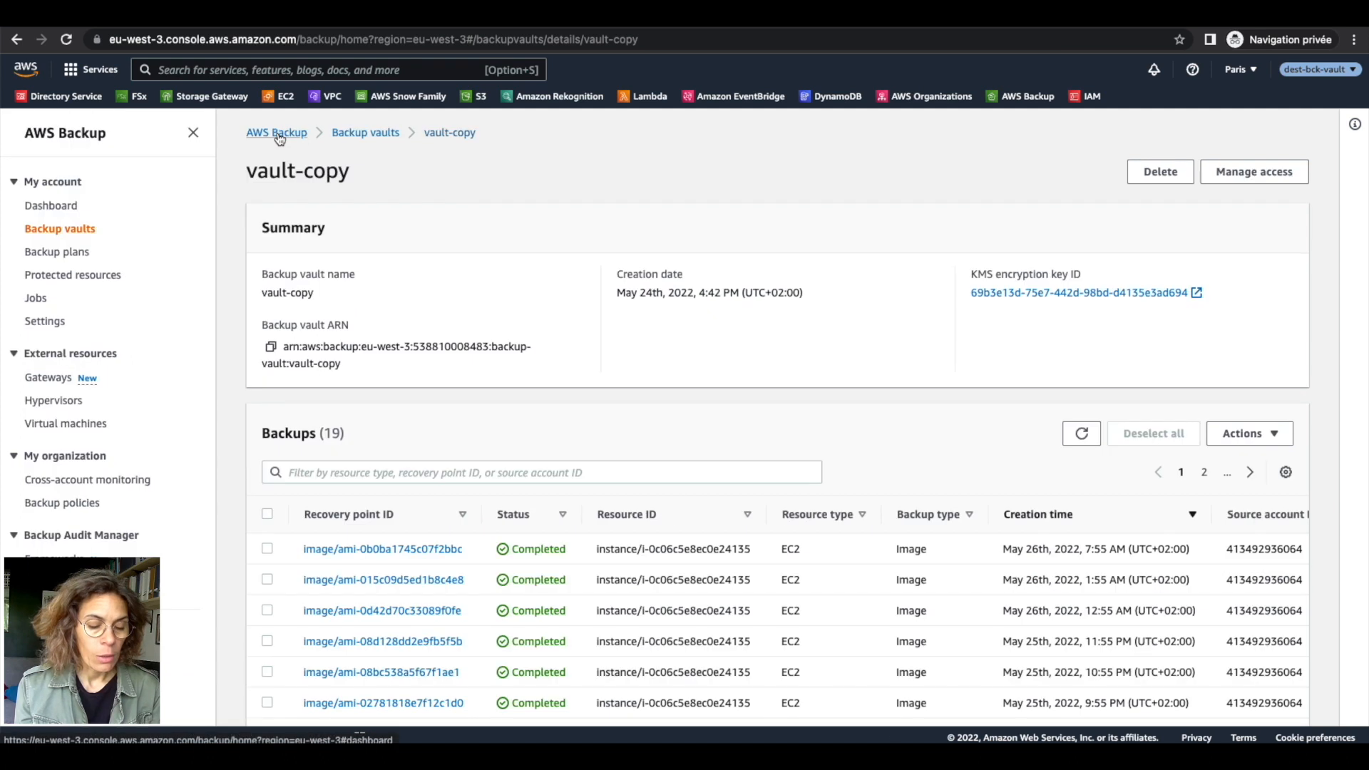
click(267, 548)
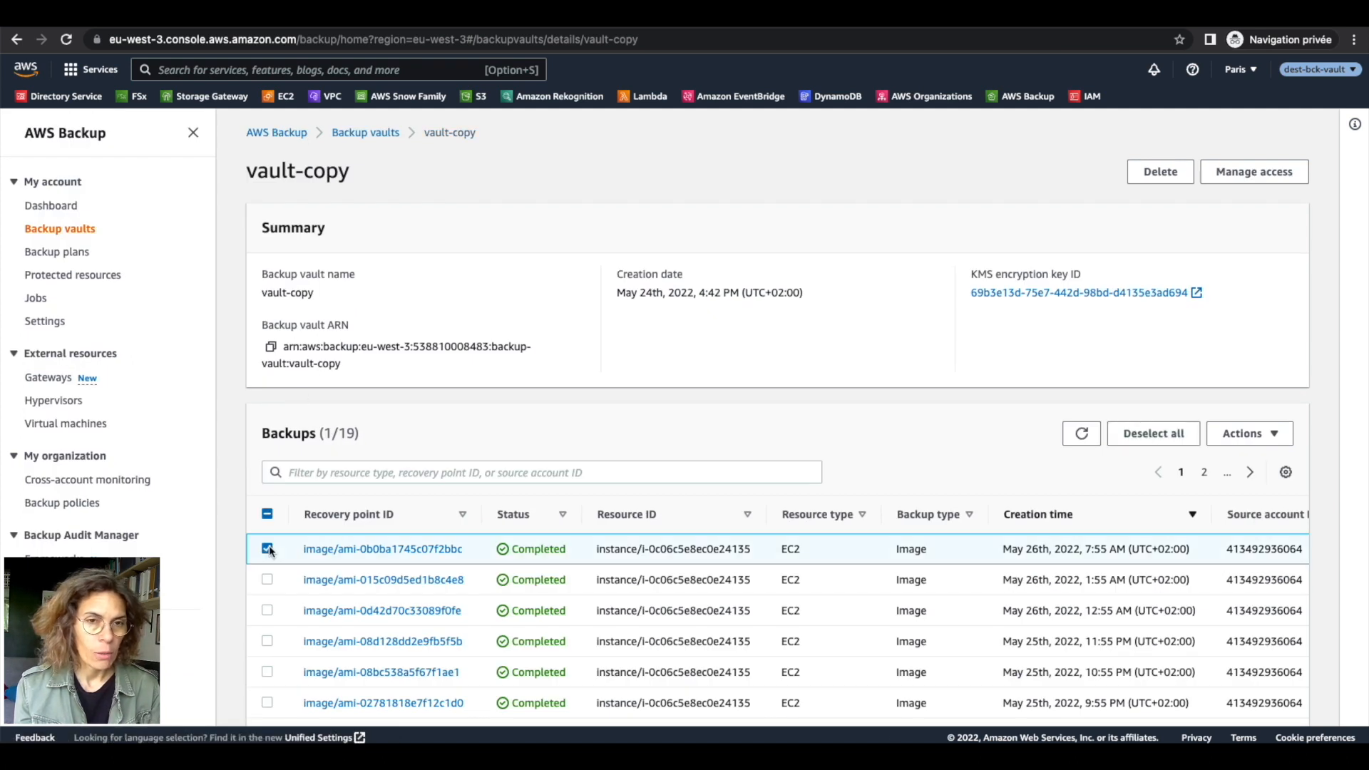
click(1237, 434)
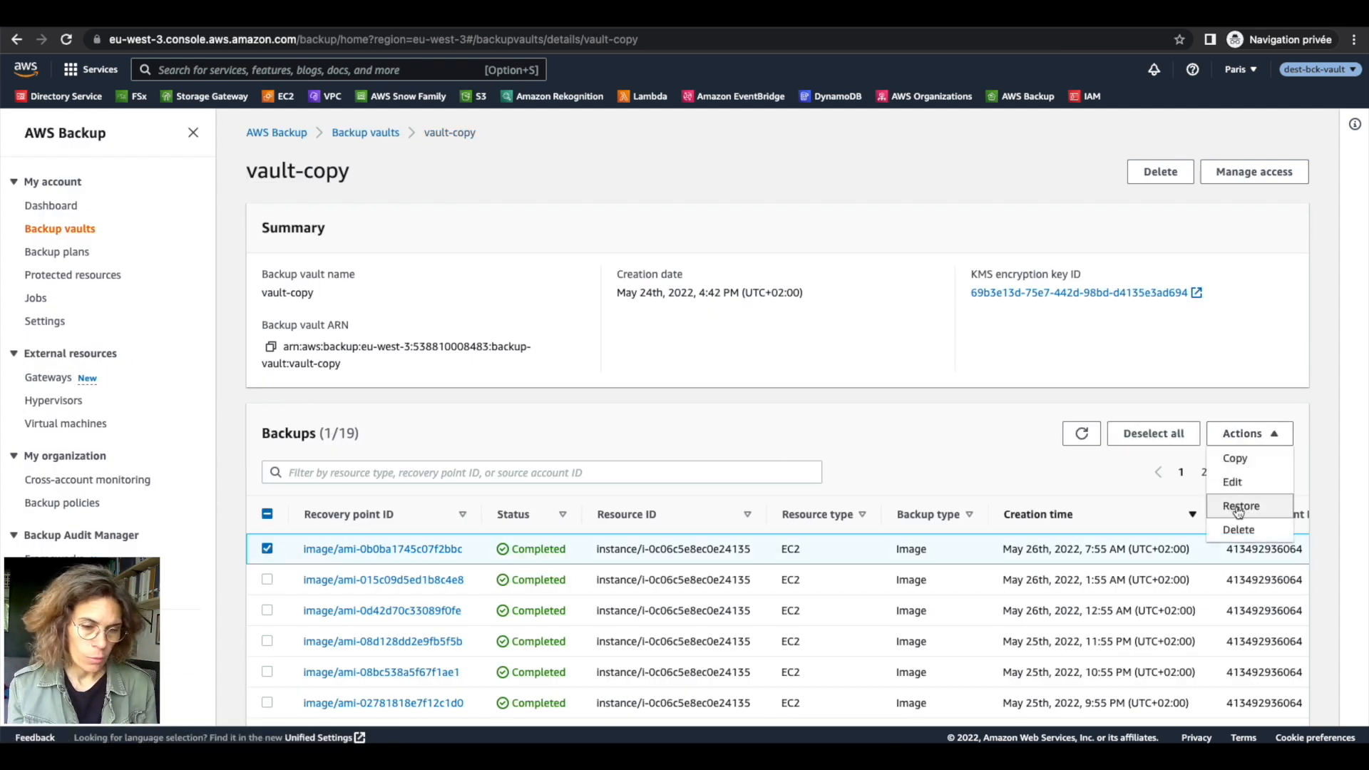
click(267, 549)
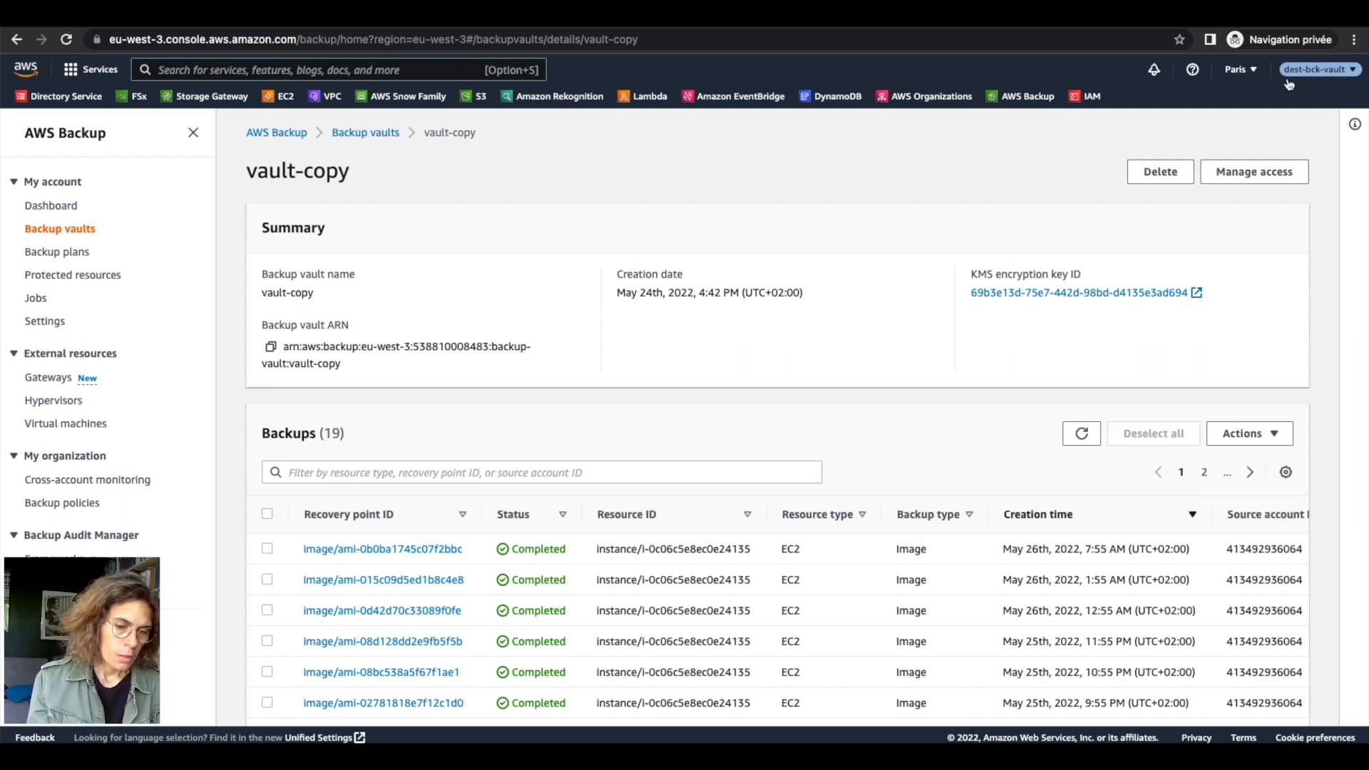
Switch to the src-bck-plan account and view the actions available for the newest recovery point in local-vault3.
click(1293, 71)
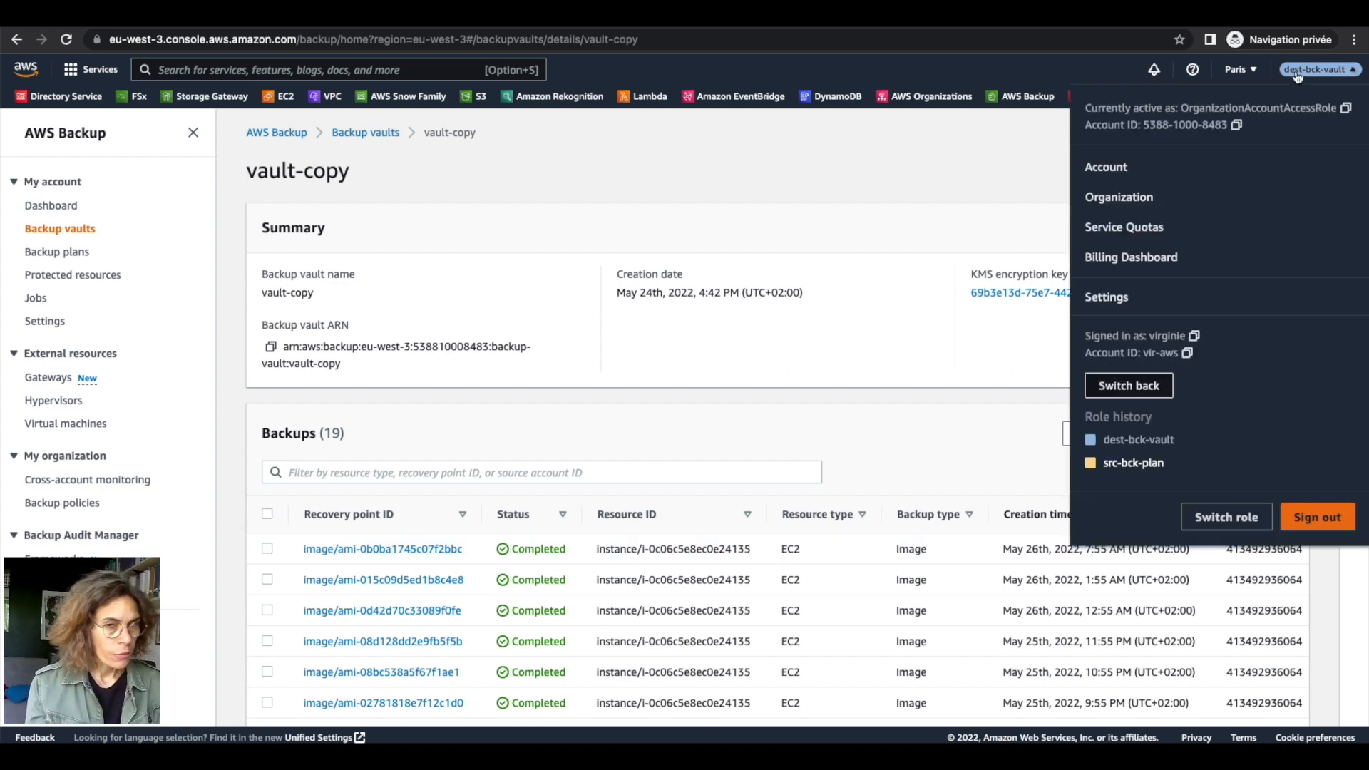
click(1141, 463)
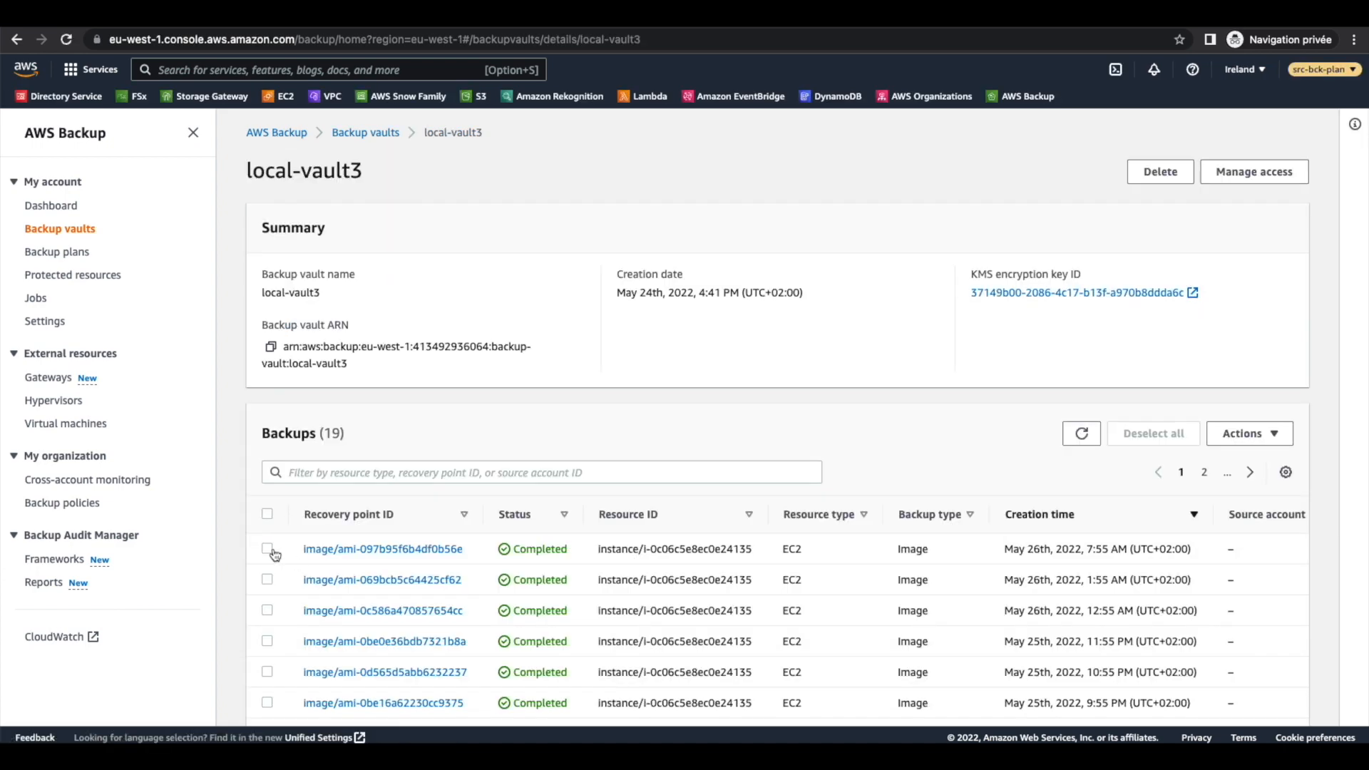
click(267, 549)
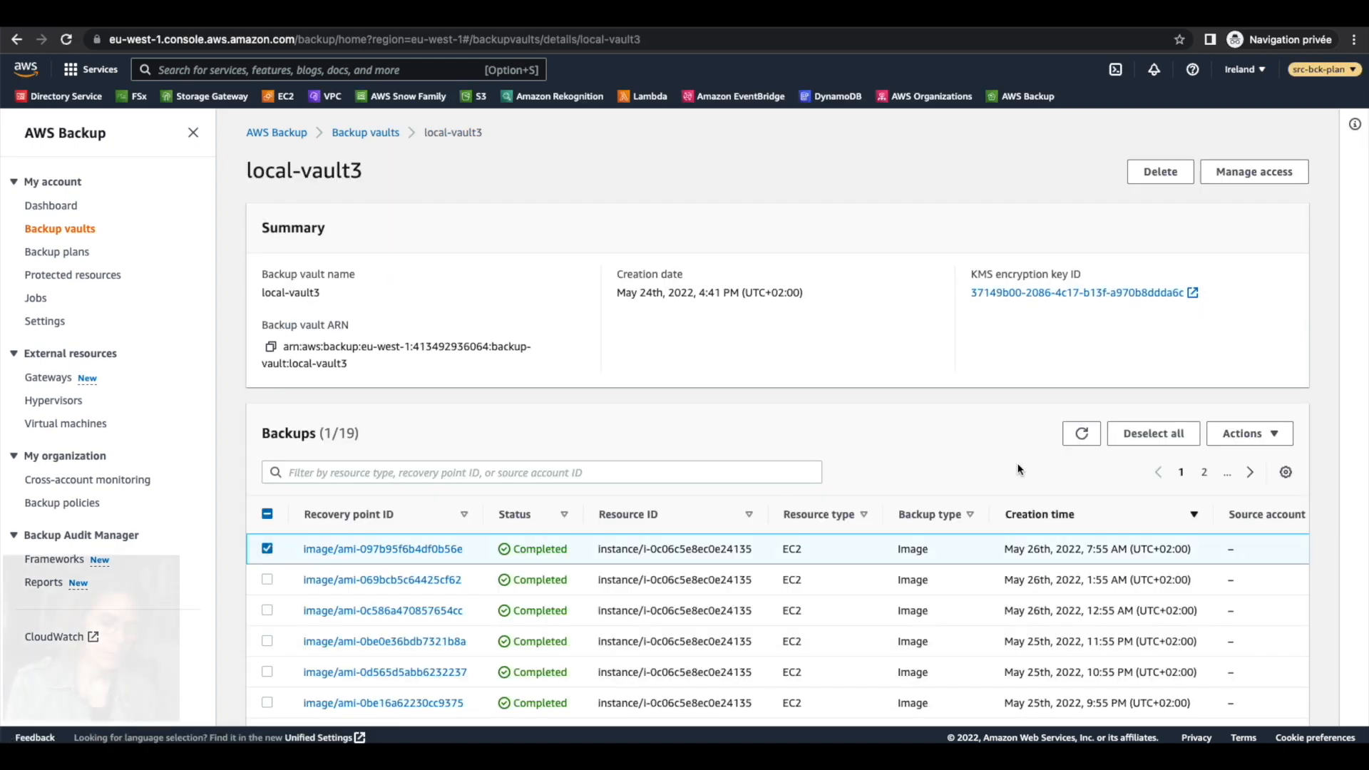
click(1267, 445)
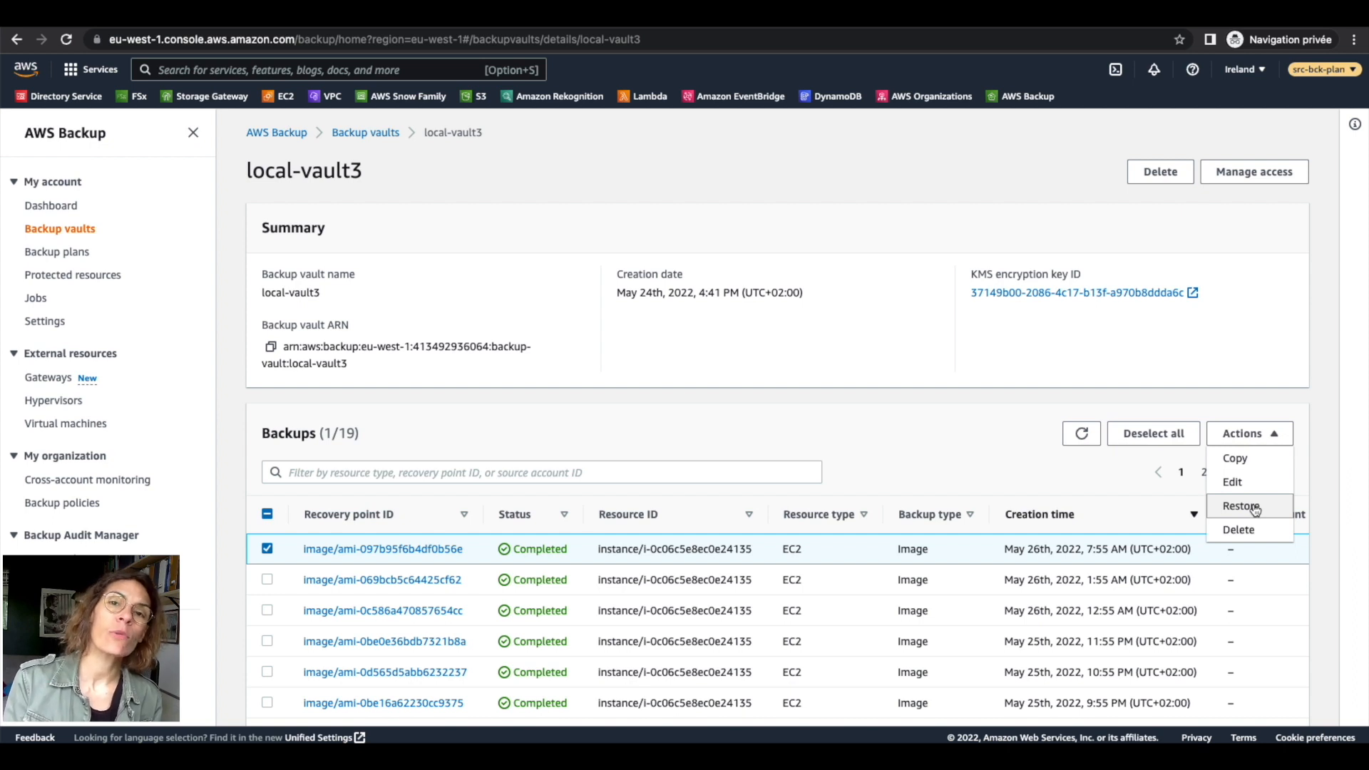
click(1032, 473)
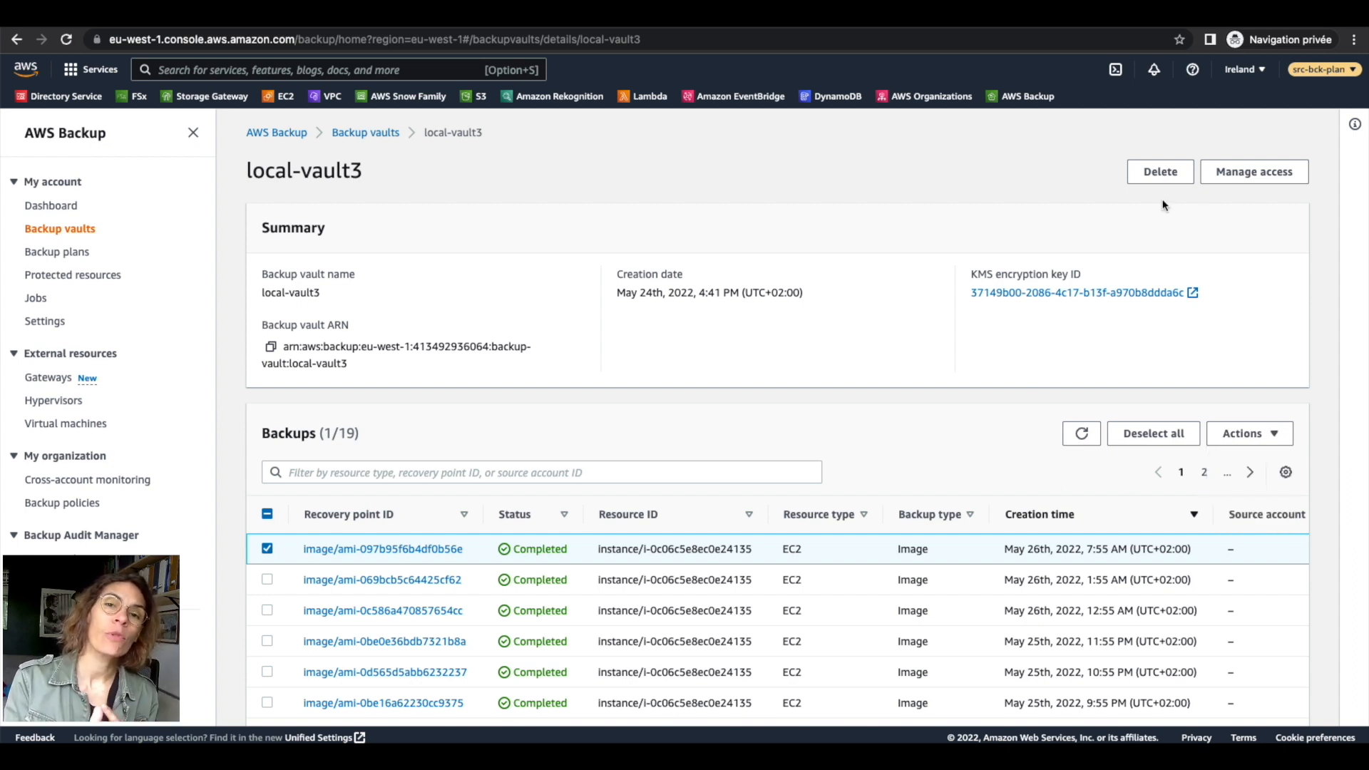
Switch back to the management account and open the organization's cross-account monitoring of backup jobs.
click(1326, 71)
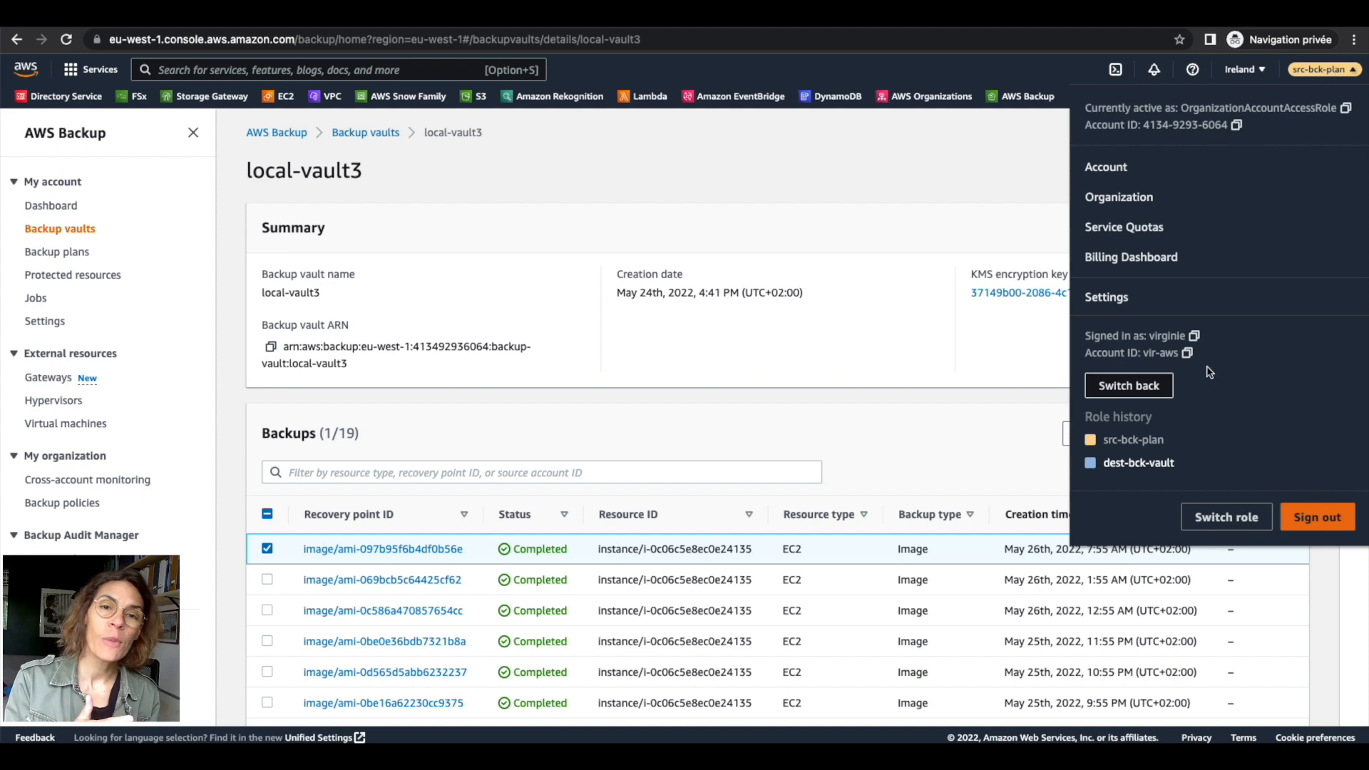
click(1152, 388)
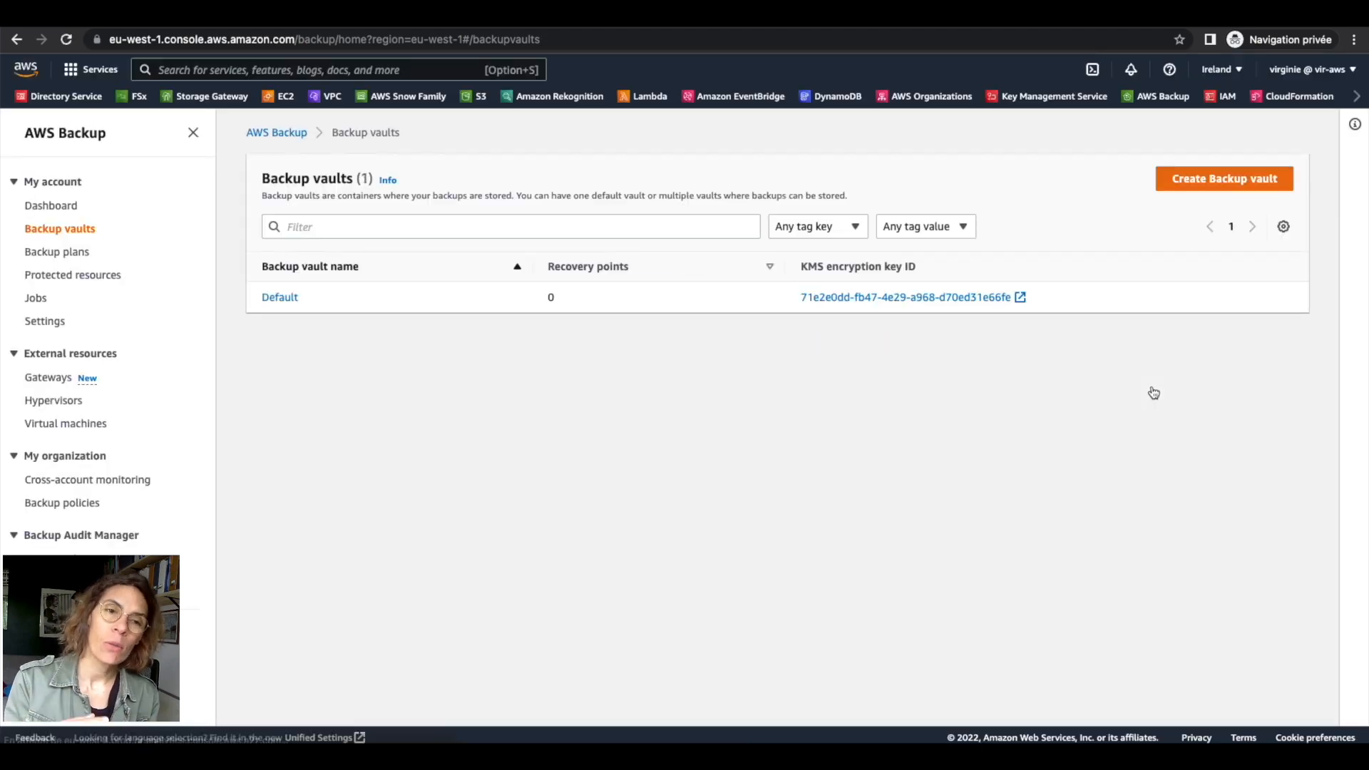
click(137, 482)
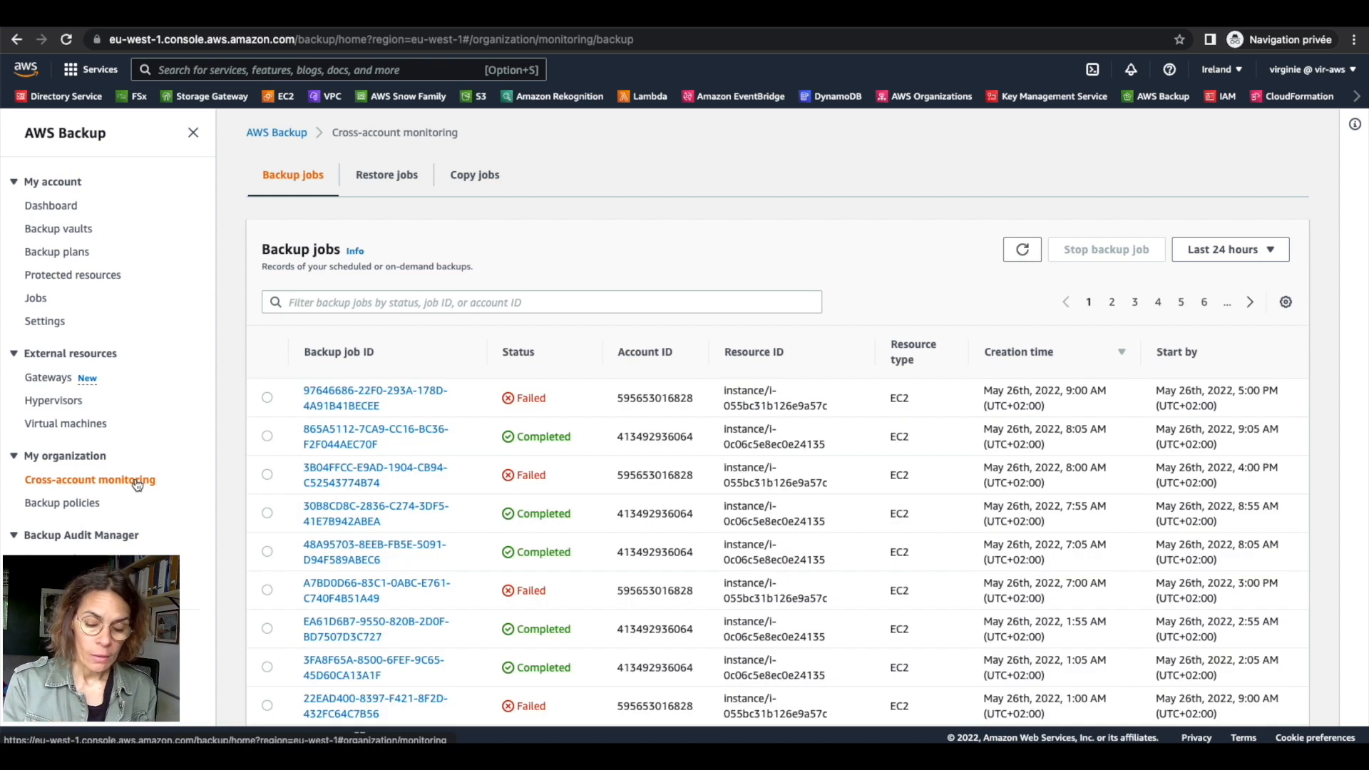